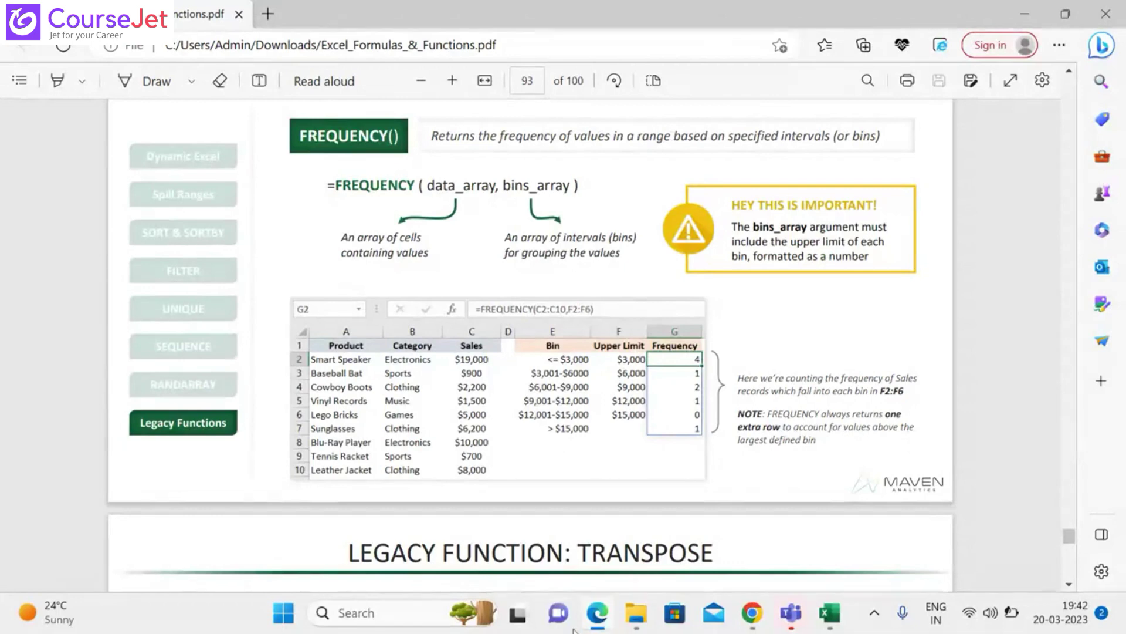
Scroll the PDF from page 93 to the full Legacy Function: TRANSPOSE slide on page 94
left_click(1069, 584)
scroll(1073, 589, "down", 10)
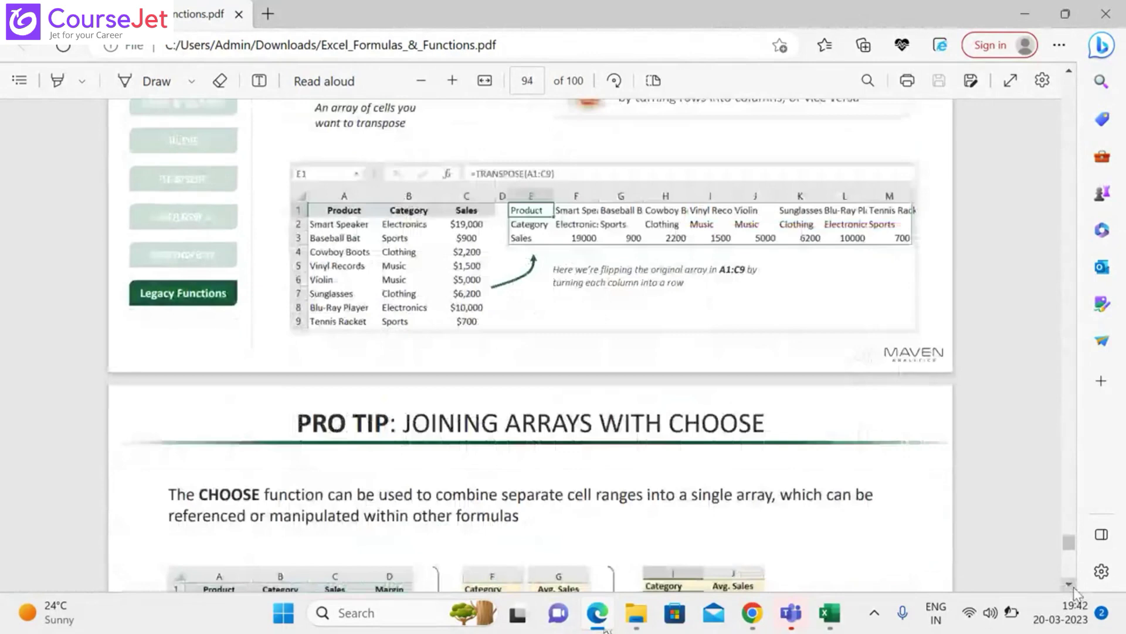
left_click(1070, 71)
left_click(1070, 71)
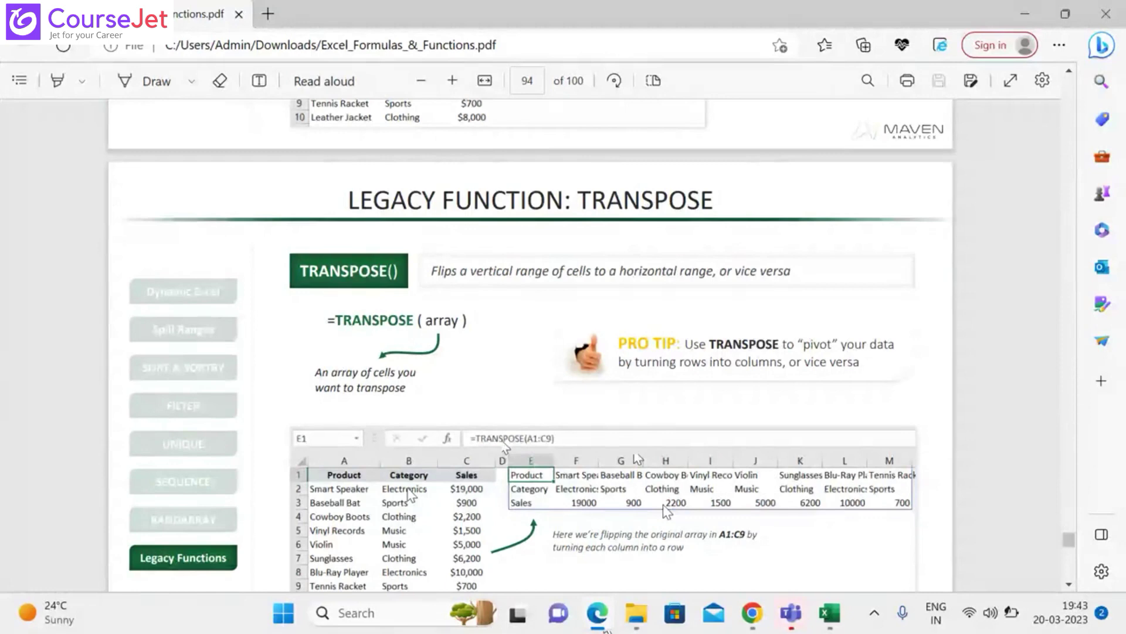
mouse_move(829, 623)
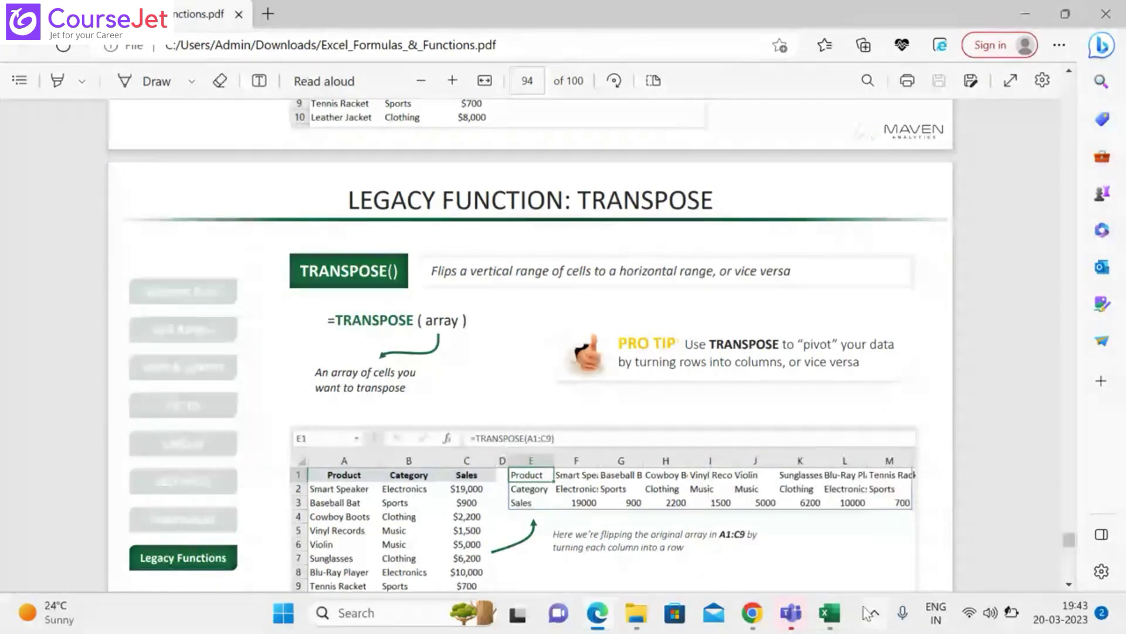
Switch to Excel's TRANSPOSE sheet and select cell G6
left_click(829, 614)
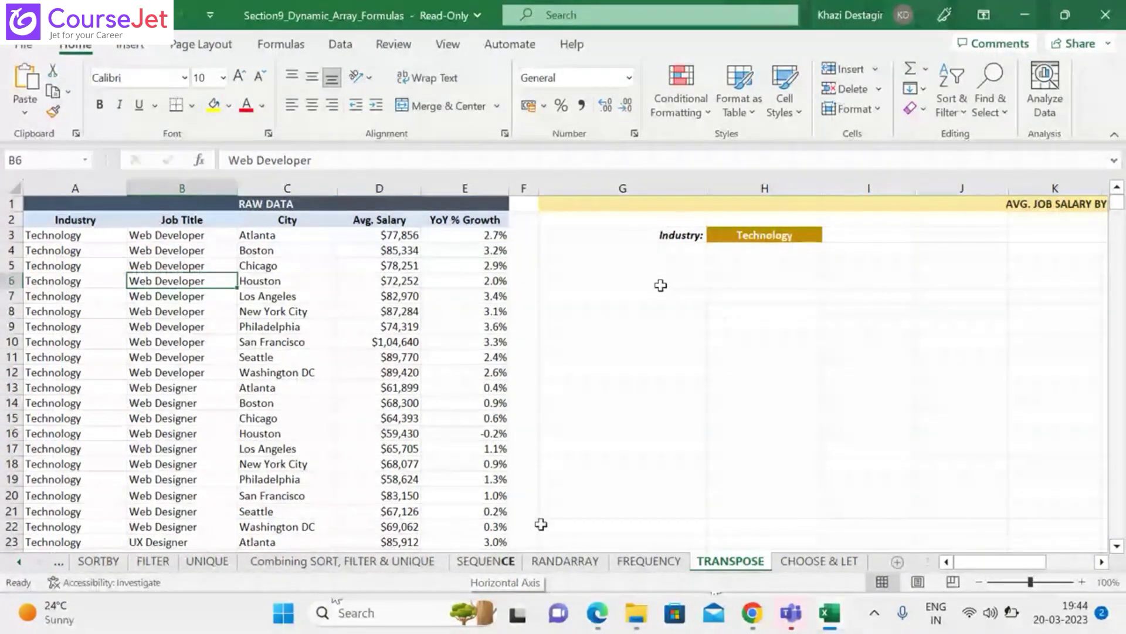
left_click(631, 285)
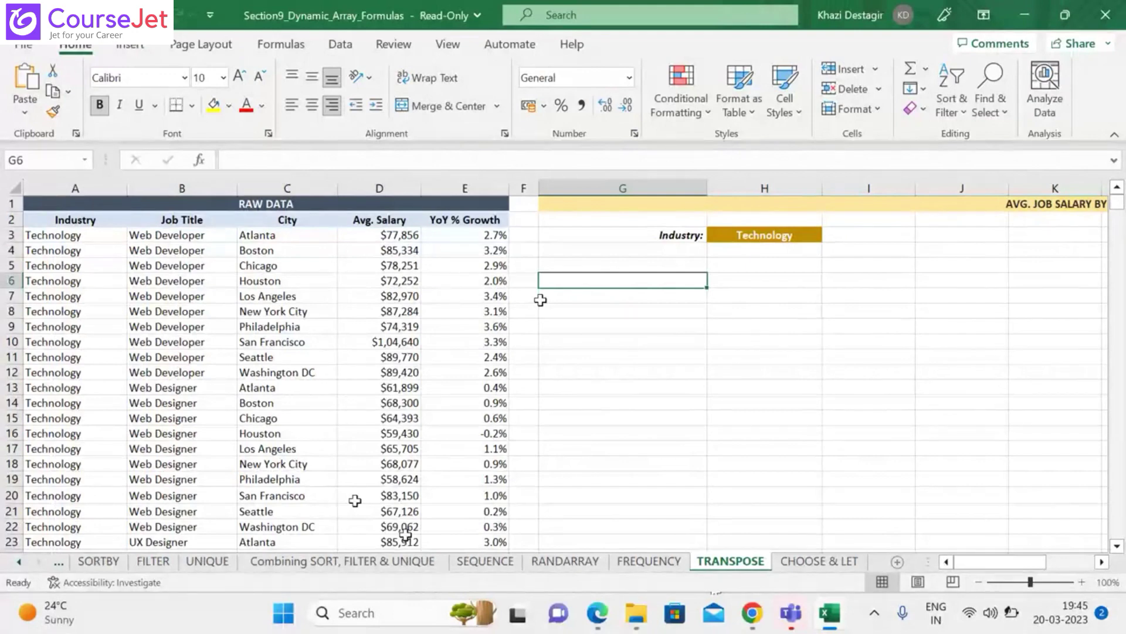
Start a FILTER formula in G6 using H3 as its array argument
type("=F")
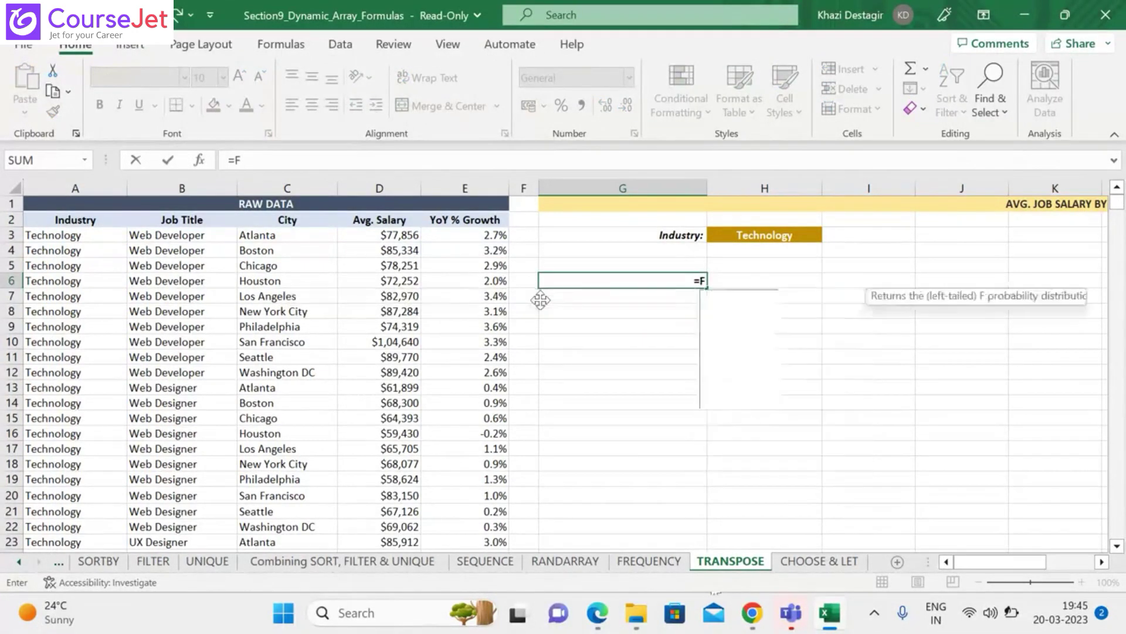
type("ILTER")
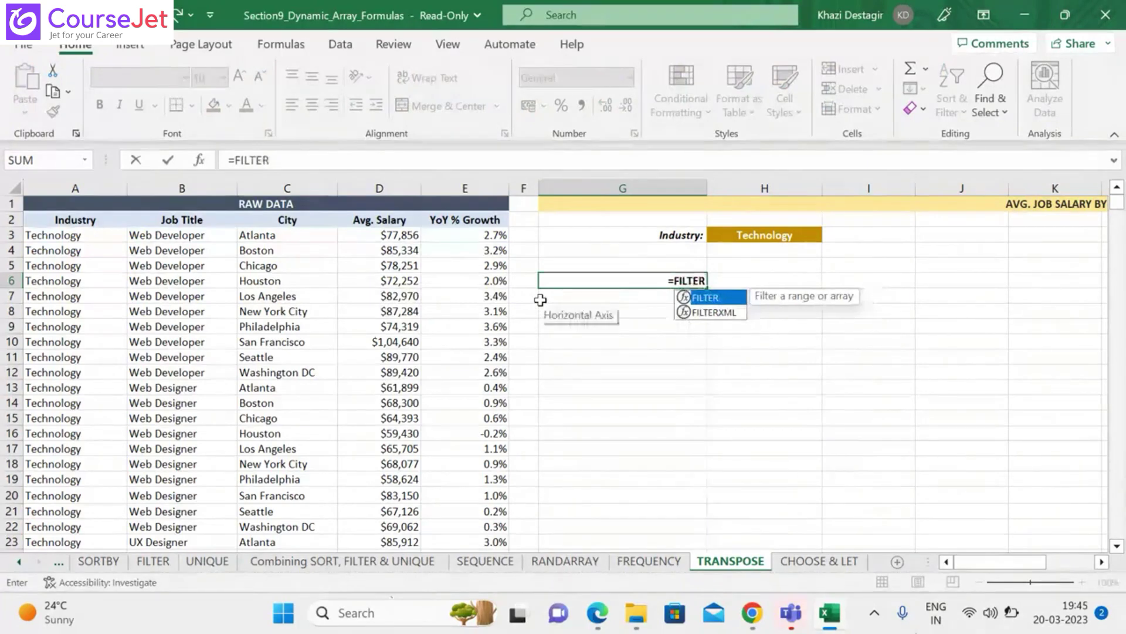
type("(")
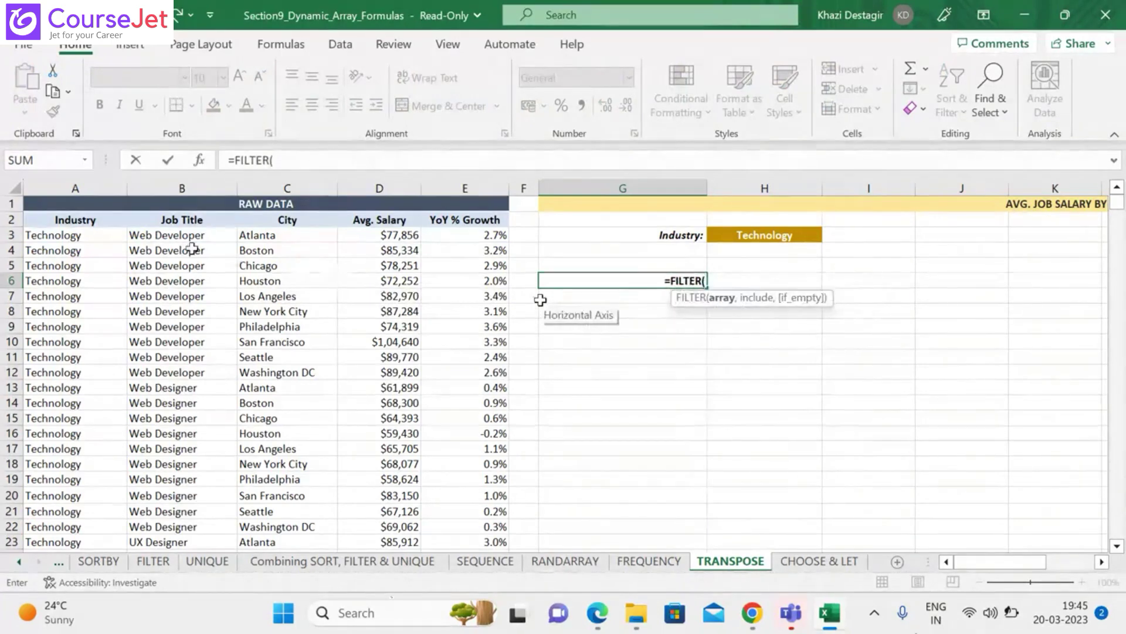
left_click(177, 236)
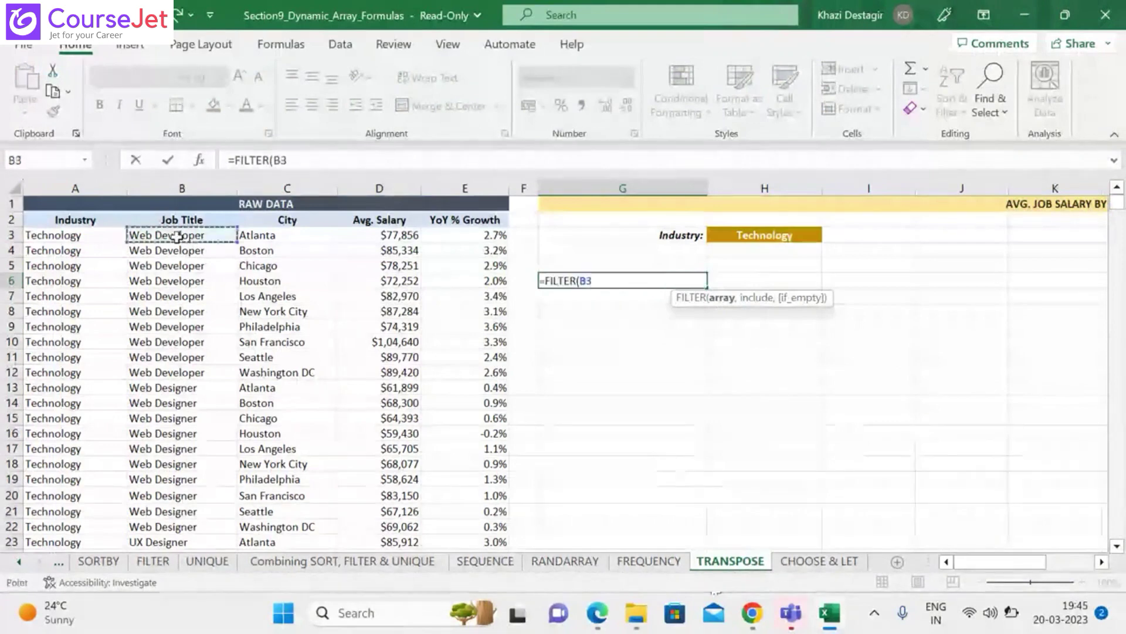
key("ctrl+shift+Down")
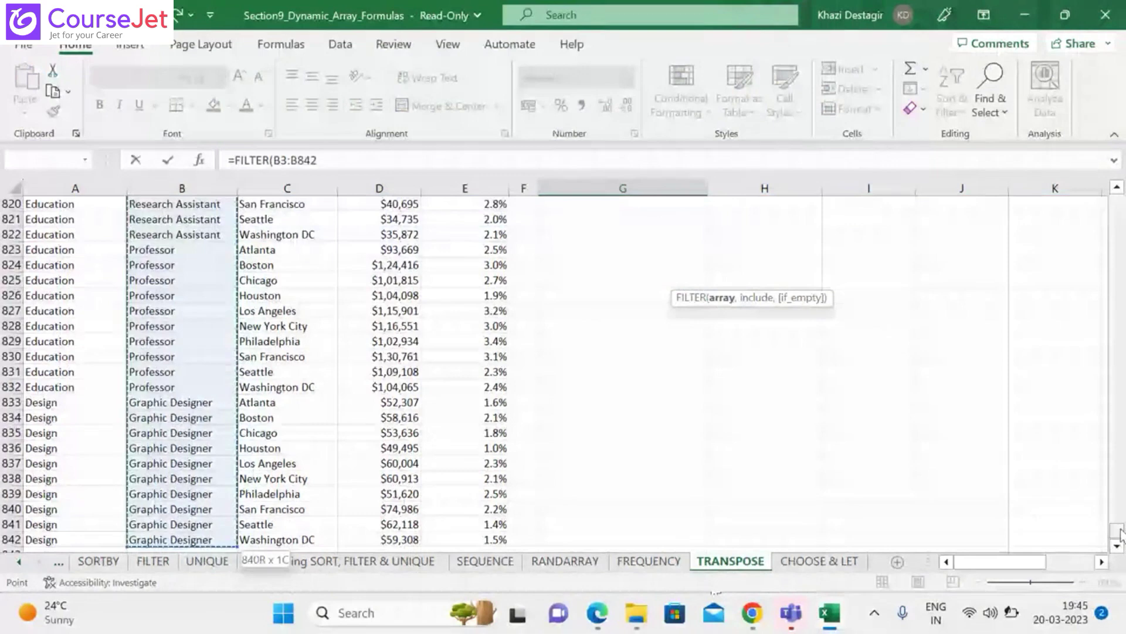
left_click_drag(1122, 533, 1122, 205)
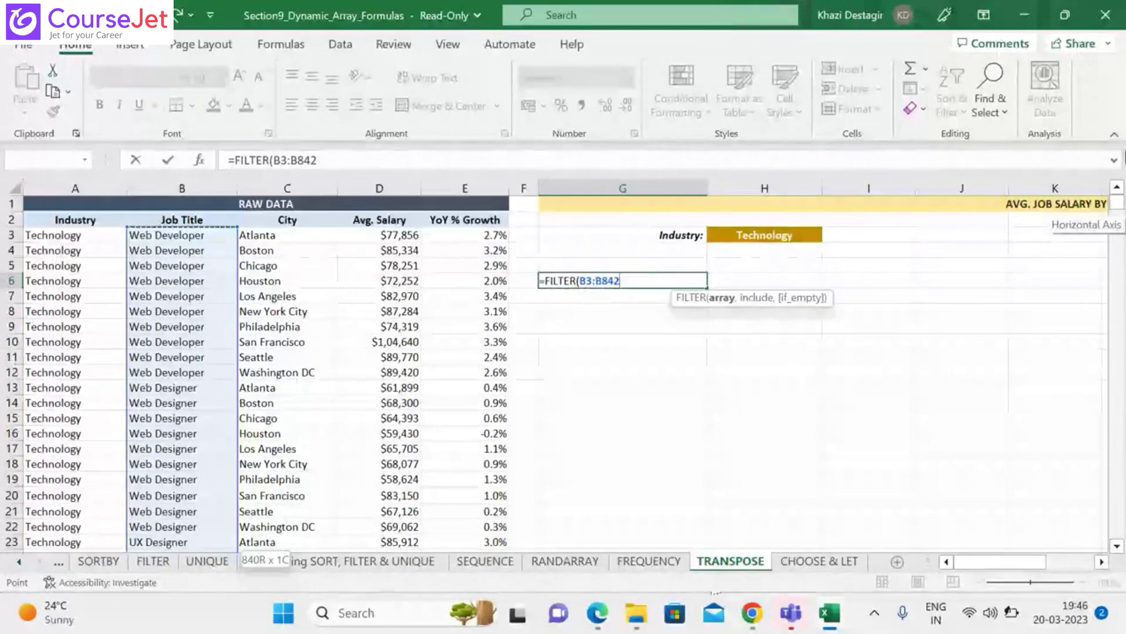
left_click(802, 237)
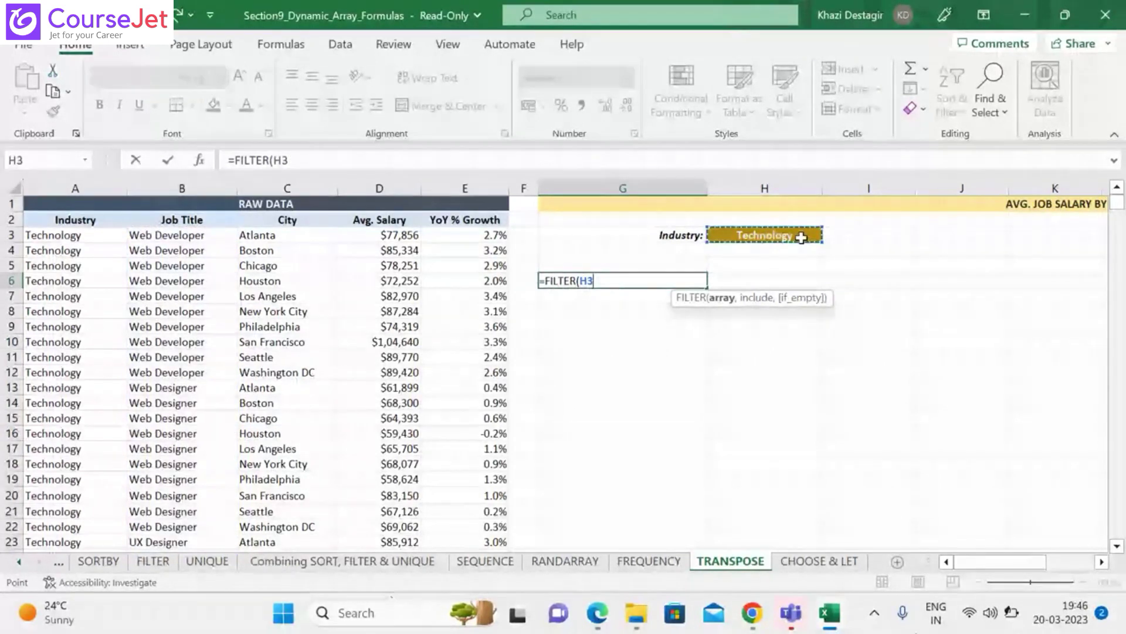
type(",")
Add the include condition A3:A842=H3 and enter the formula, which returns #VALUE!
left_click(86, 236)
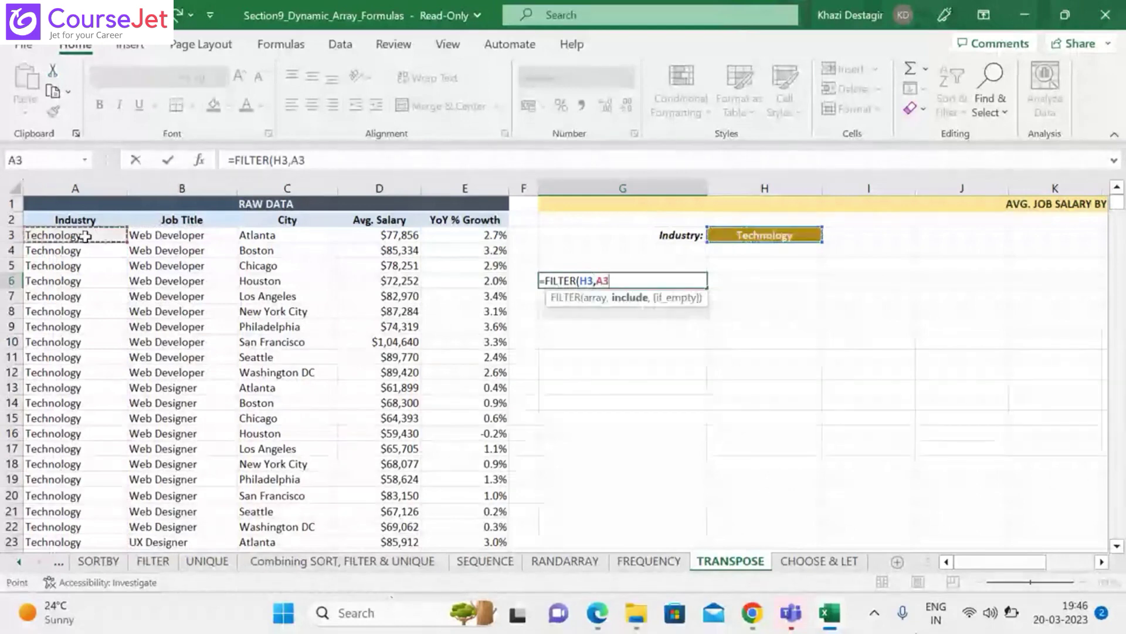
key("ctrl+shift+Down")
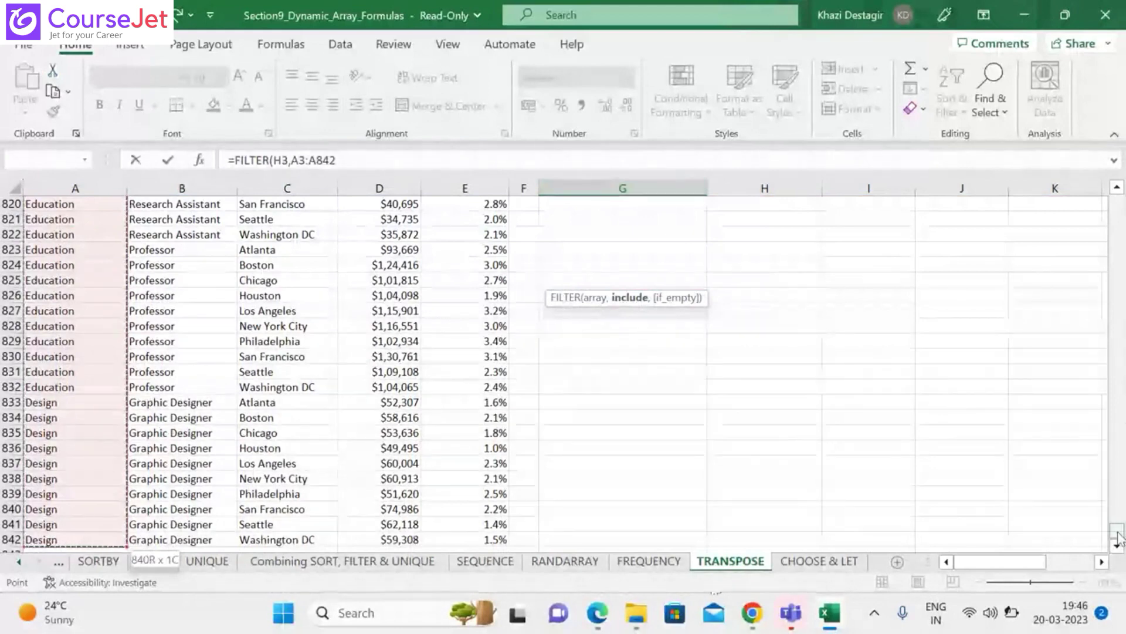
left_click_drag(1118, 537, 1123, 201)
type("=")
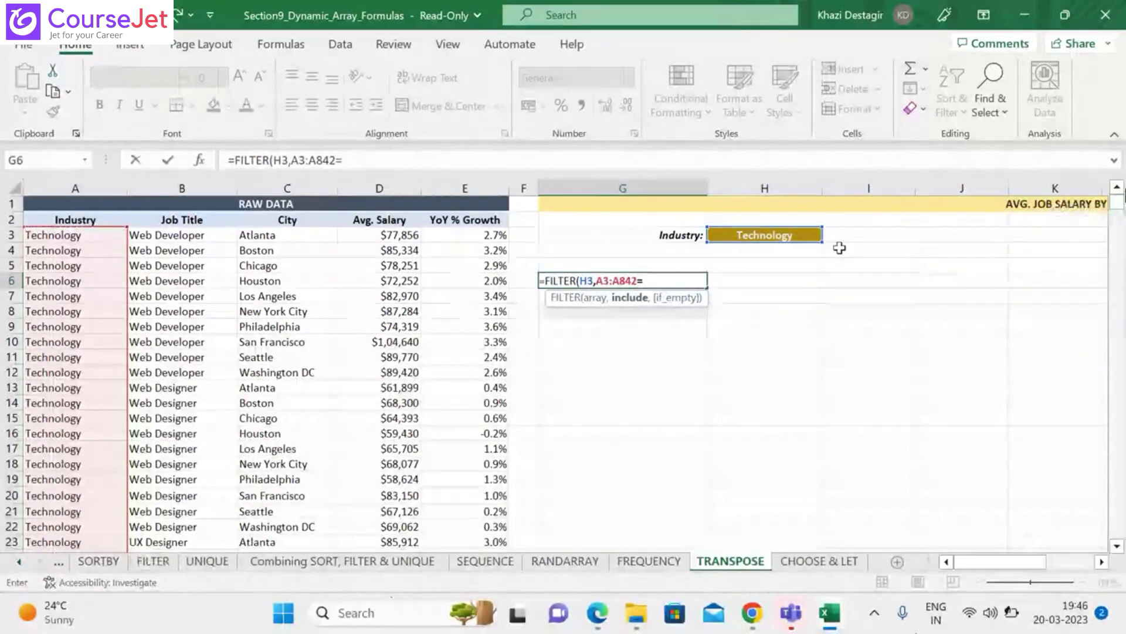
left_click(754, 235)
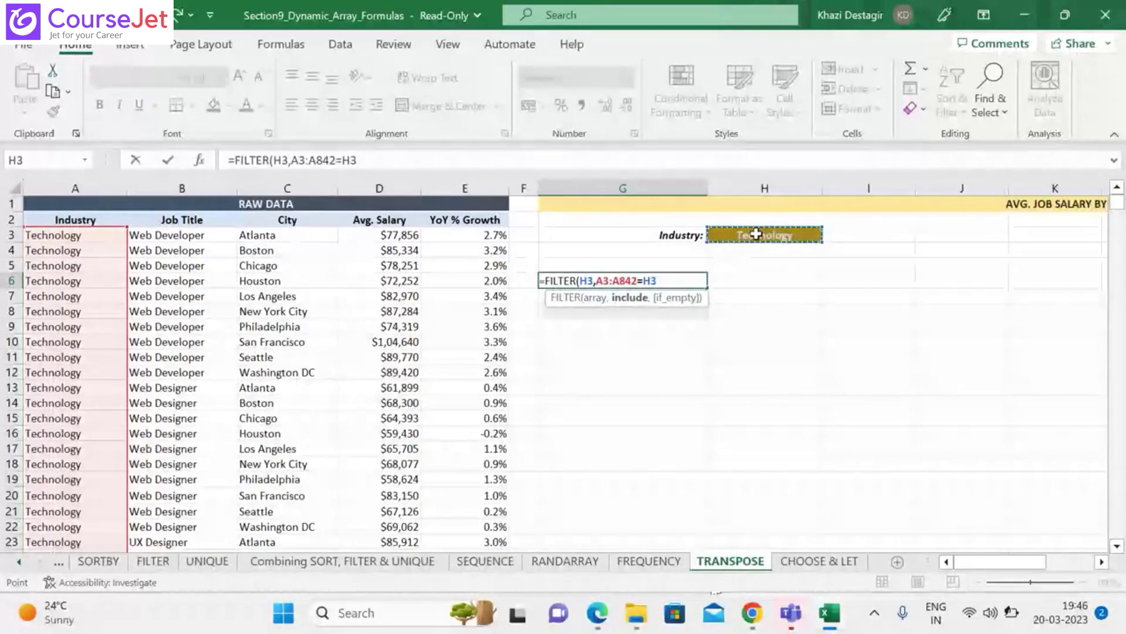
type(")")
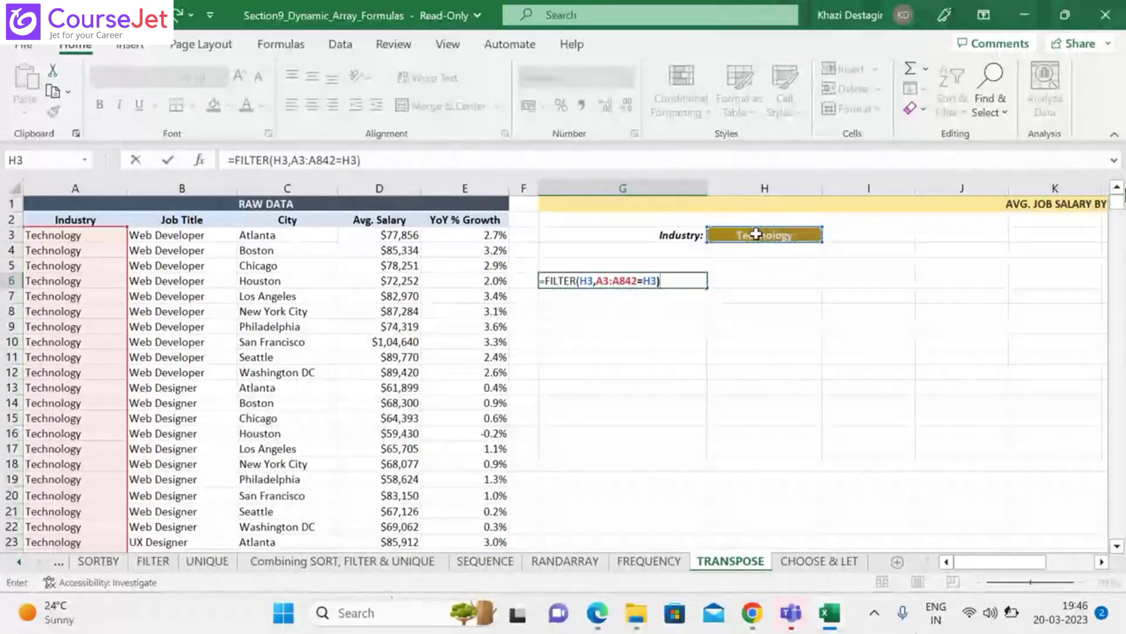
key("Return")
left_click(698, 280)
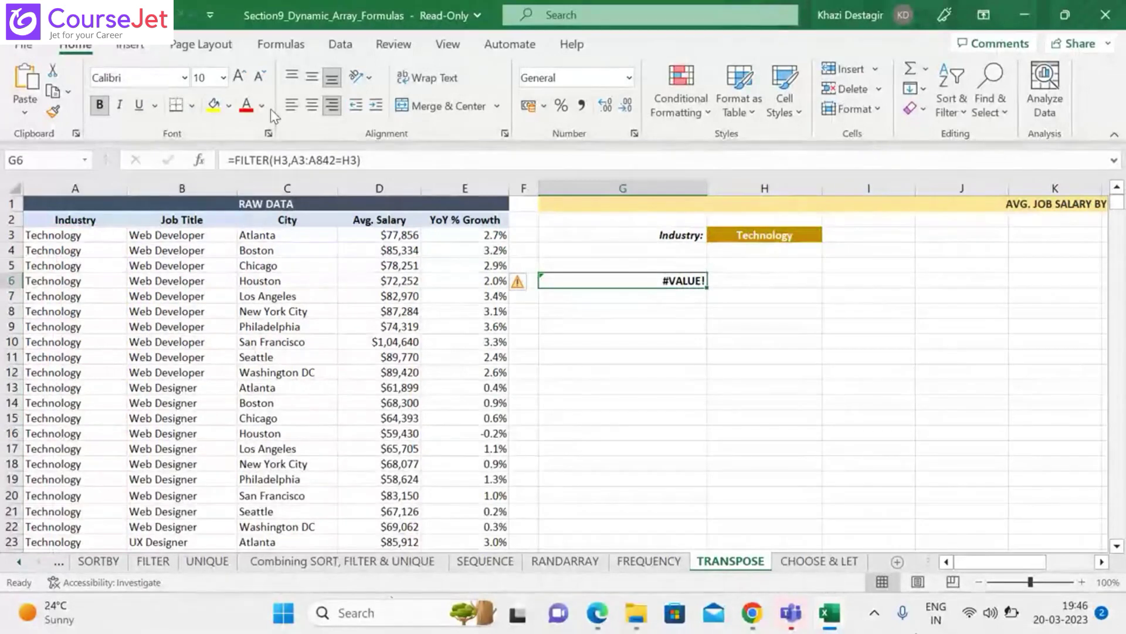
Replace the FILTER array argument H3 with B3:B842, making G6 =FILTER(B3:B842,A3:A842=H3)
left_click(289, 163)
key("BackSpace")
key("BackSpace")
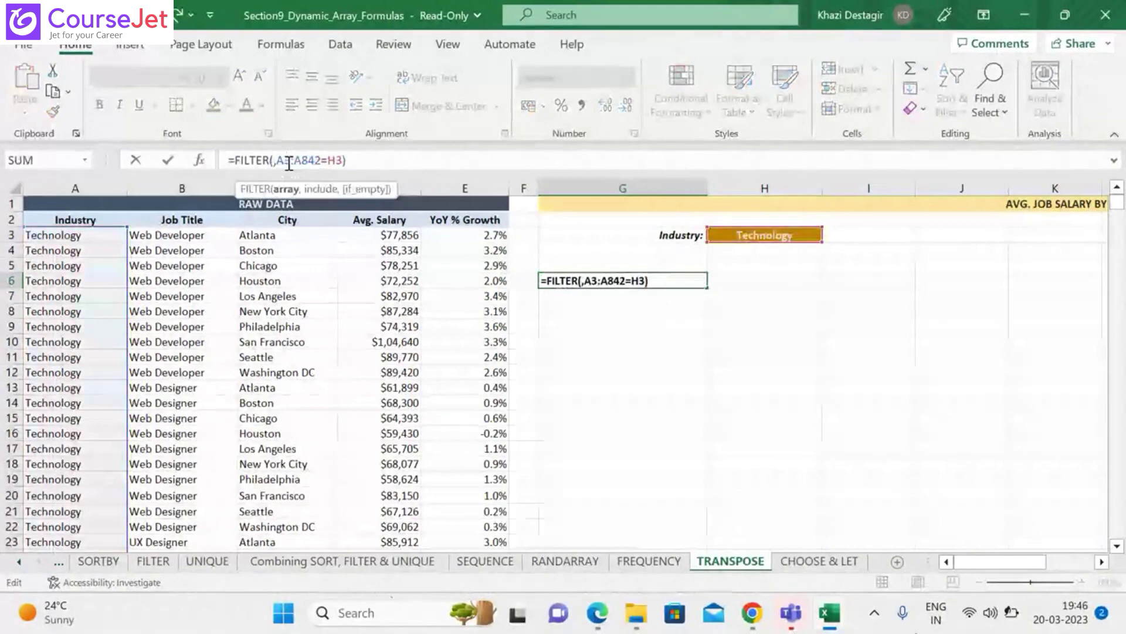
left_click(179, 237)
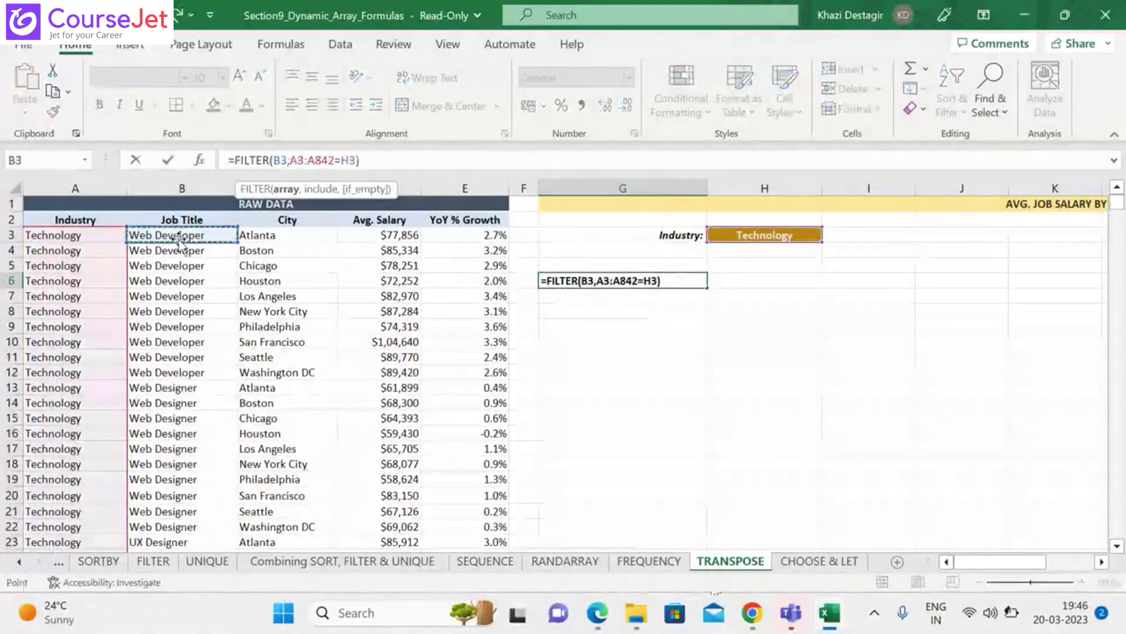
key("ctrl+shift+Down")
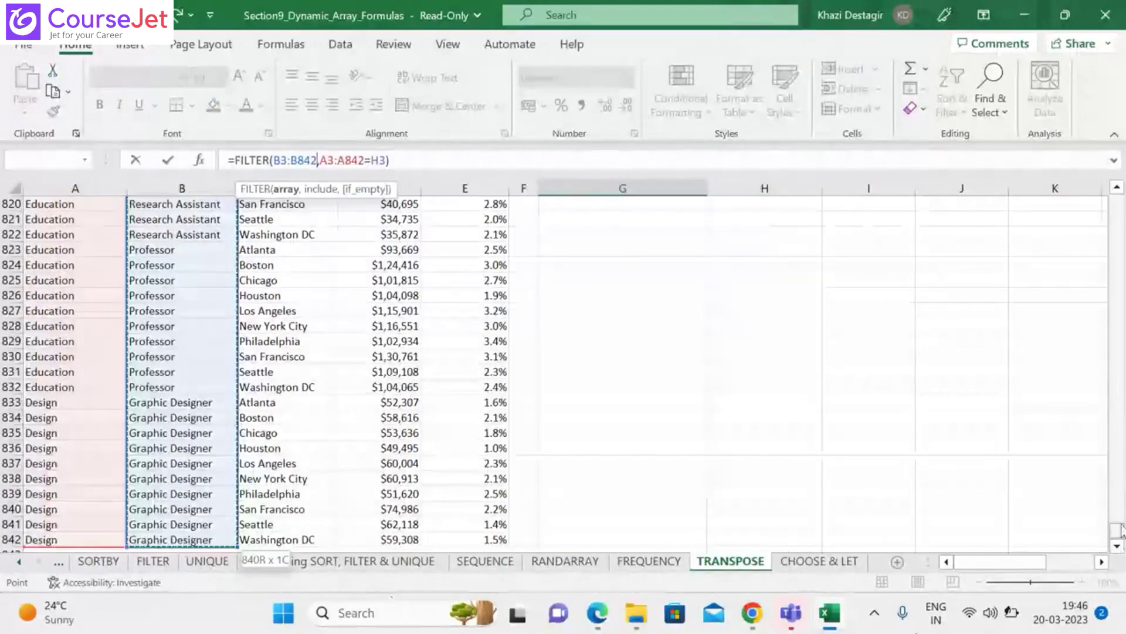
left_click_drag(1121, 528, 1118, 191)
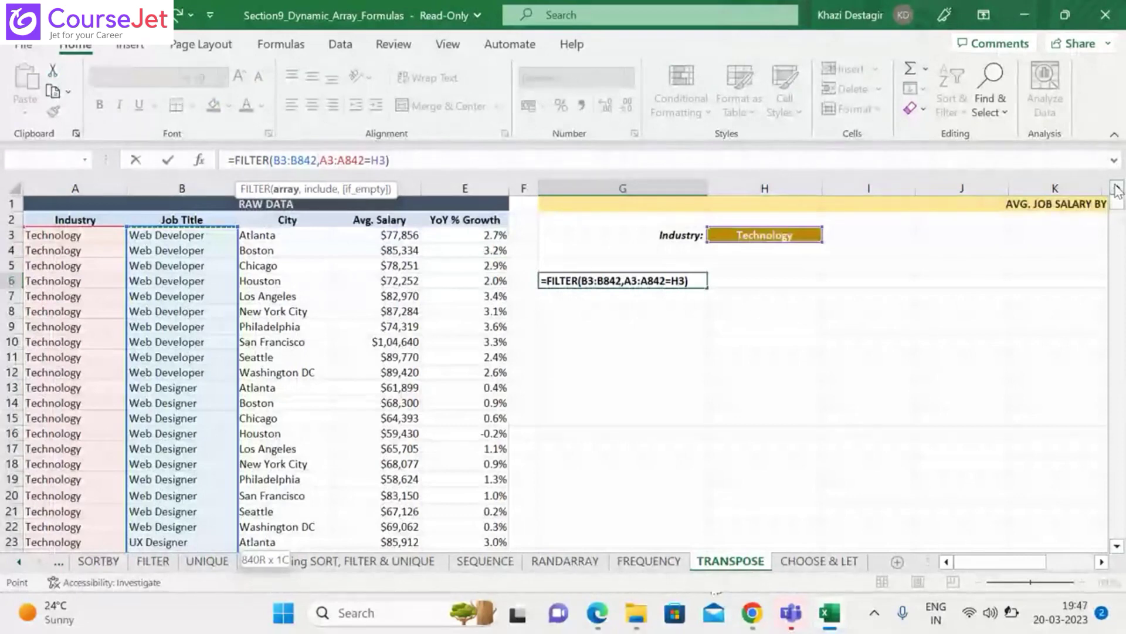
key("Return")
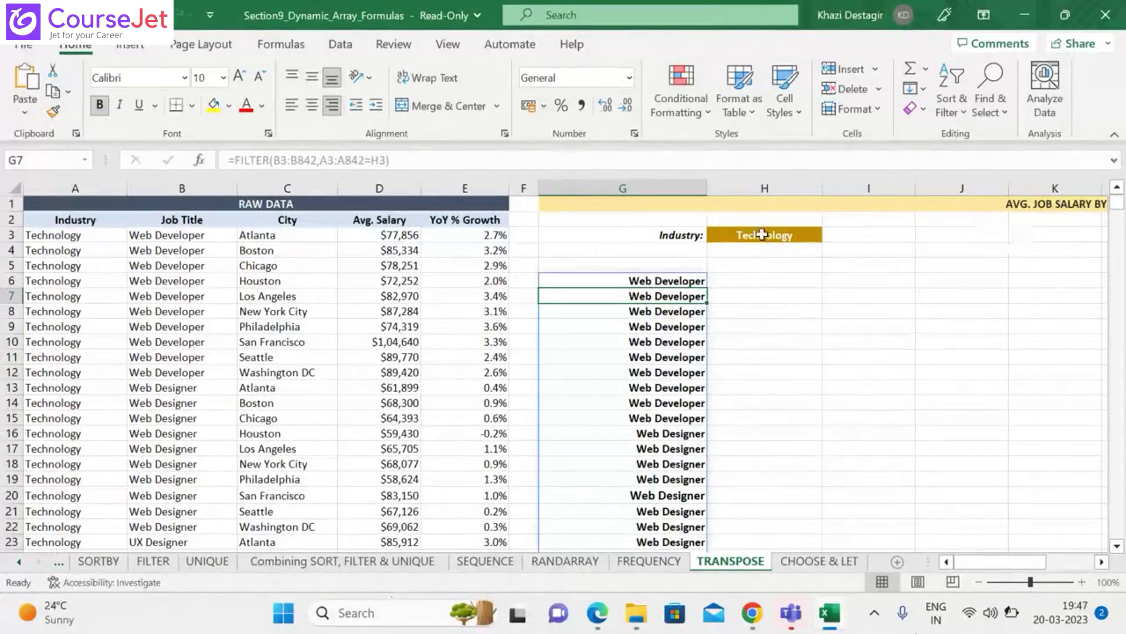
Try entering HEALTH, then Health, in H3, cancel both validation errors, and scroll to the Health rows
left_click(783, 241)
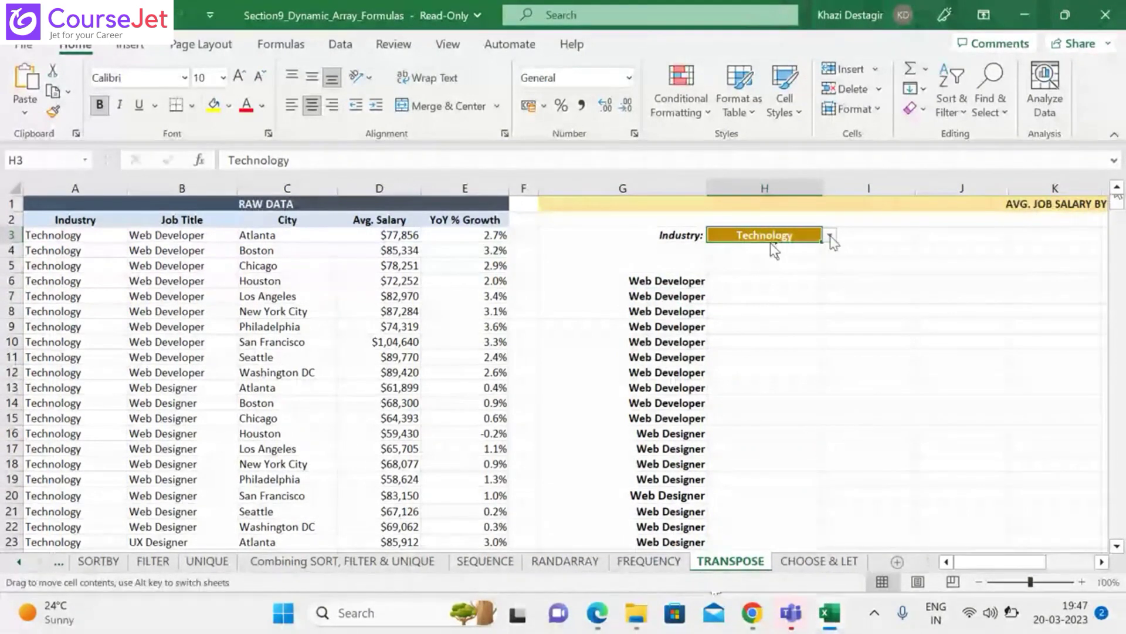
type("HEALTH")
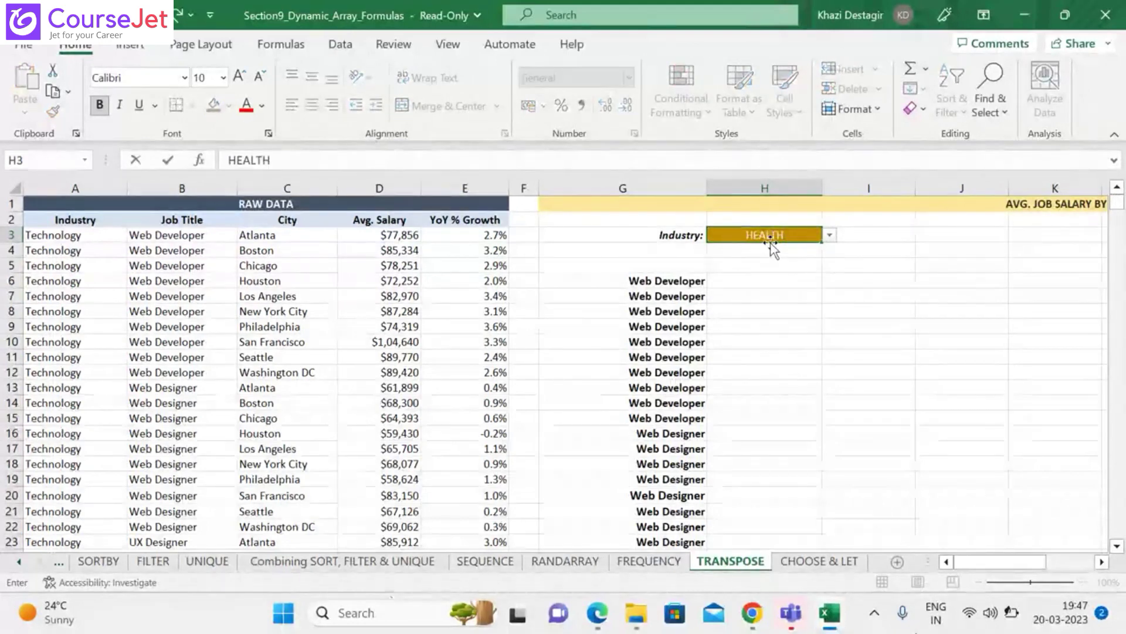
key("Return")
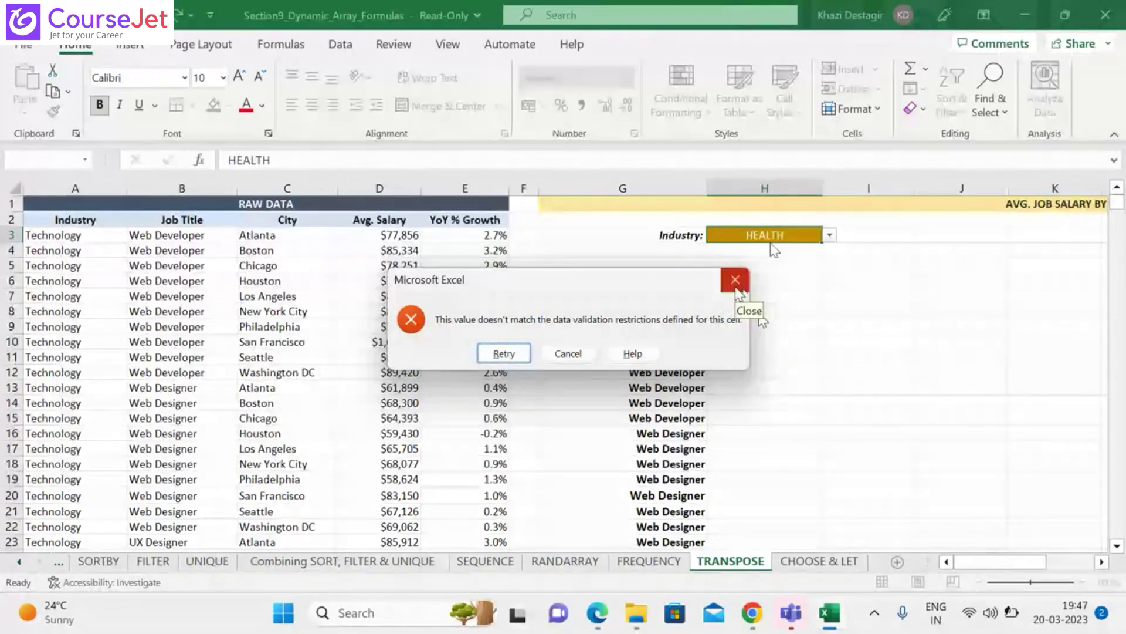
left_click(554, 354)
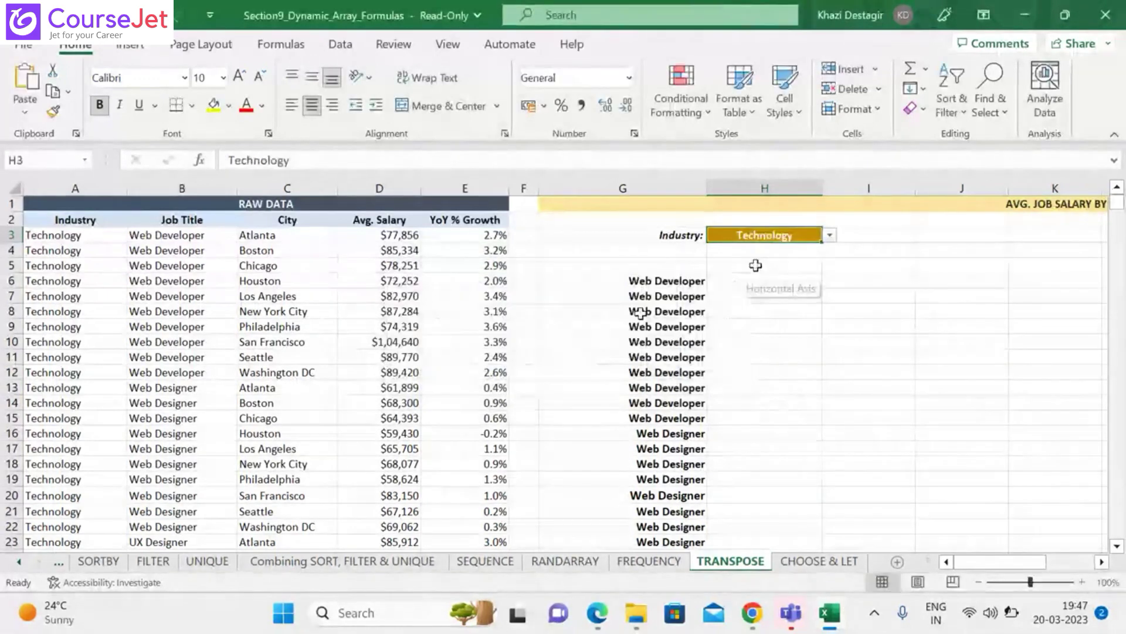
type("Healt")
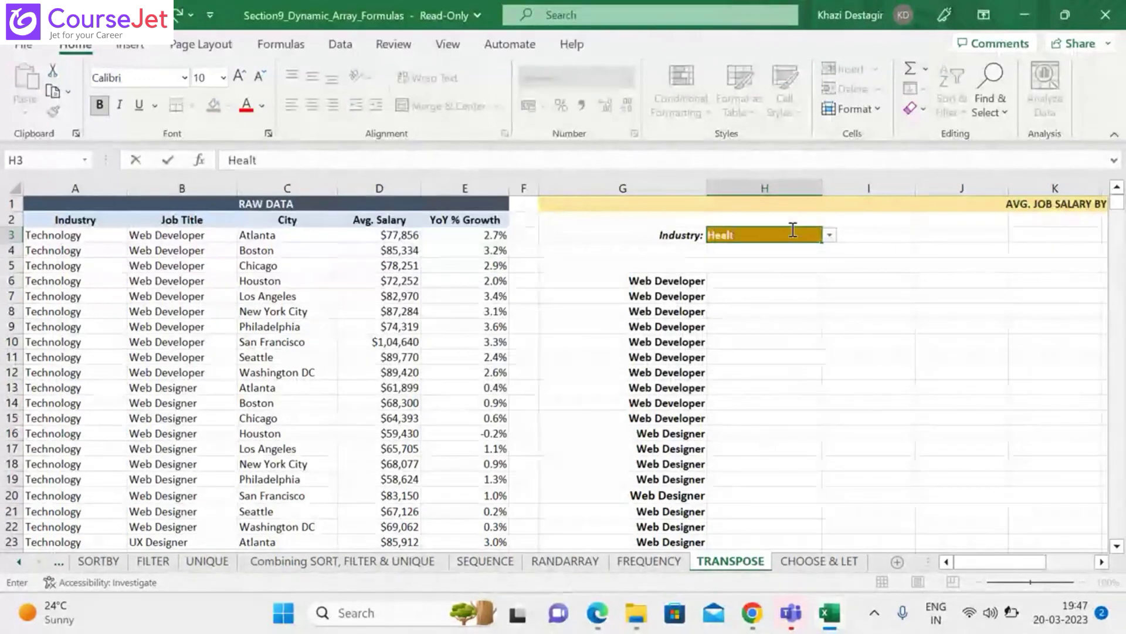
type("h")
key("Return")
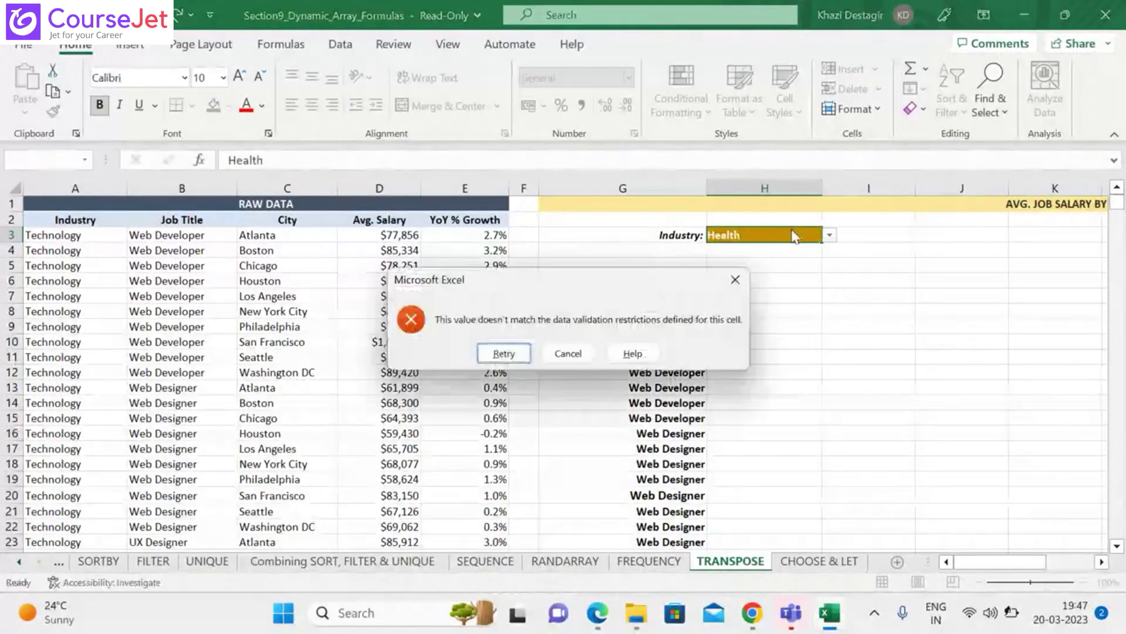
left_click(580, 357)
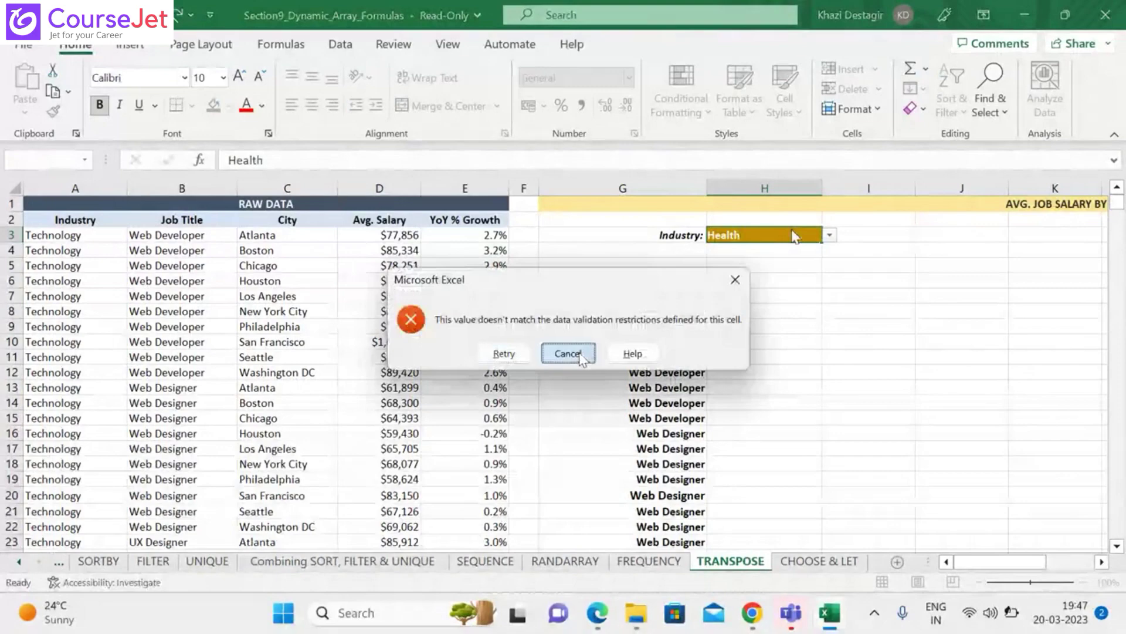
left_click_drag(1121, 210, 1125, 414)
Copy the Health value from cell A542 and paste it into the Industry cell H3
scroll(37, 381, "down", 6)
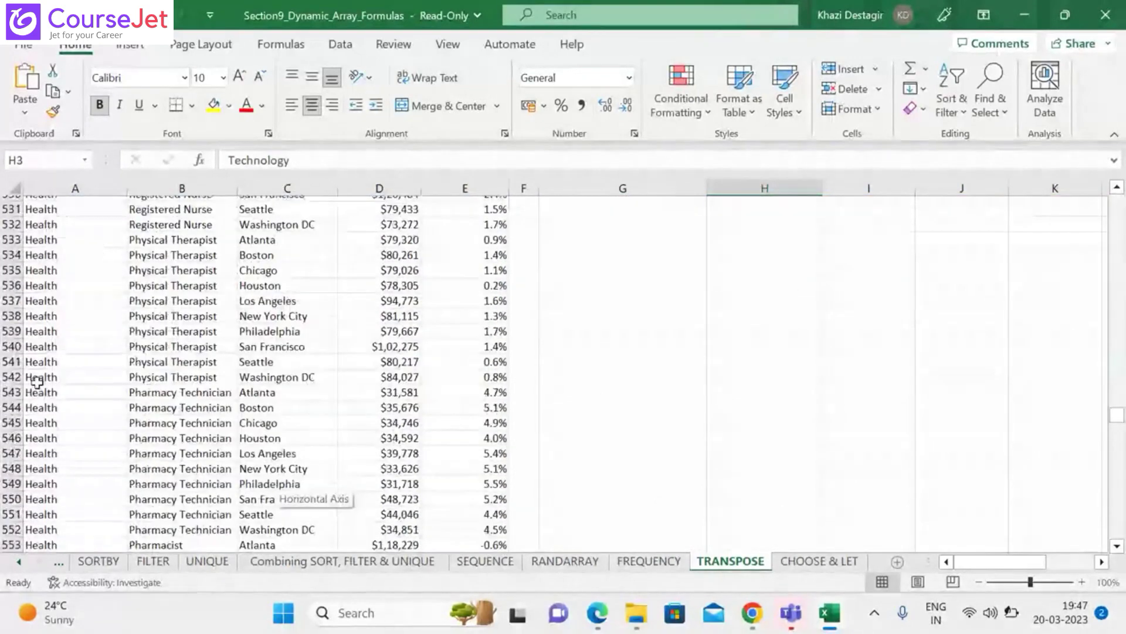
left_click(37, 380)
key("ctrl+c")
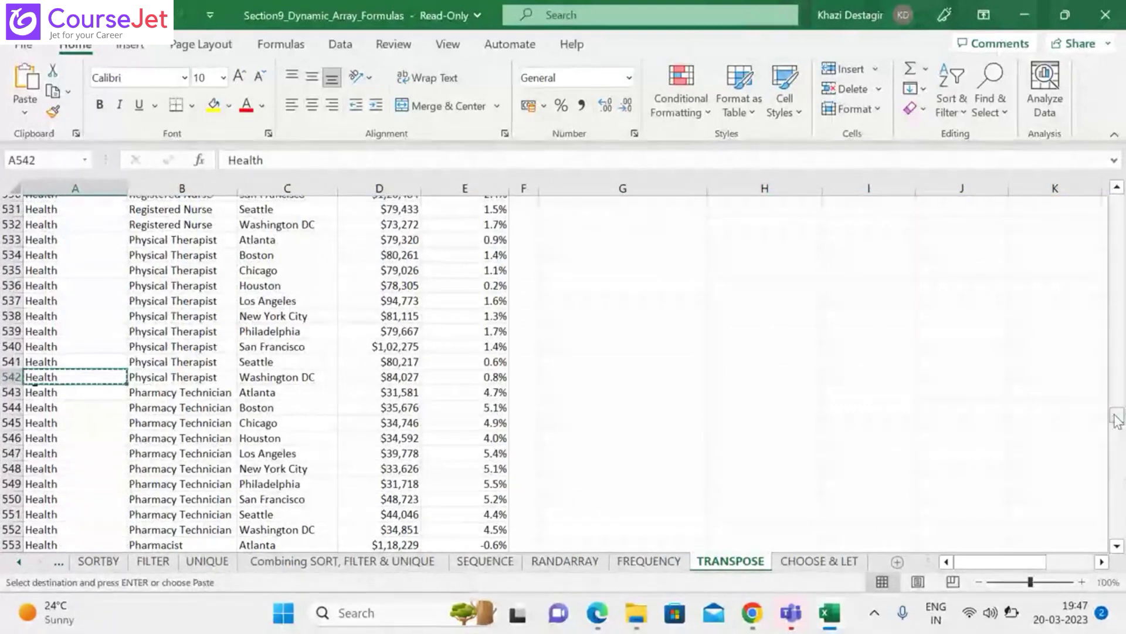
left_click_drag(1117, 420, 1121, 327)
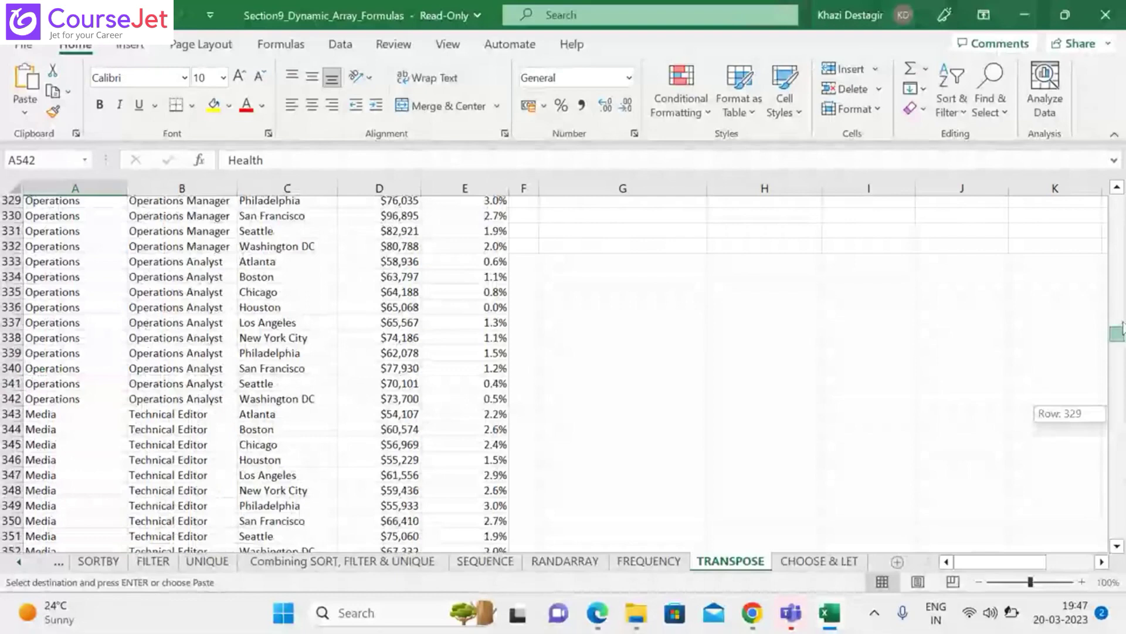
left_click_drag(1121, 328, 1118, 202)
left_click(754, 236)
key("ctrl+v")
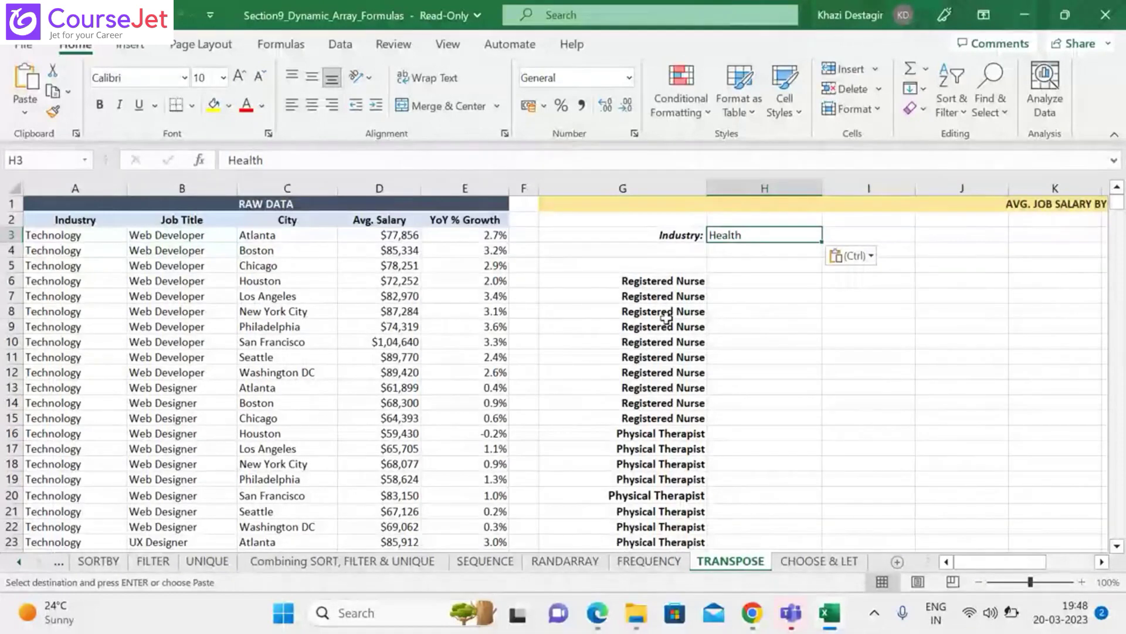
Wrap G6's FILTER formula in UNIQUE to list nine distinct Health job titles
left_click(660, 283)
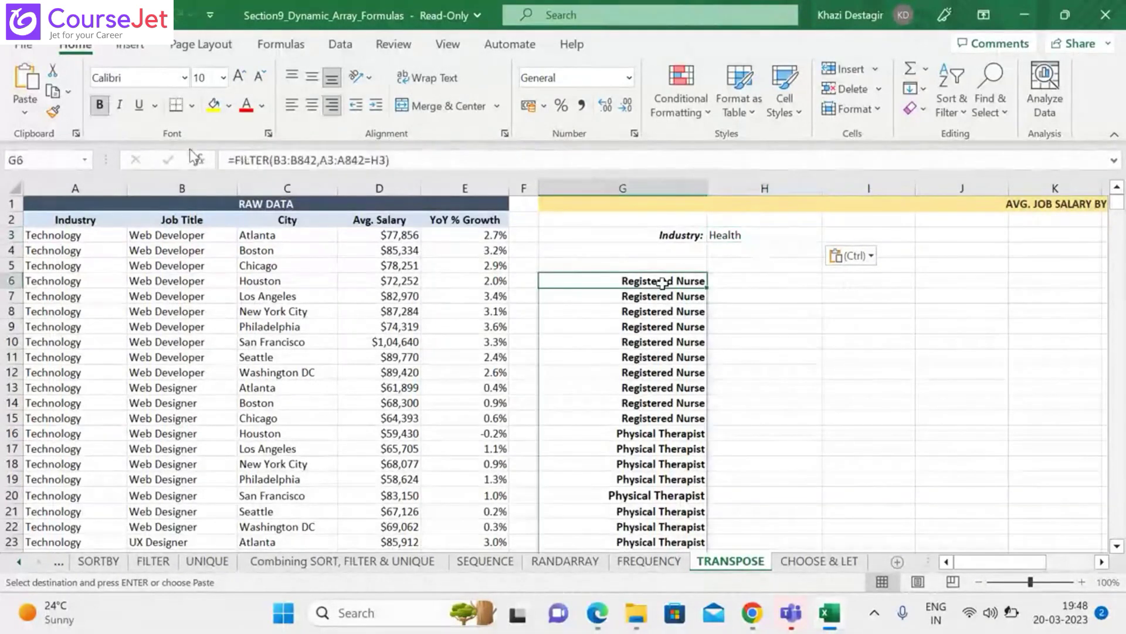
left_click(235, 161)
type("UNI")
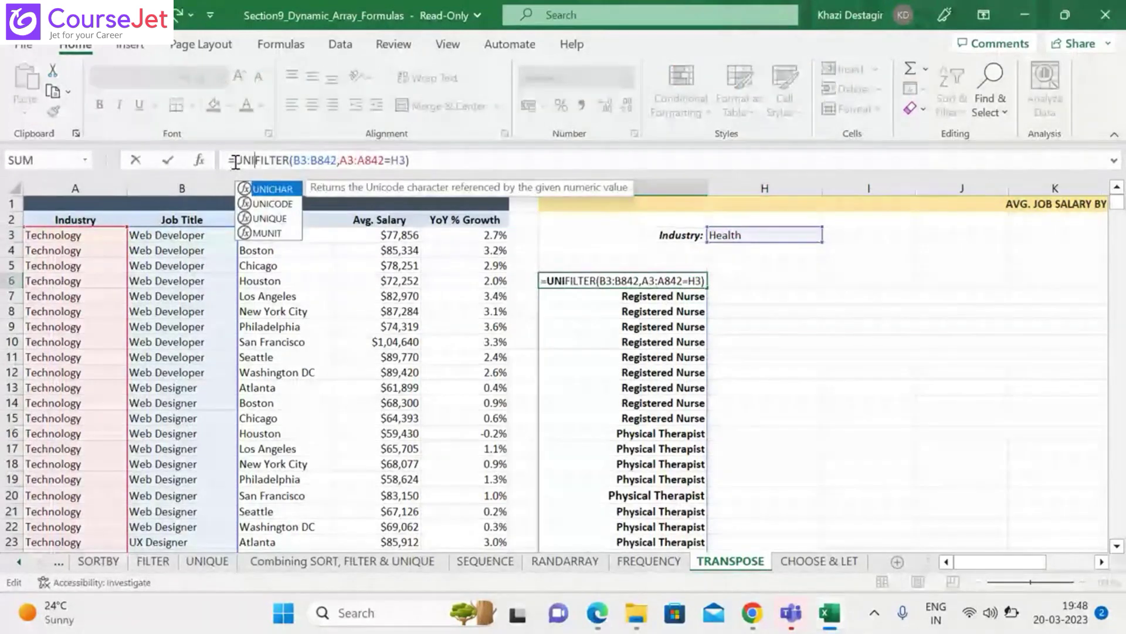
type("QUE")
key("Tab")
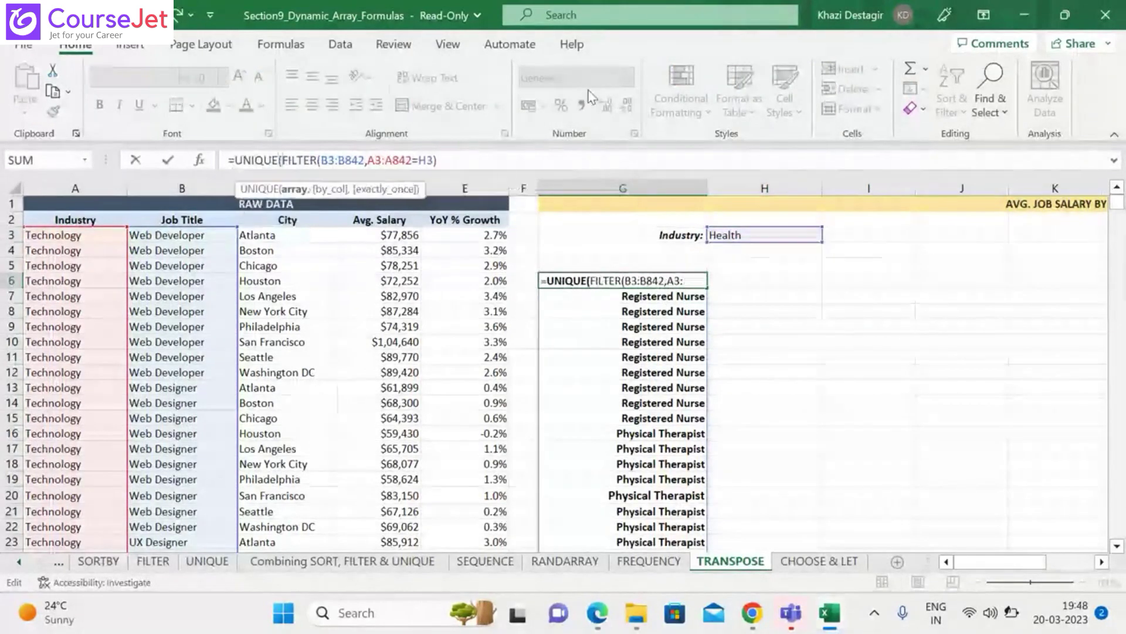
left_click(507, 167)
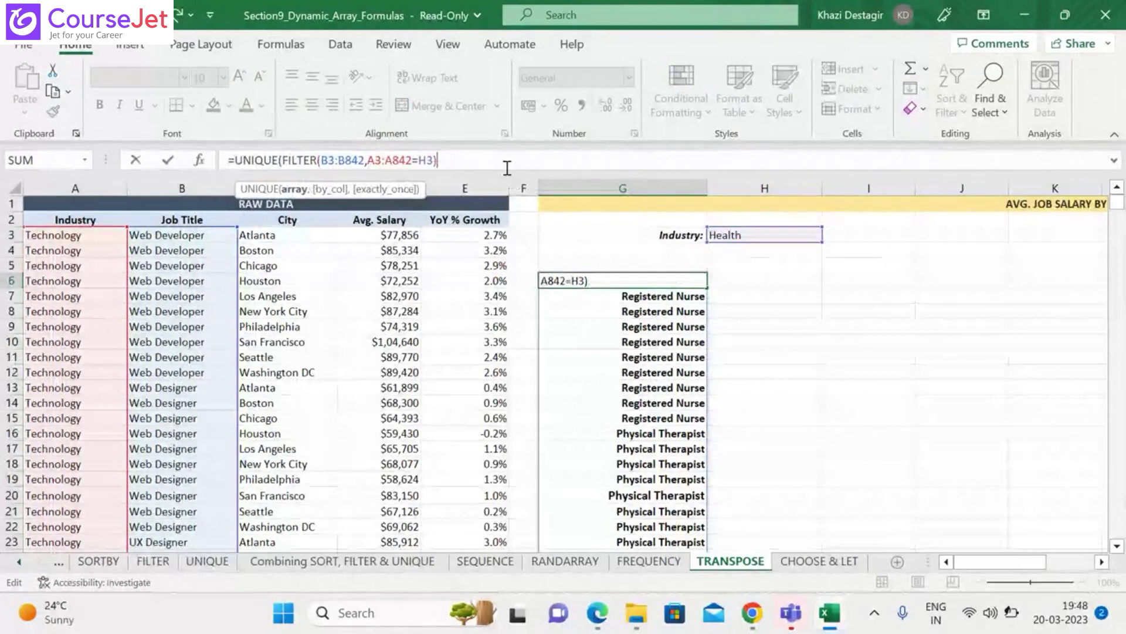
type(")")
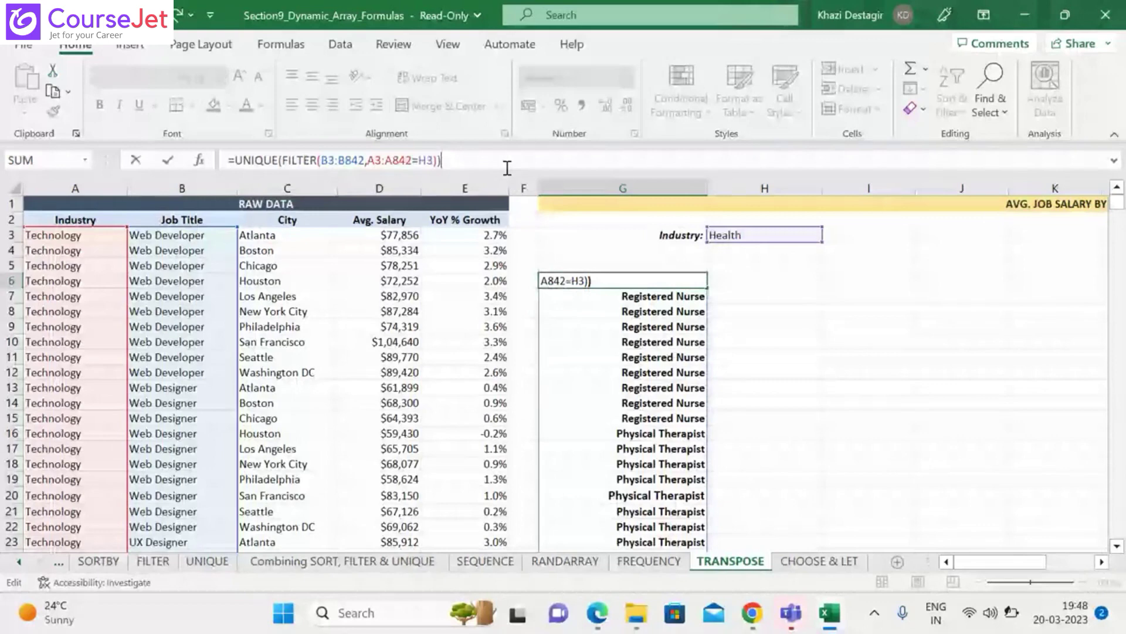
key("Return")
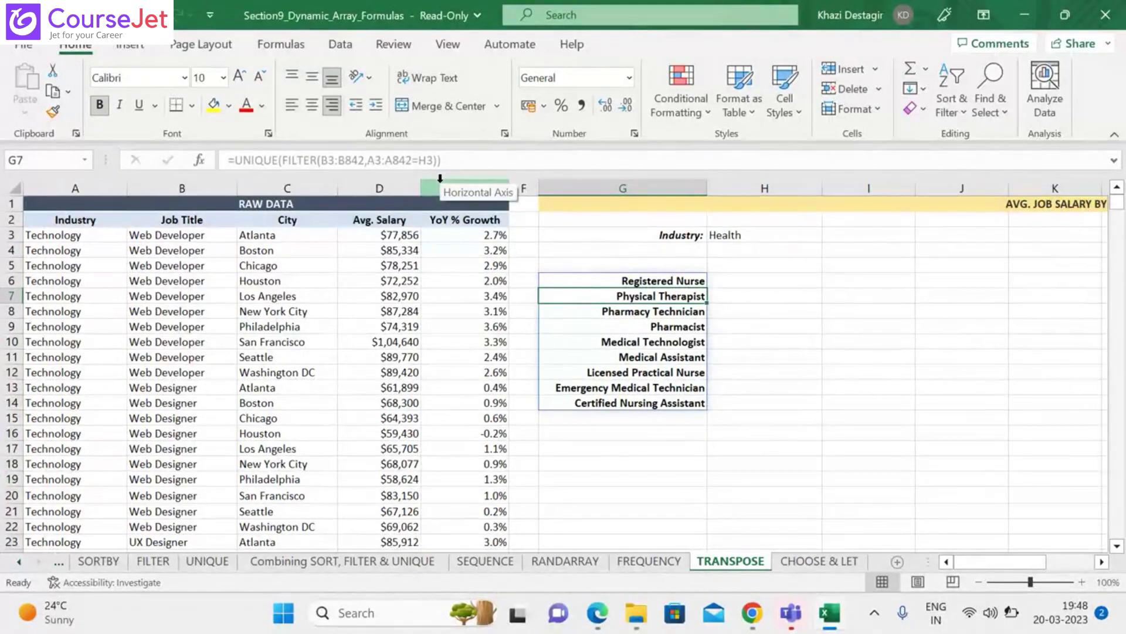
Wrap G6's UNIQUE(FILTER(...)) formula in SORT so the Health job titles appear alphabetically
left_click(679, 280)
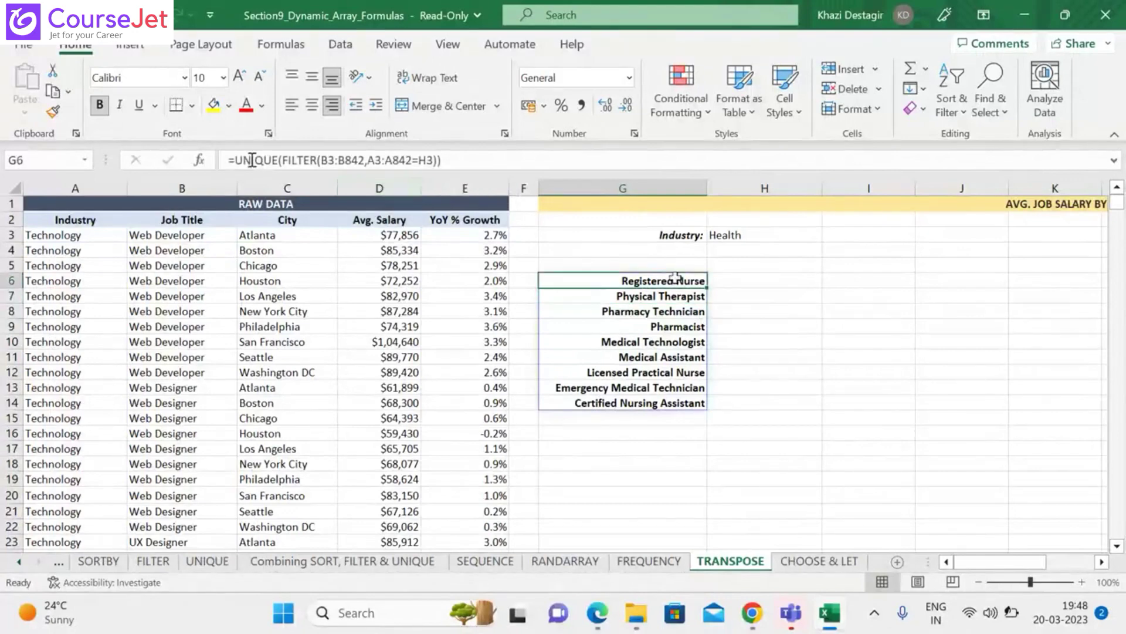
left_click(237, 160)
type("S")
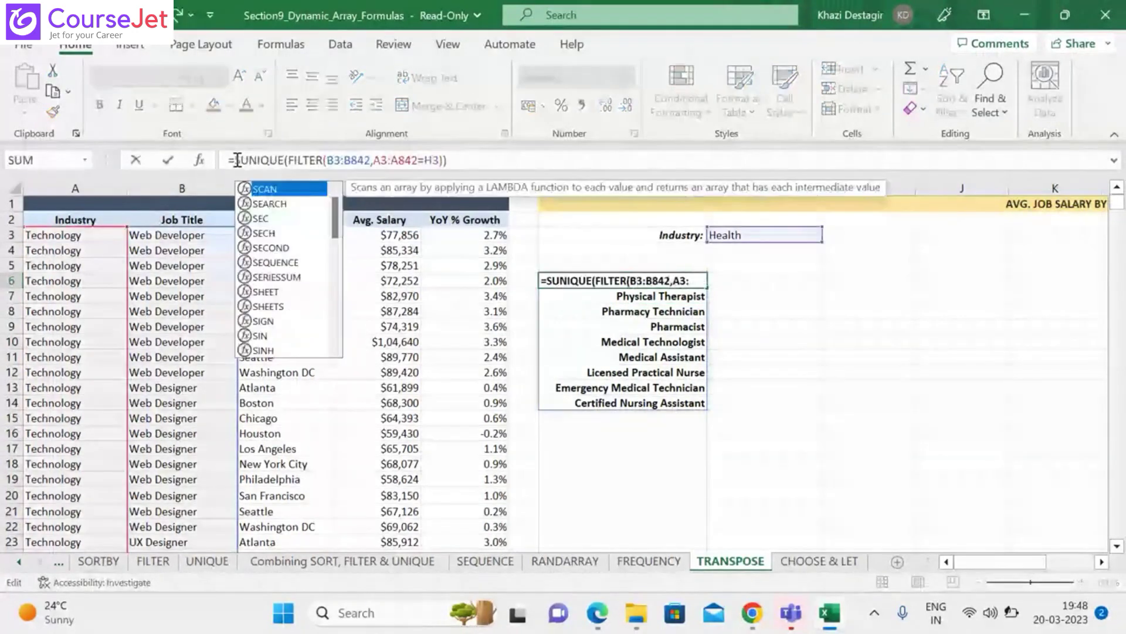
type("ORT")
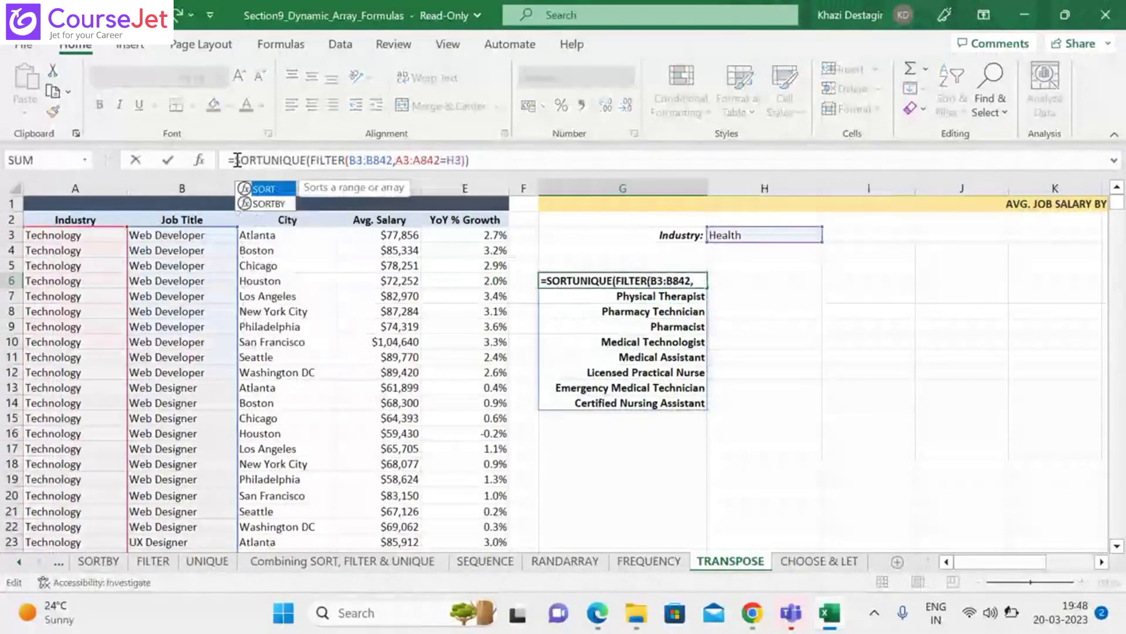
type("(")
left_click(494, 160)
key("Return")
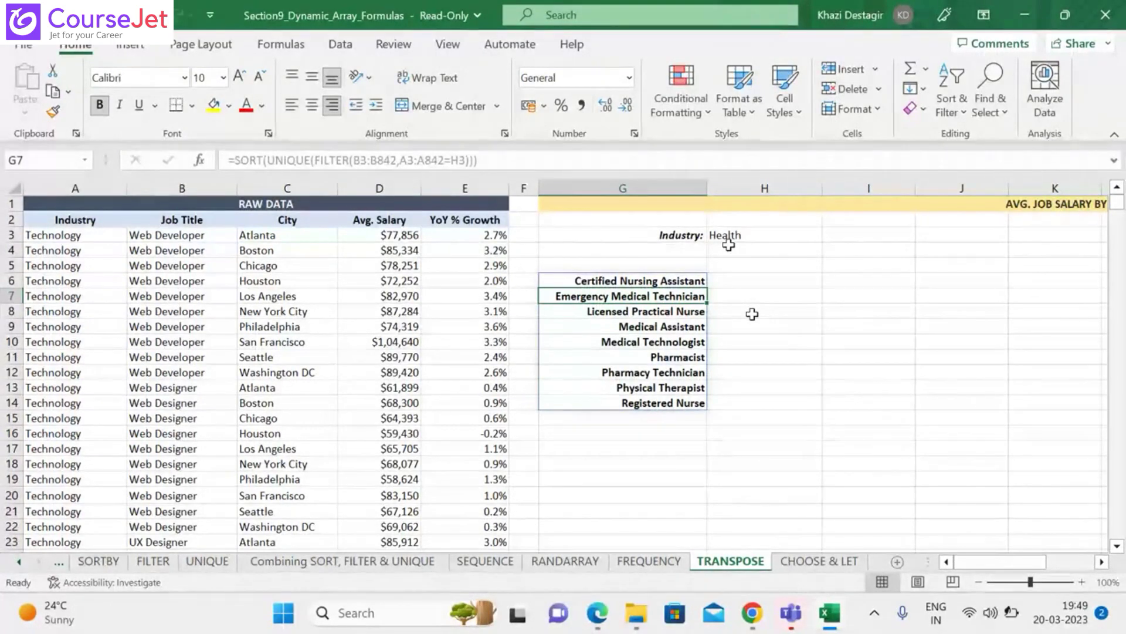
left_click(755, 265)
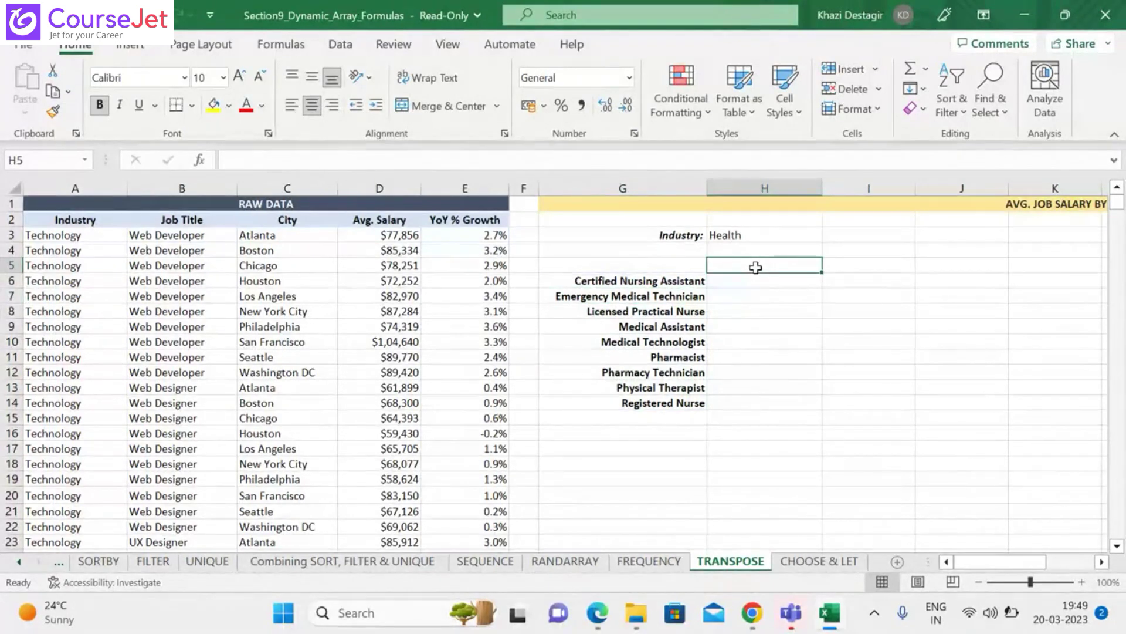
Enter =UNIQUE(C3:C842) in H5 to spill the nine distinct cities down column H
type("=UN")
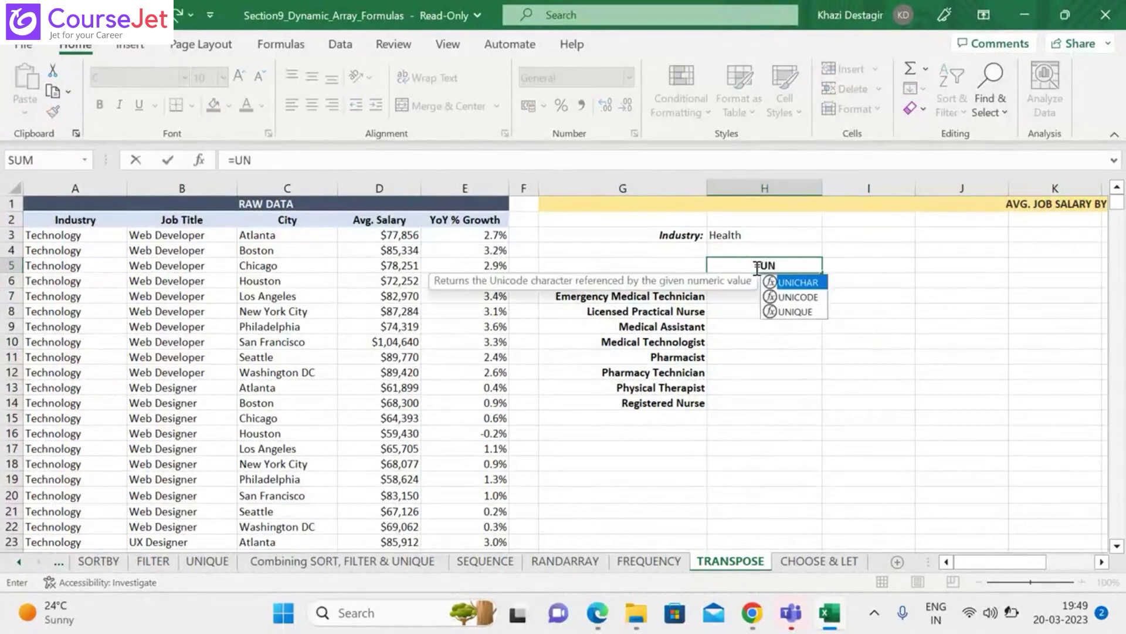
type("IQUE")
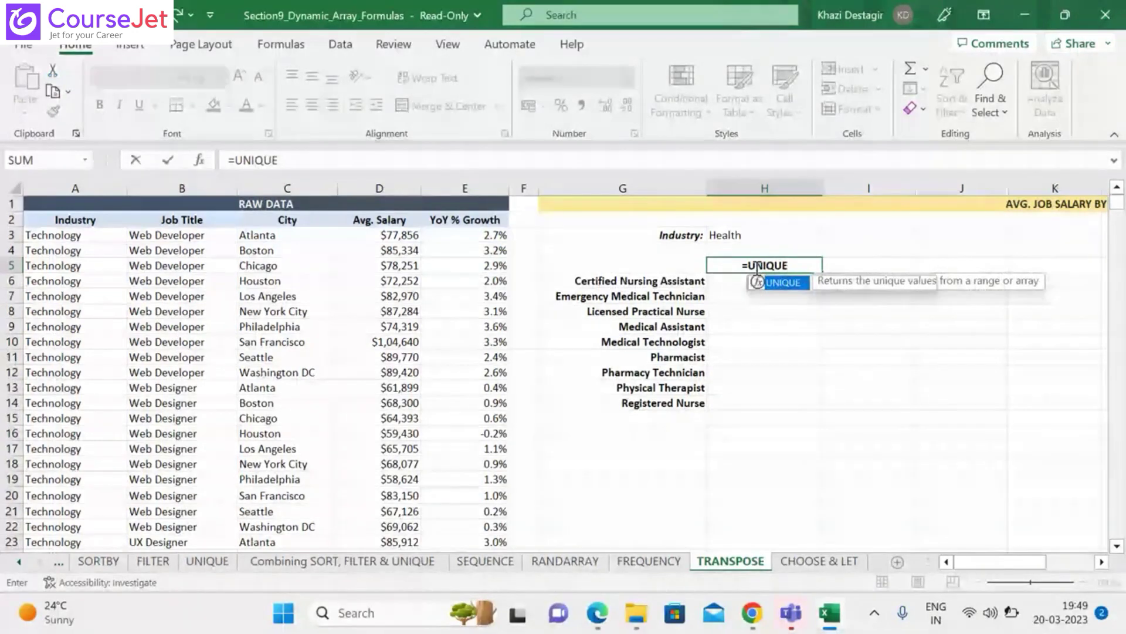
type("(")
left_click(284, 235)
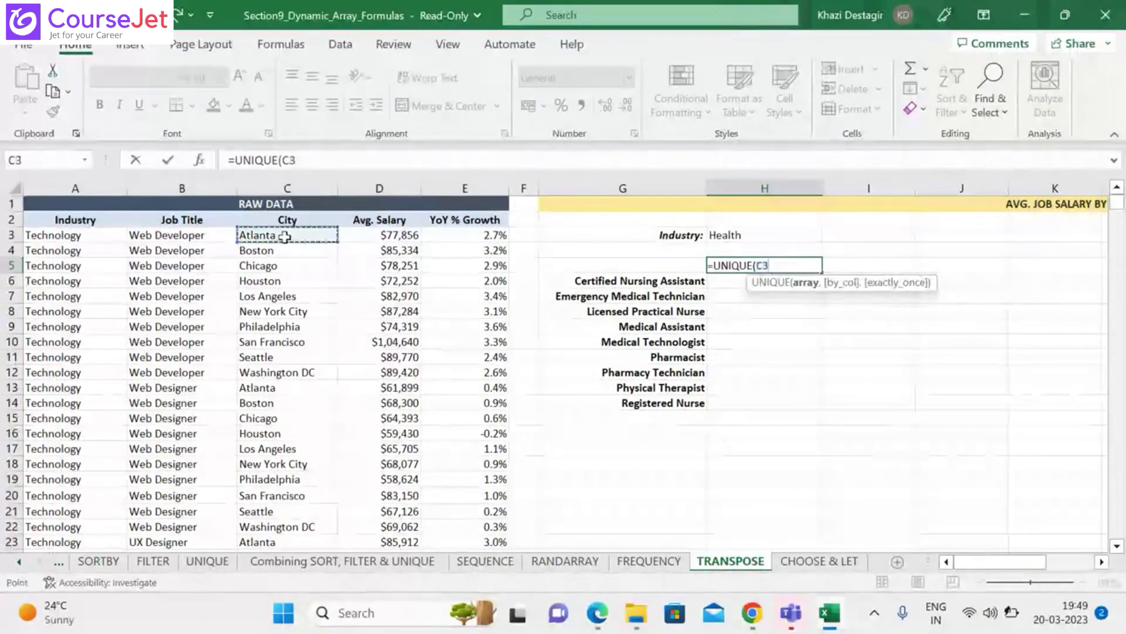
key("ctrl+shift+Down")
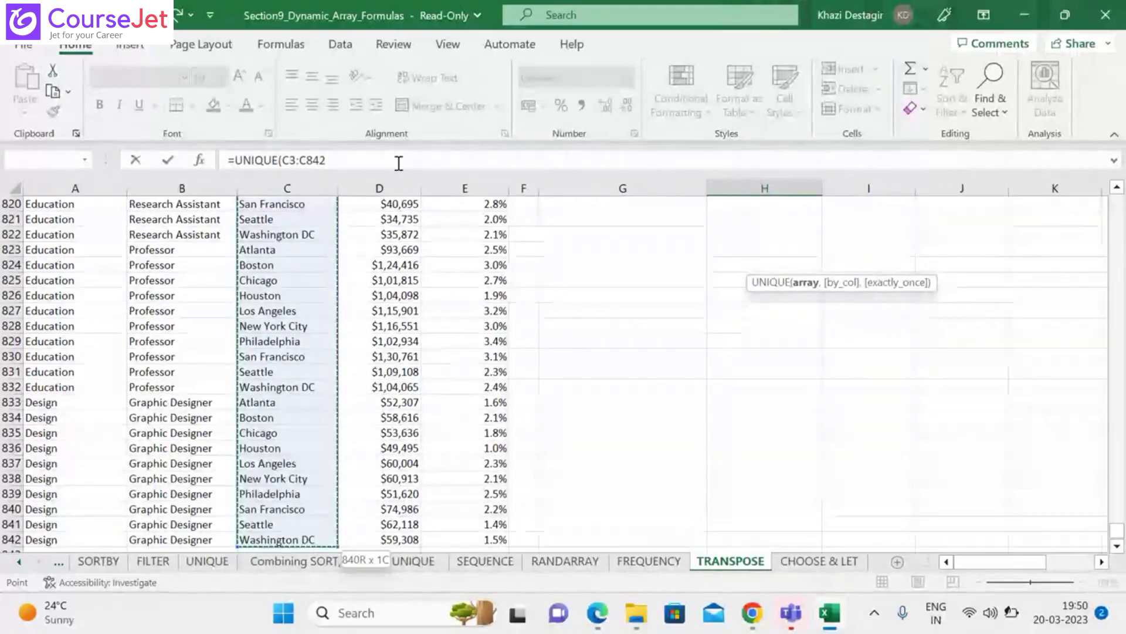
left_click(399, 163)
type(")")
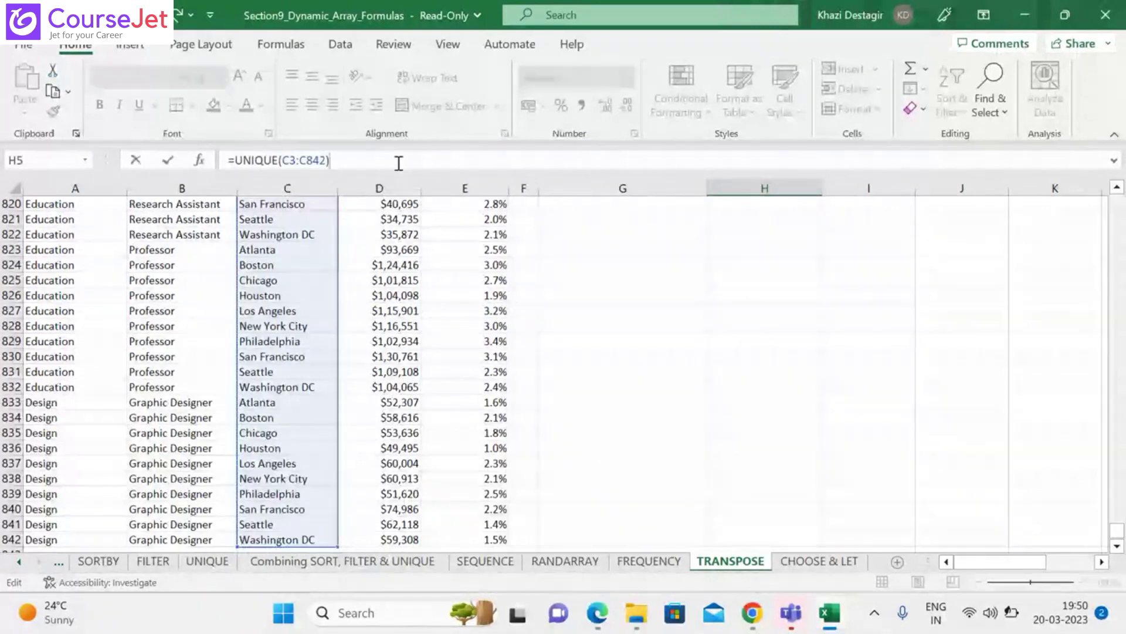
key("Return")
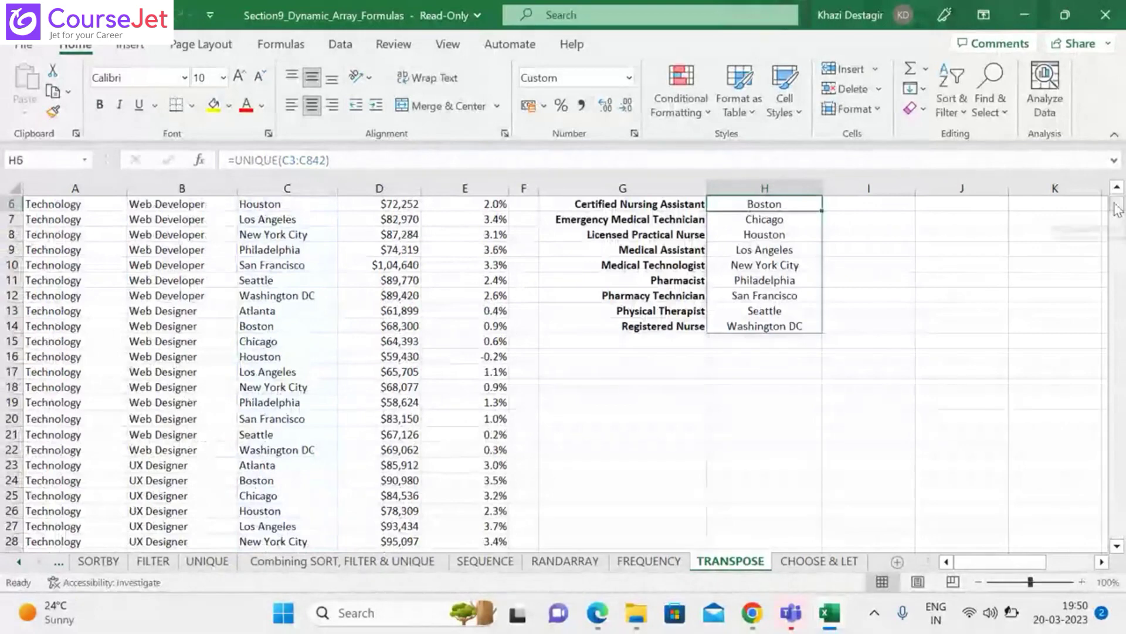
left_click_drag(1118, 209, 1117, 201)
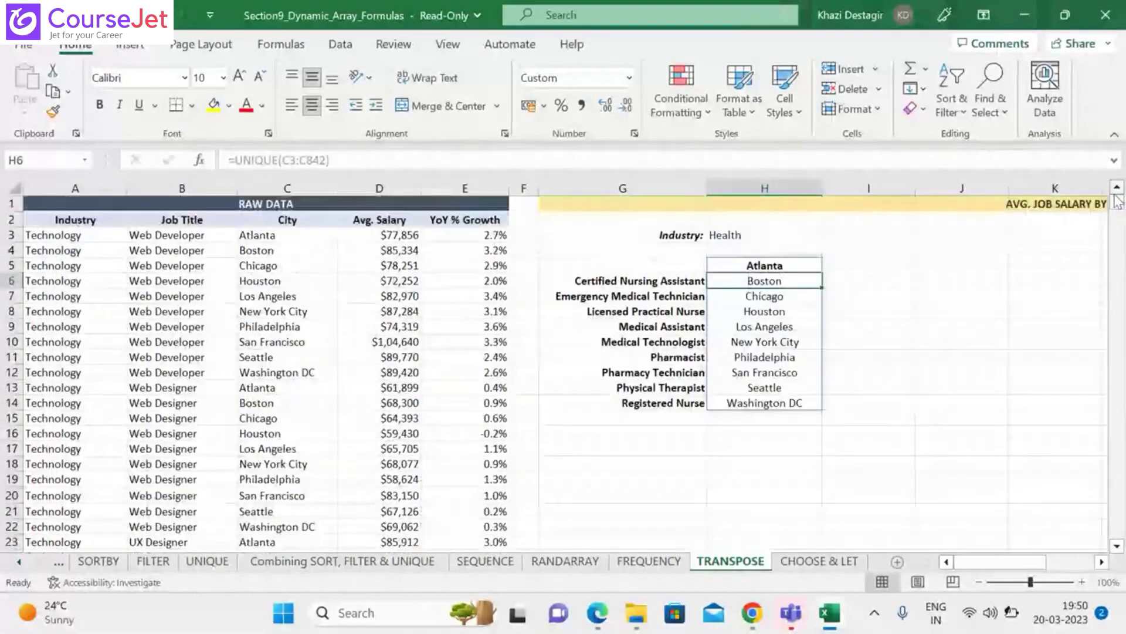
Wrap H5's city formula in SORT, making it =SORT(UNIQUE(C3:C842))
left_click(754, 265)
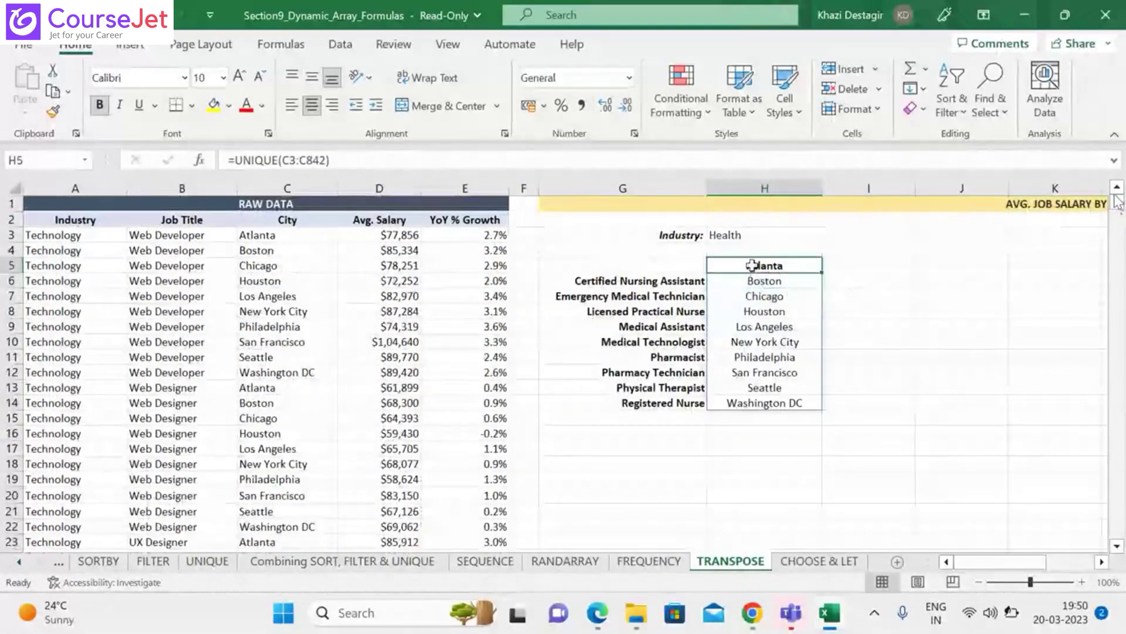
left_click(237, 160)
type("SORT")
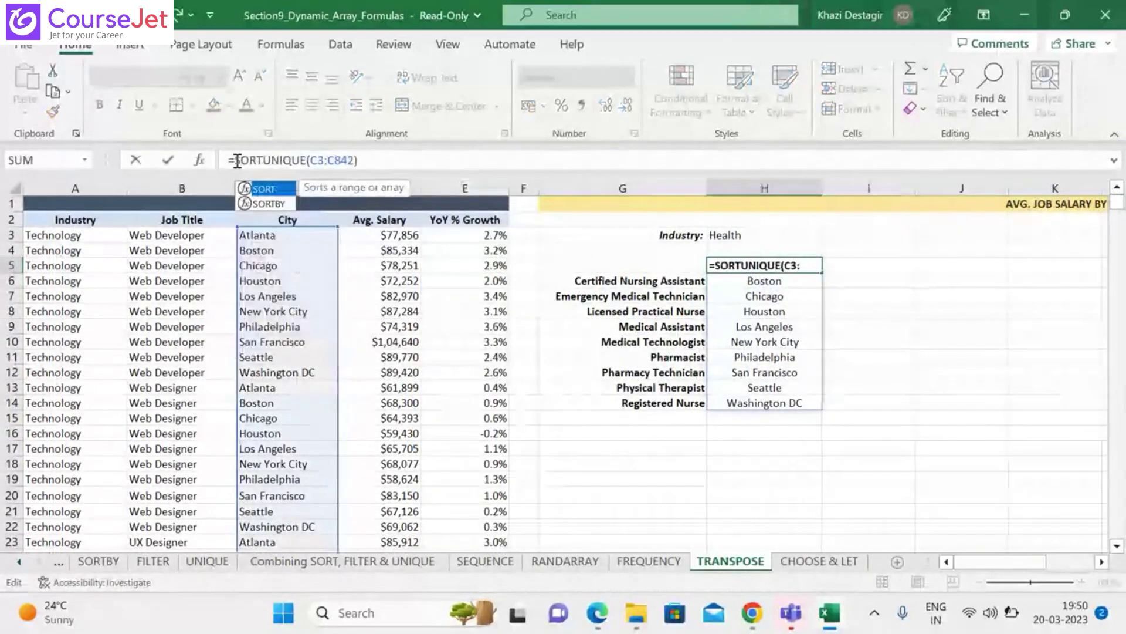
type("(")
left_click(397, 157)
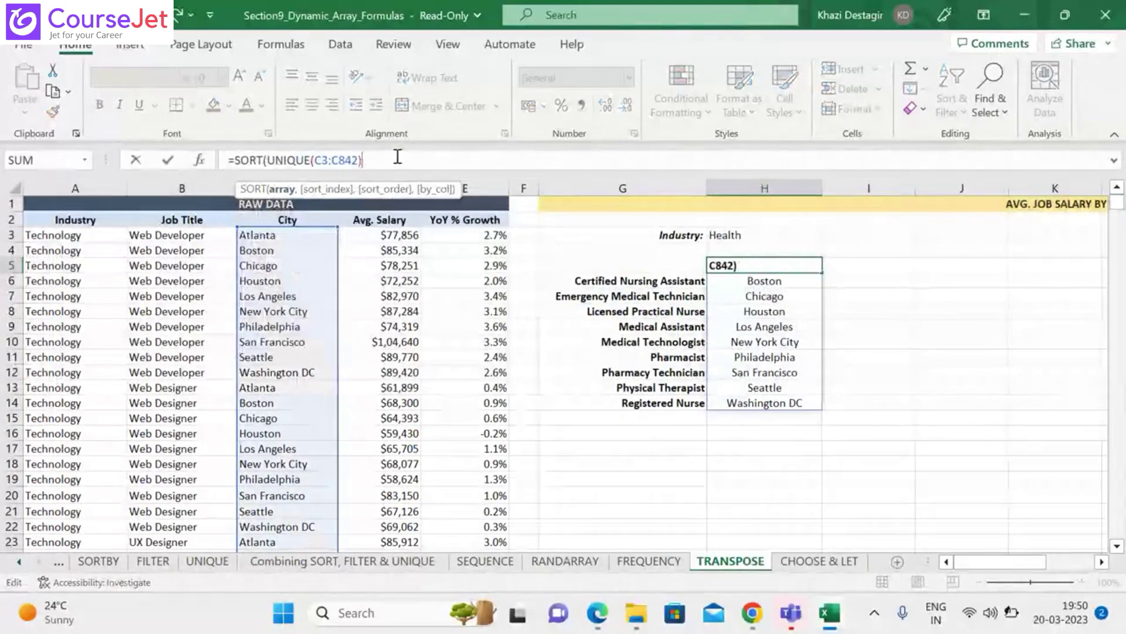
type(")")
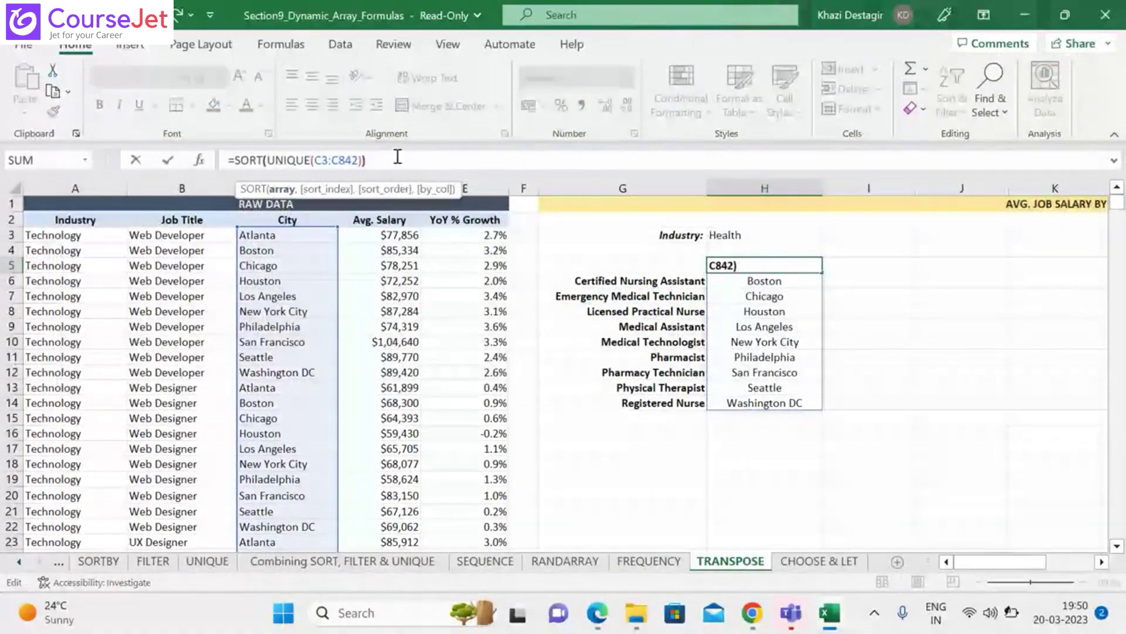
key("Return")
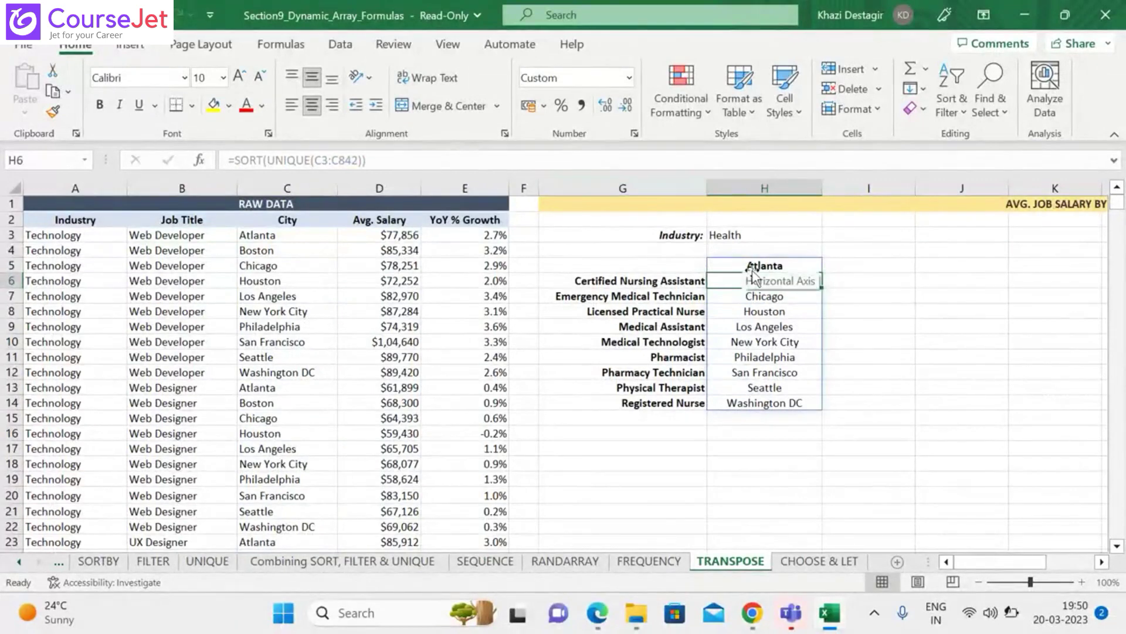
Wrap H5's sorted city formula in TRANSPOSE so the cities spill across row 5
left_click(736, 265)
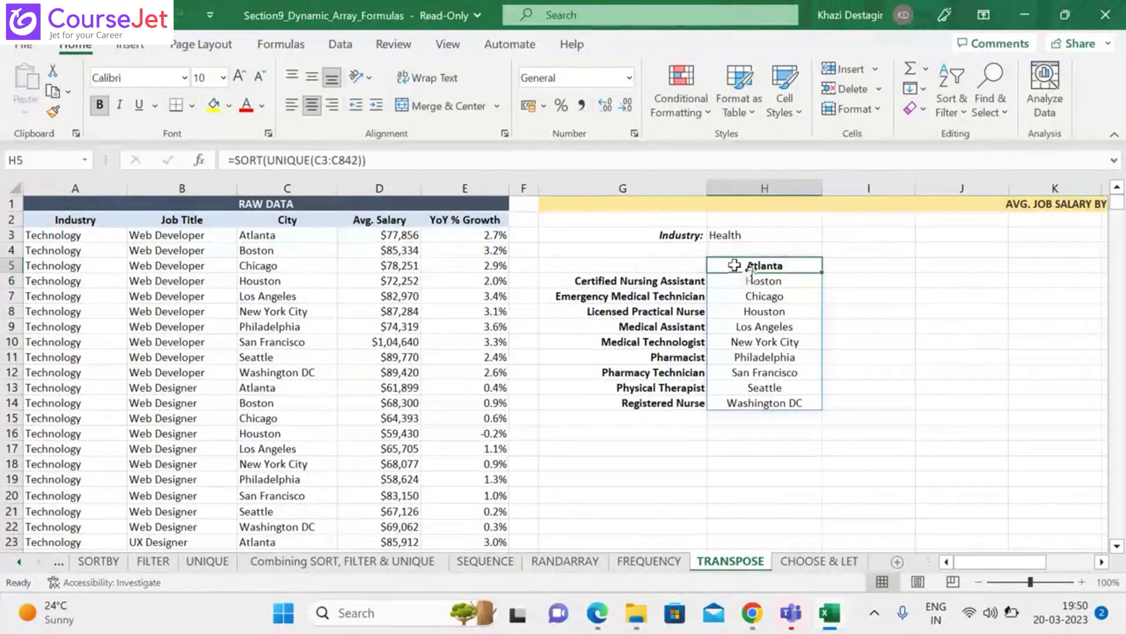
left_click(240, 160)
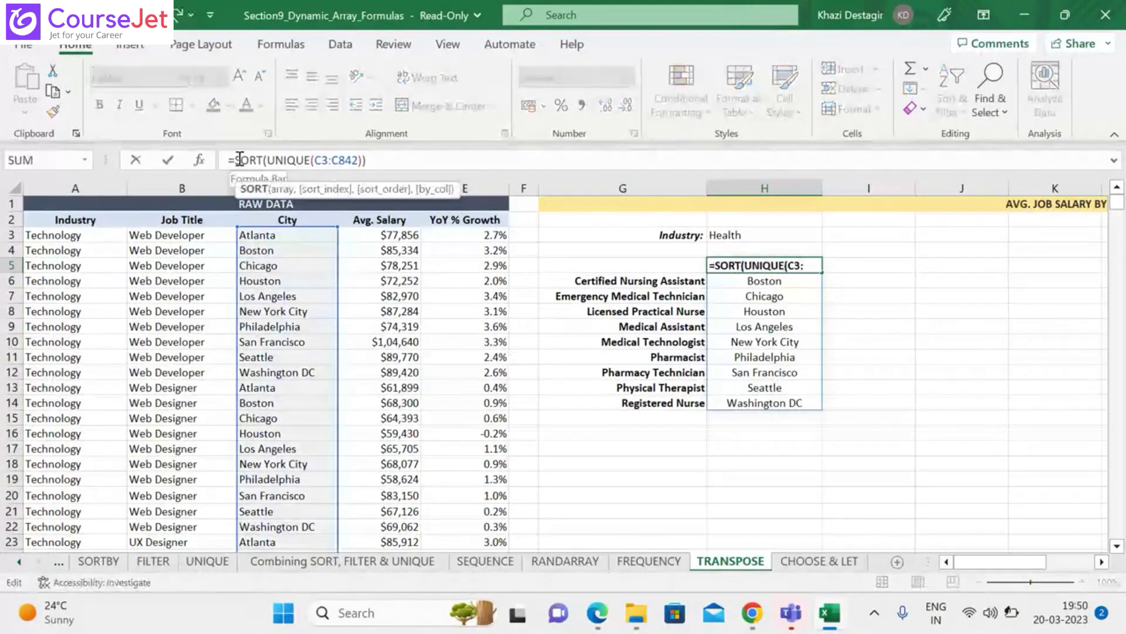
type("t")
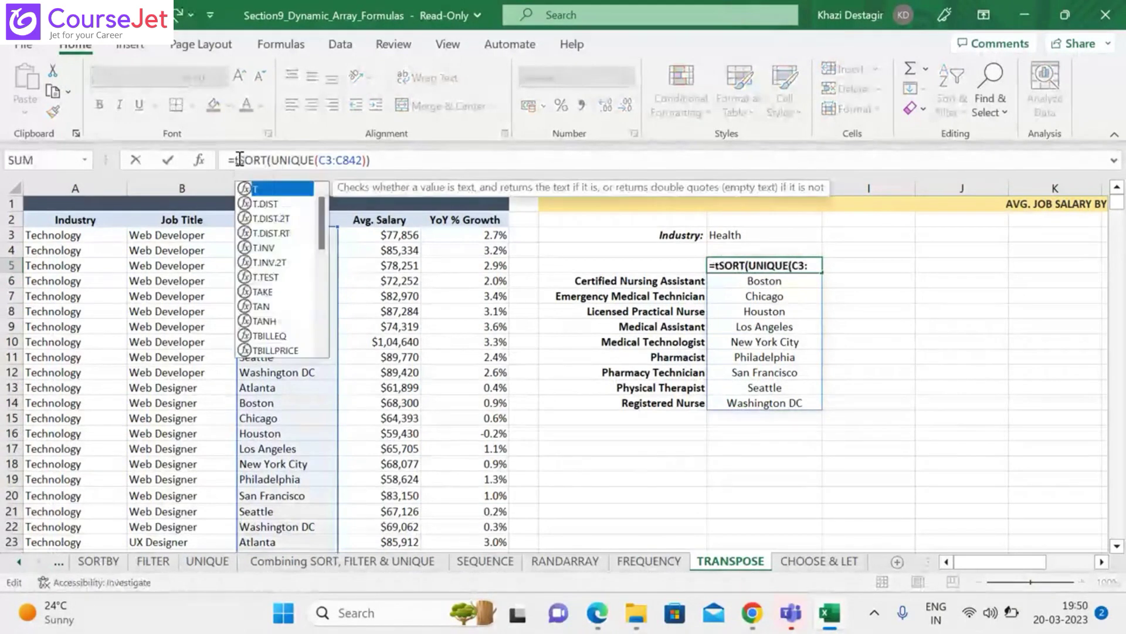
type("r")
key("Tab")
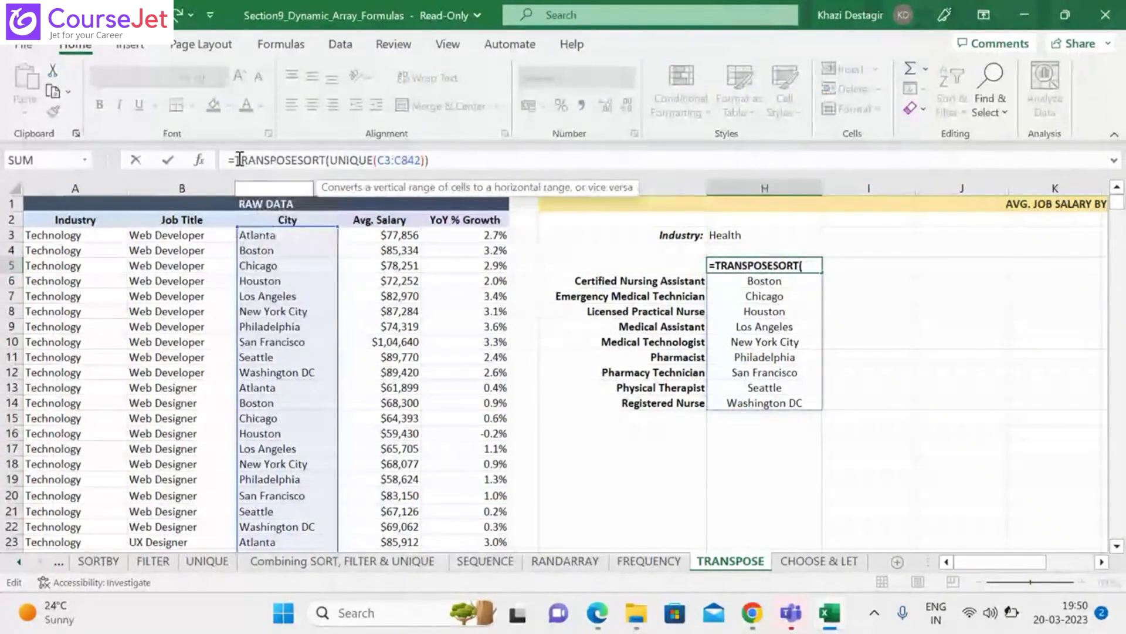
type("(")
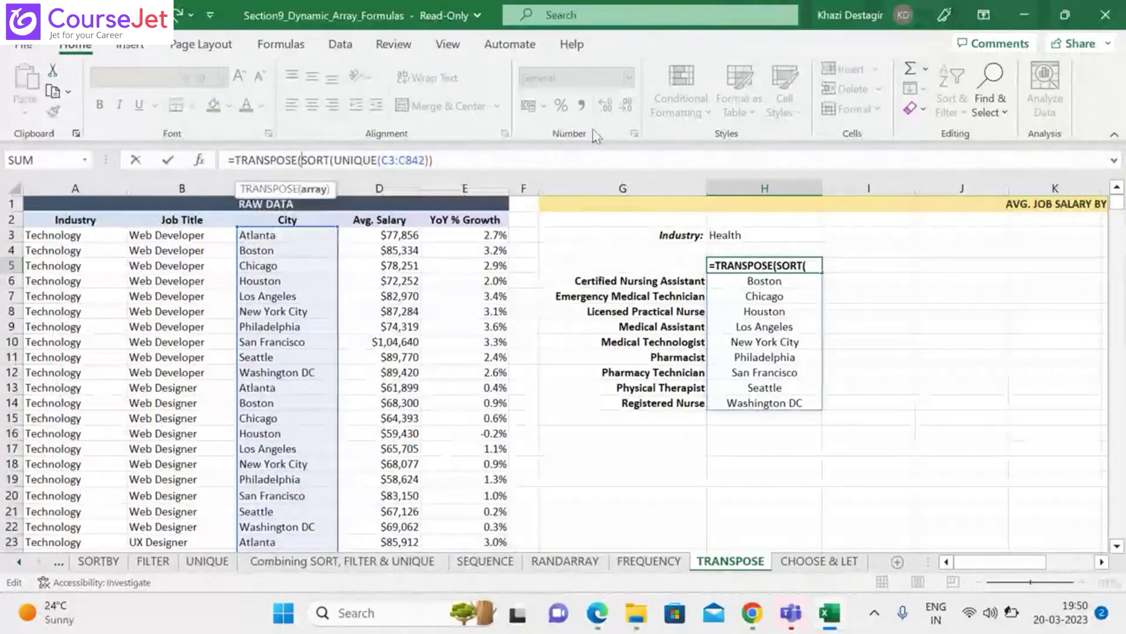
left_click(518, 159)
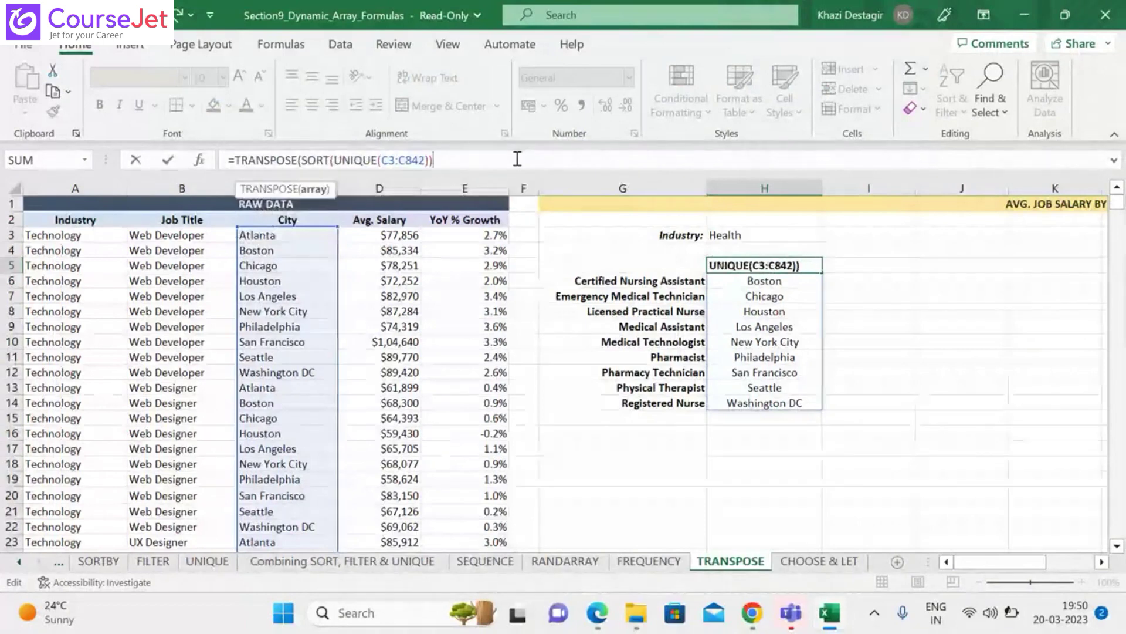
type(")")
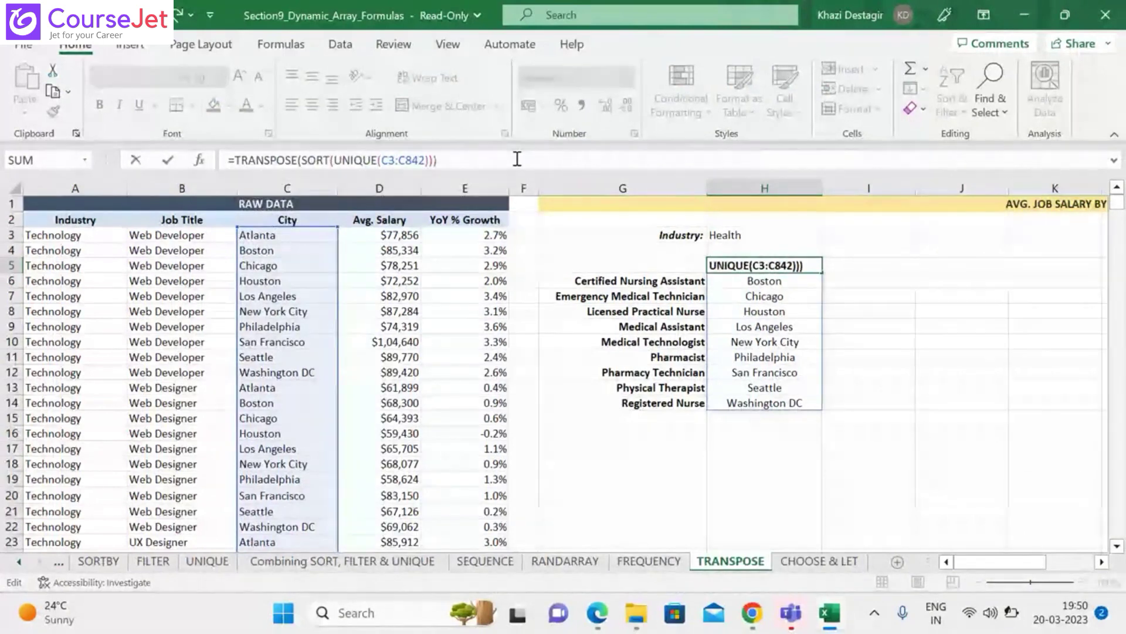
key("Return")
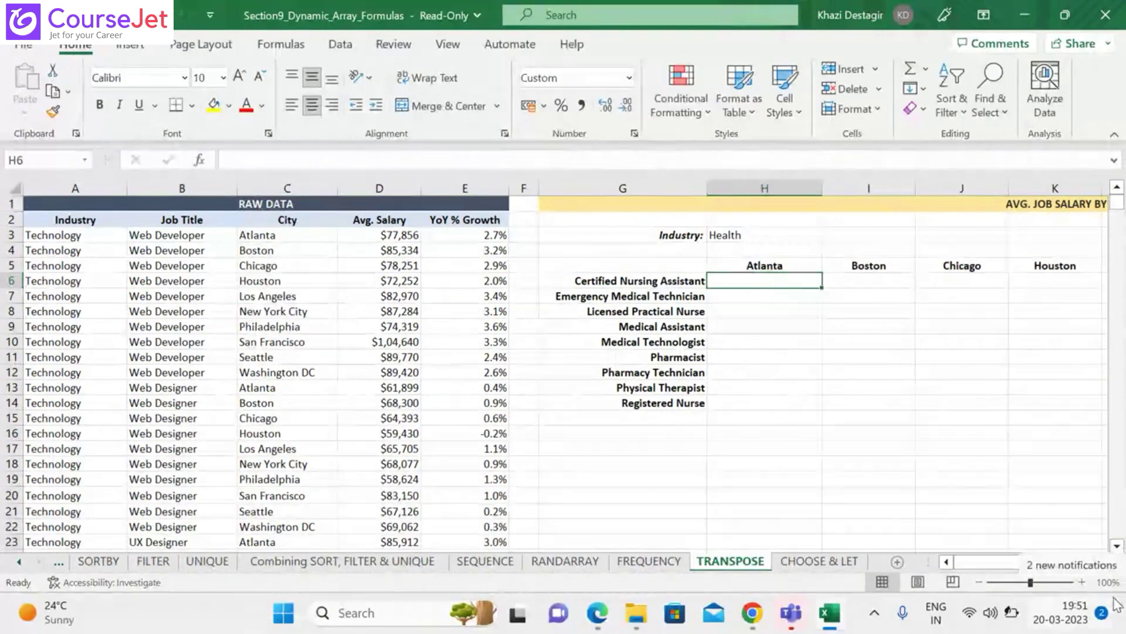
Give the city headers H5:Q5 the Blue-Gray, Text 2 font colour
left_click(772, 266)
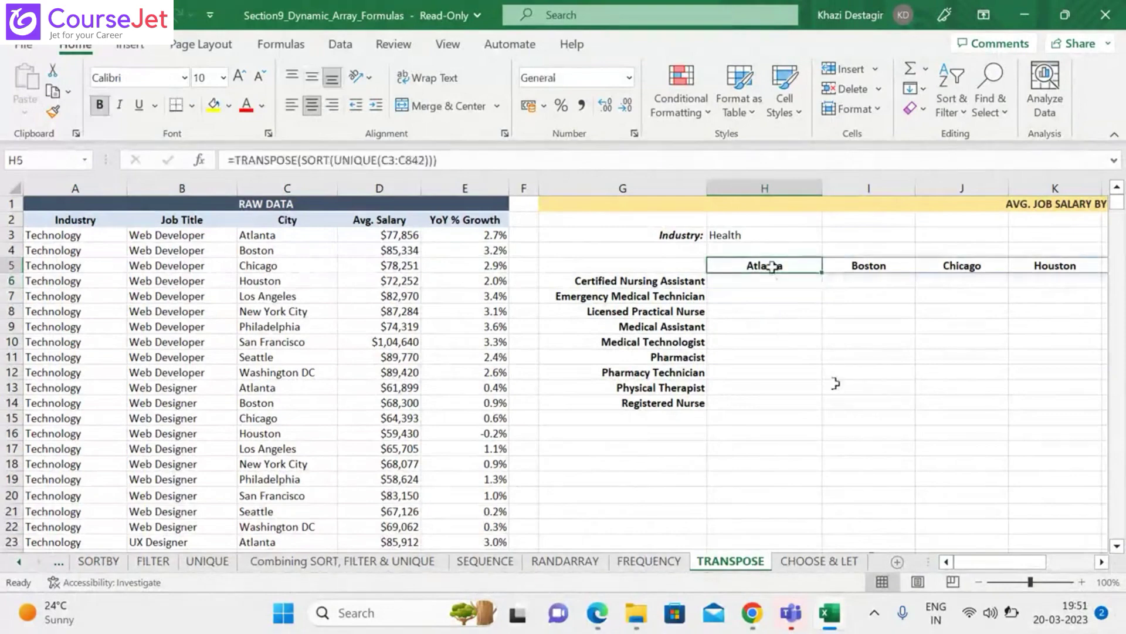
left_click_drag(763, 266, 772, 266)
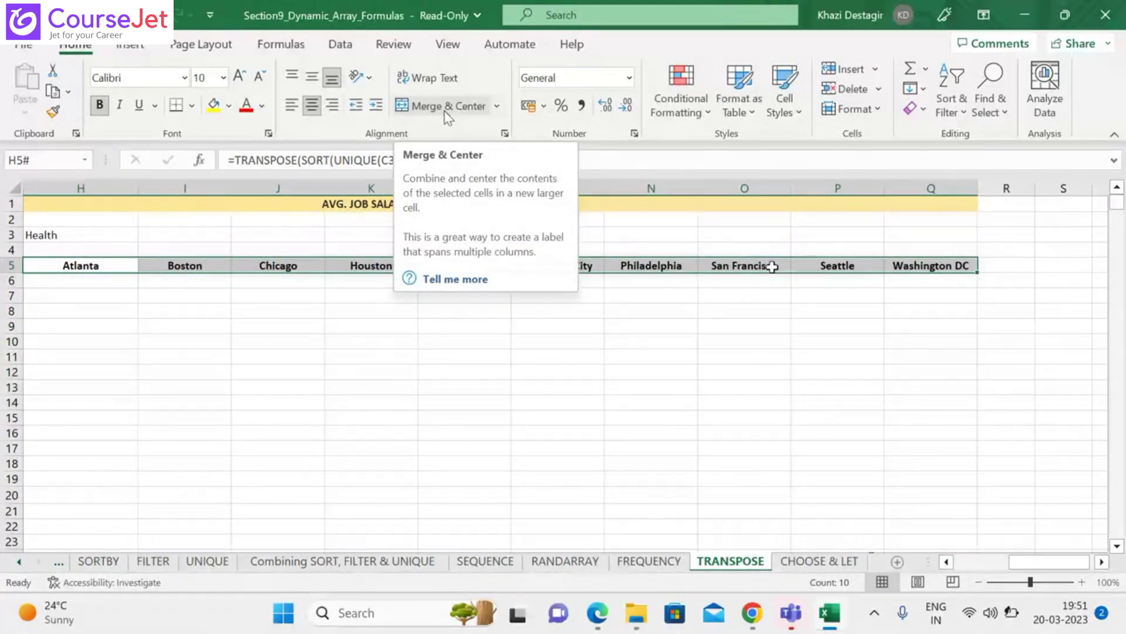
left_click(262, 106)
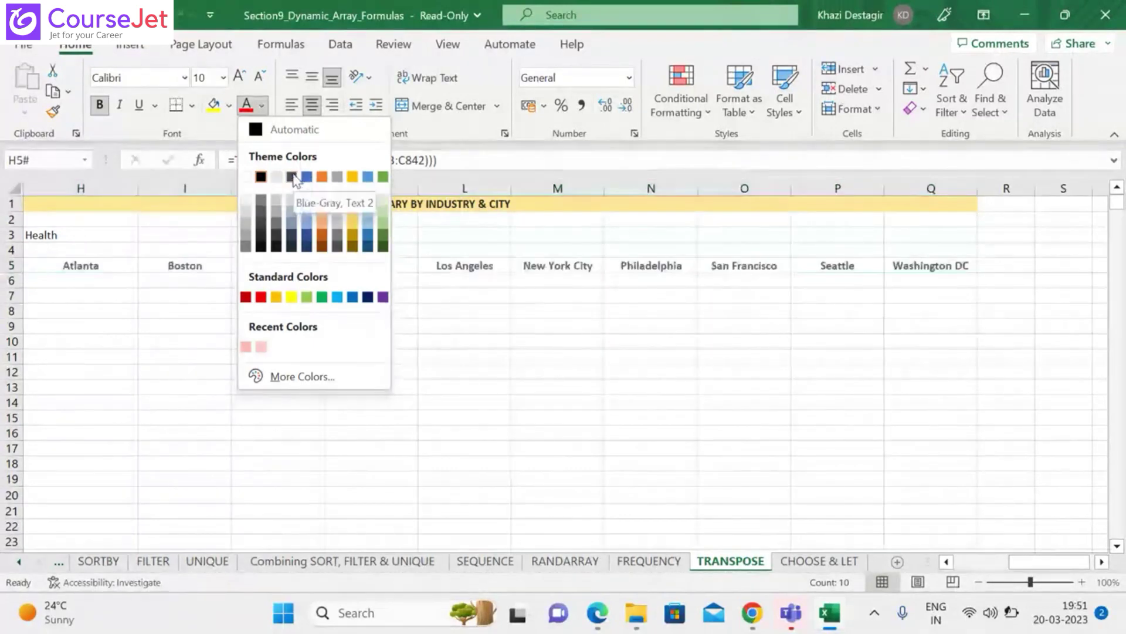
left_click(367, 297)
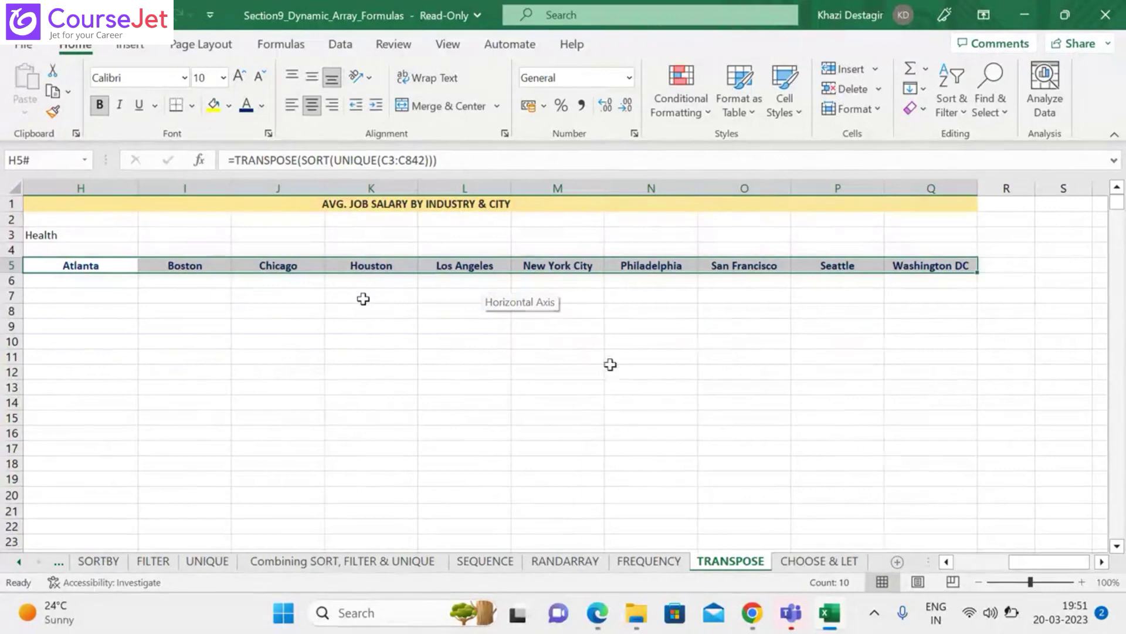
left_click_drag(1069, 561, 1043, 568)
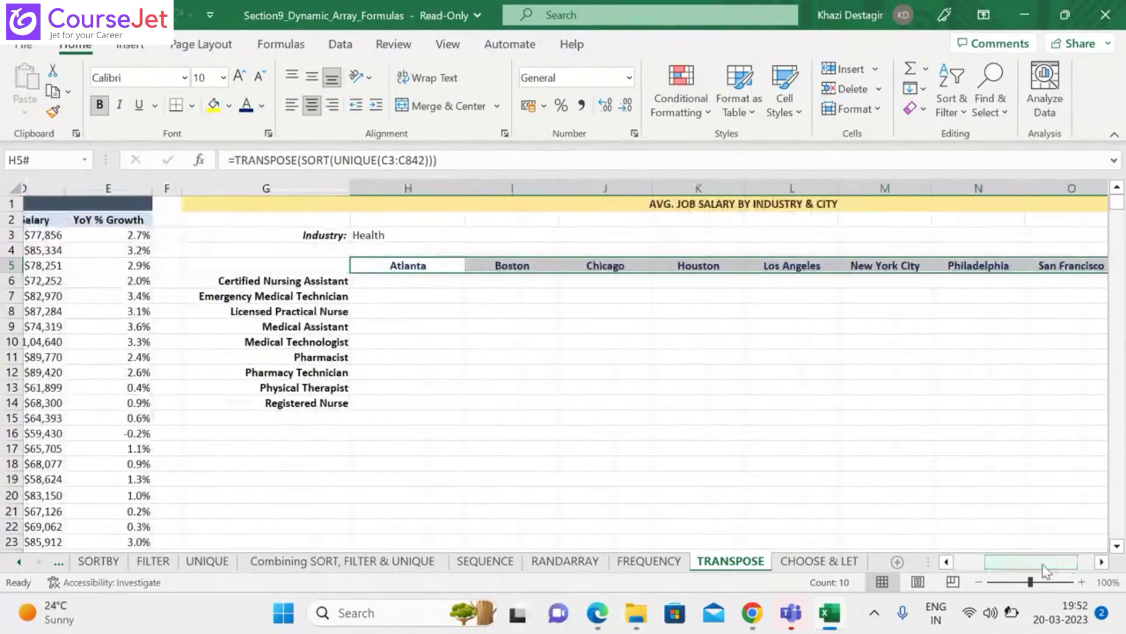
In H6, type =AVERAGE(IFS, correcting the mistyped letter
left_click(425, 281)
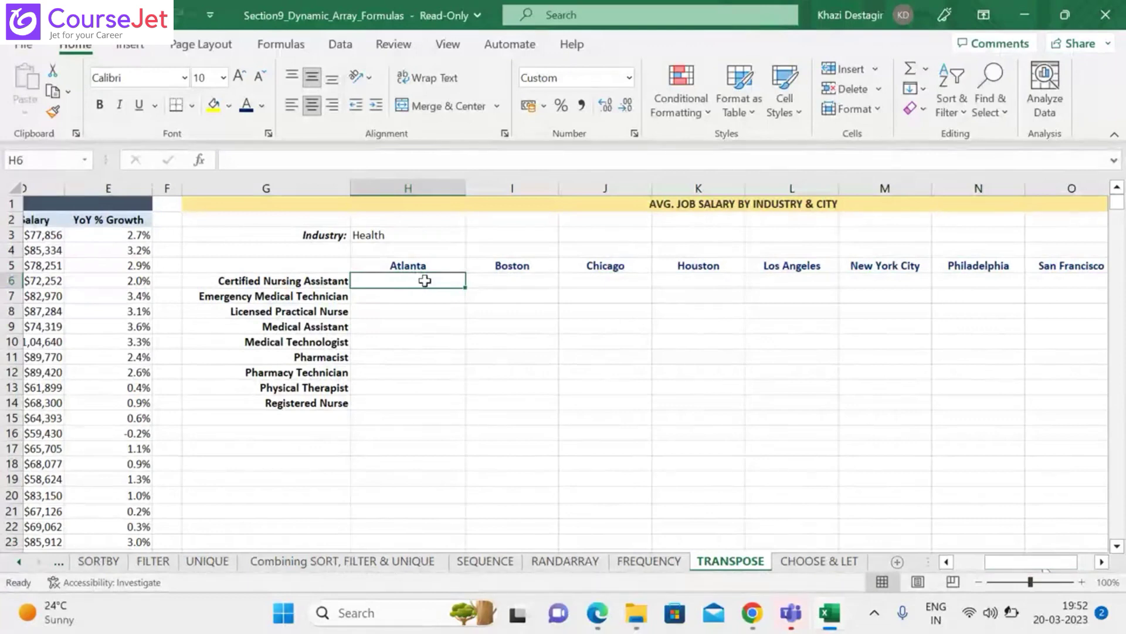
type("=AB")
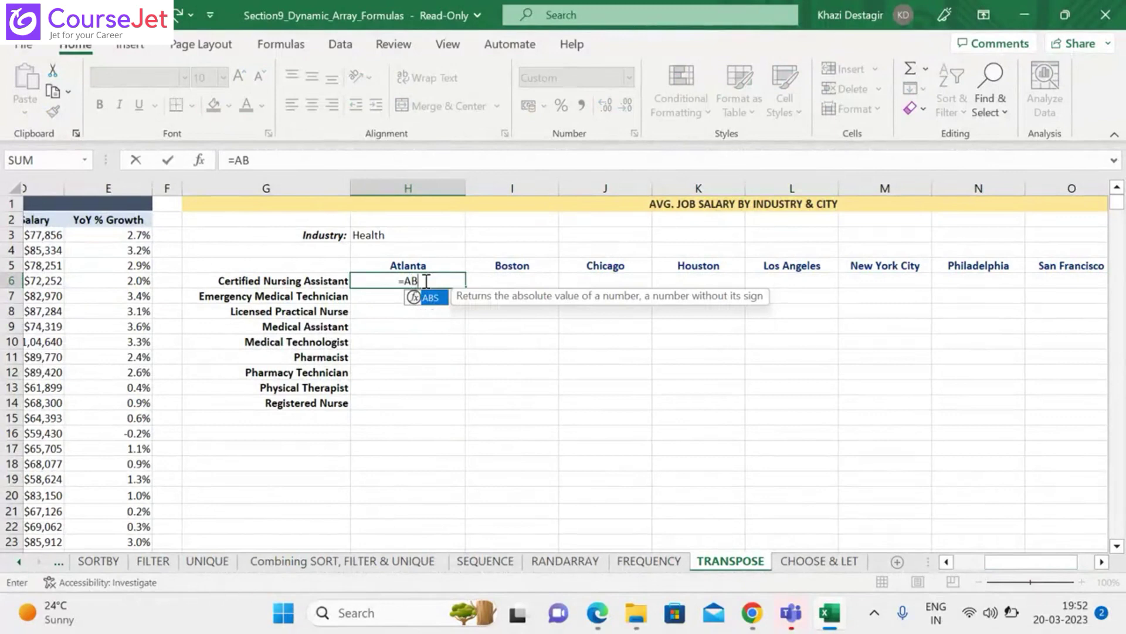
key("BackSpace")
type("VERAGE")
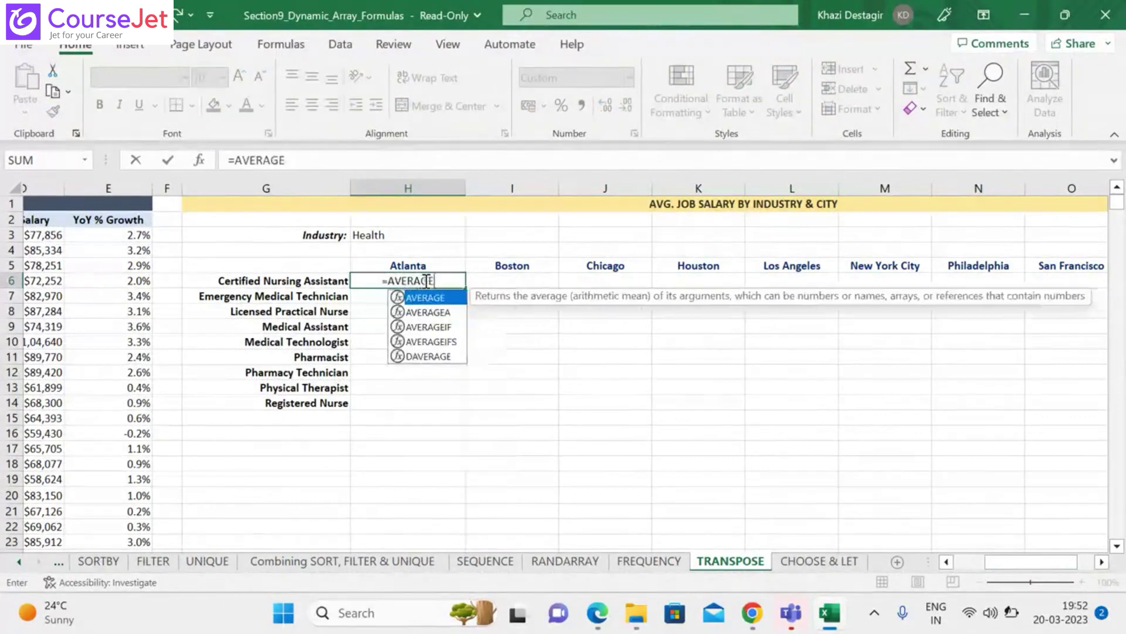
type("(I")
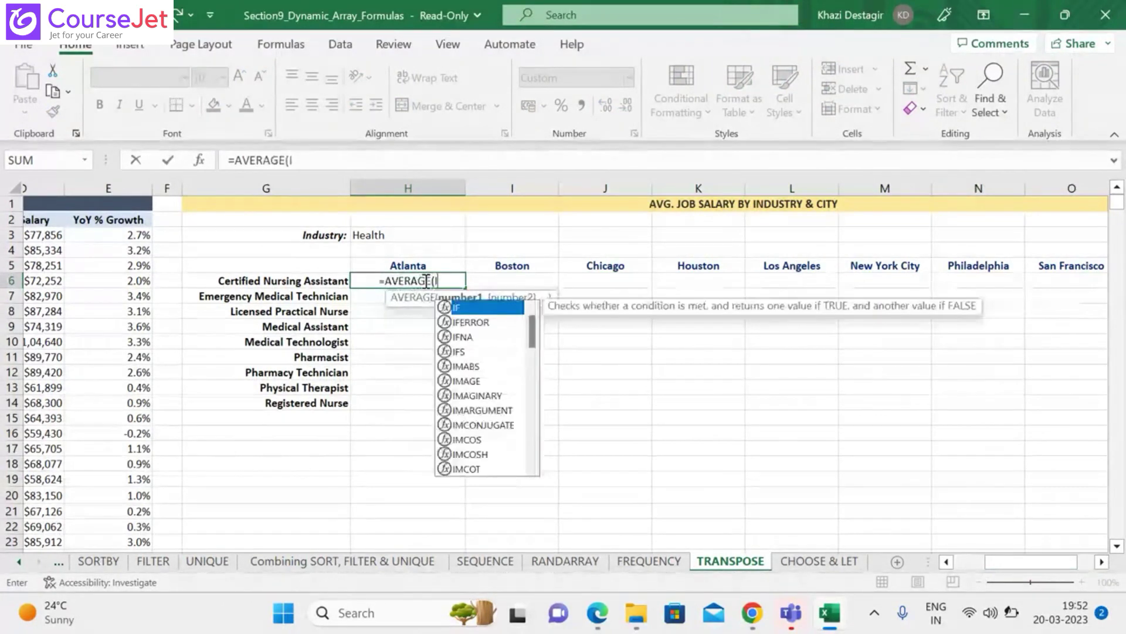
type("F")
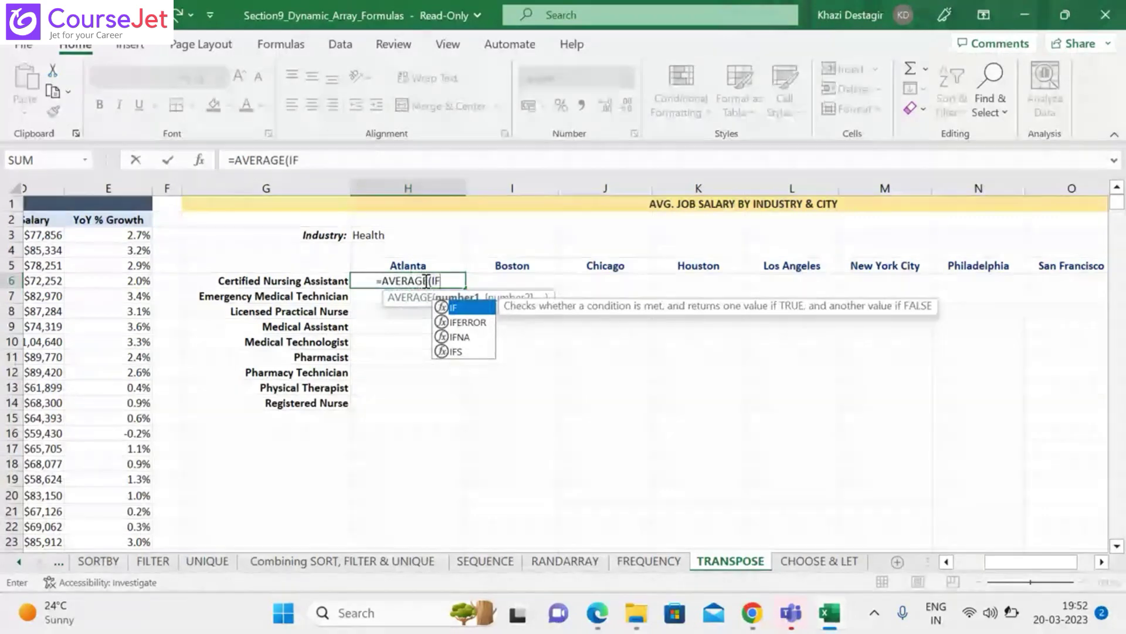
type("S")
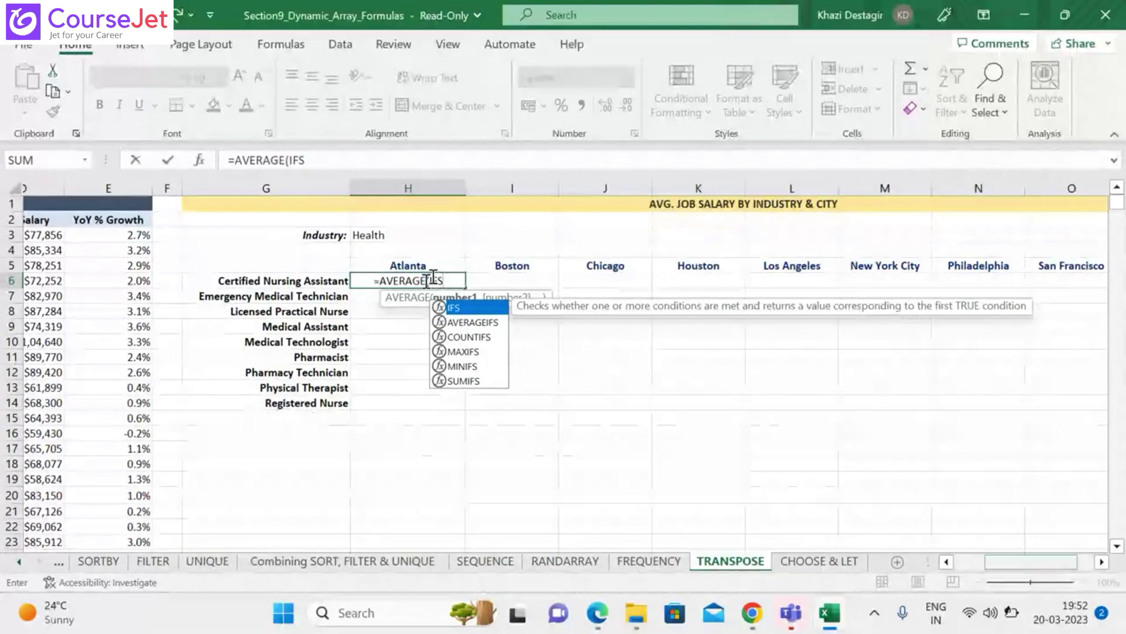
left_click_drag(1061, 565, 1021, 580)
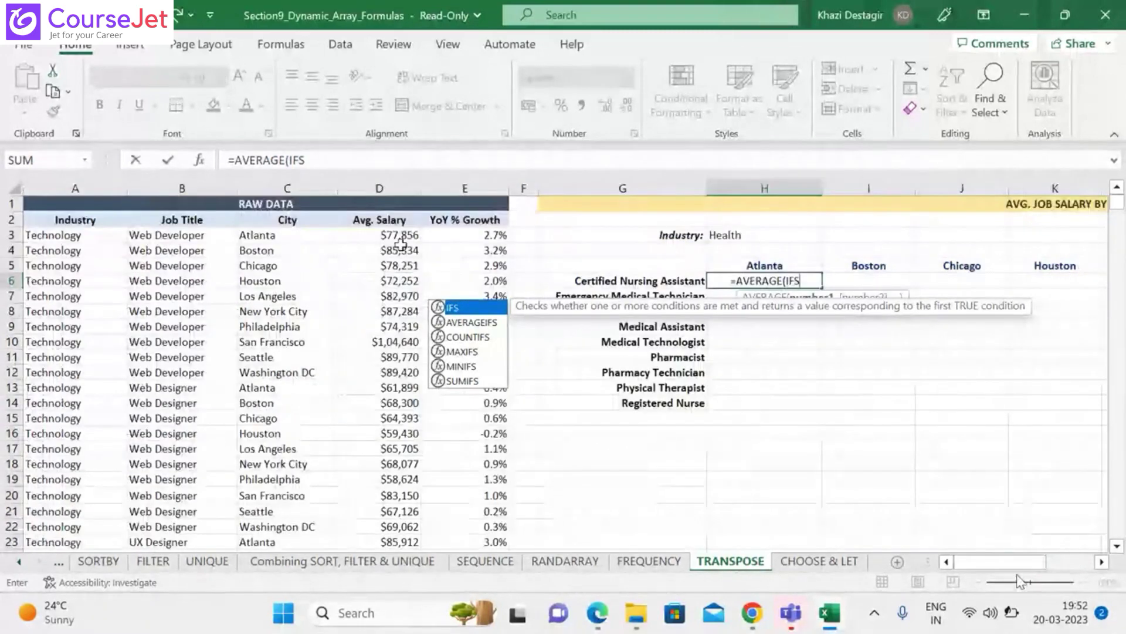
Add the Avg. Salary range D3:D842 inside IFS( in the H6 formula
left_click(401, 240)
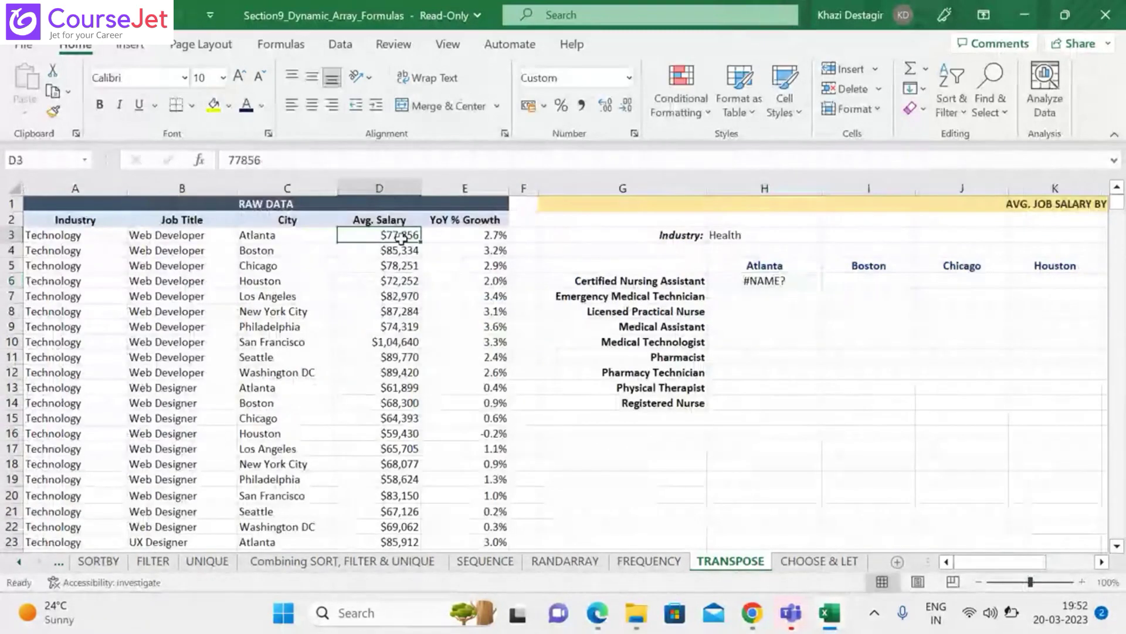
key("ctrl+shift+Down")
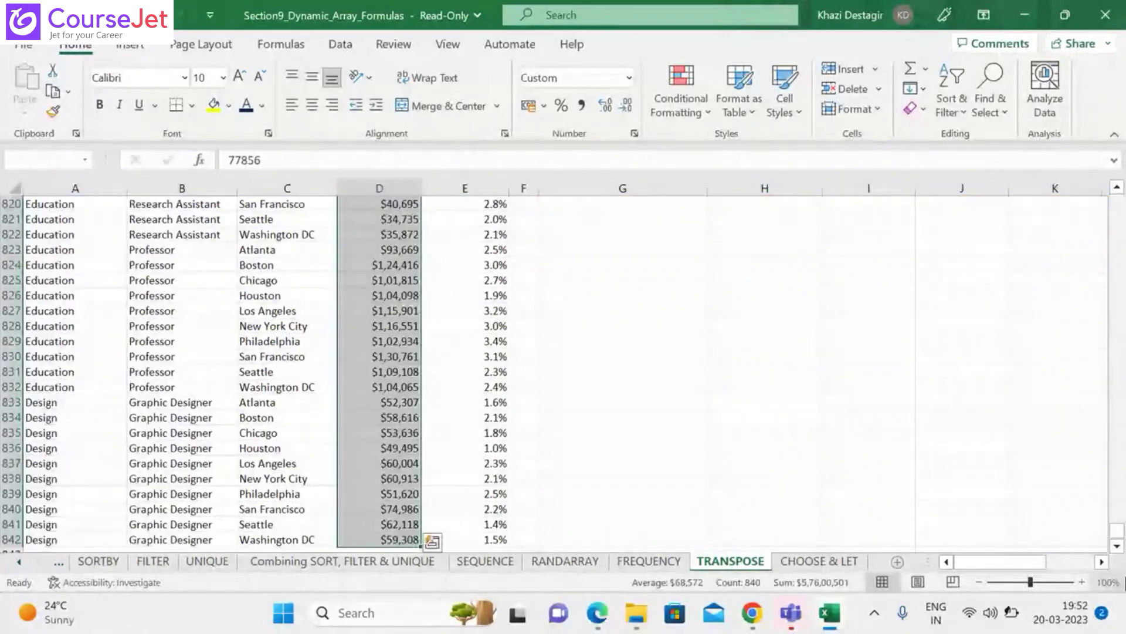
left_click_drag(1121, 528, 1121, 201)
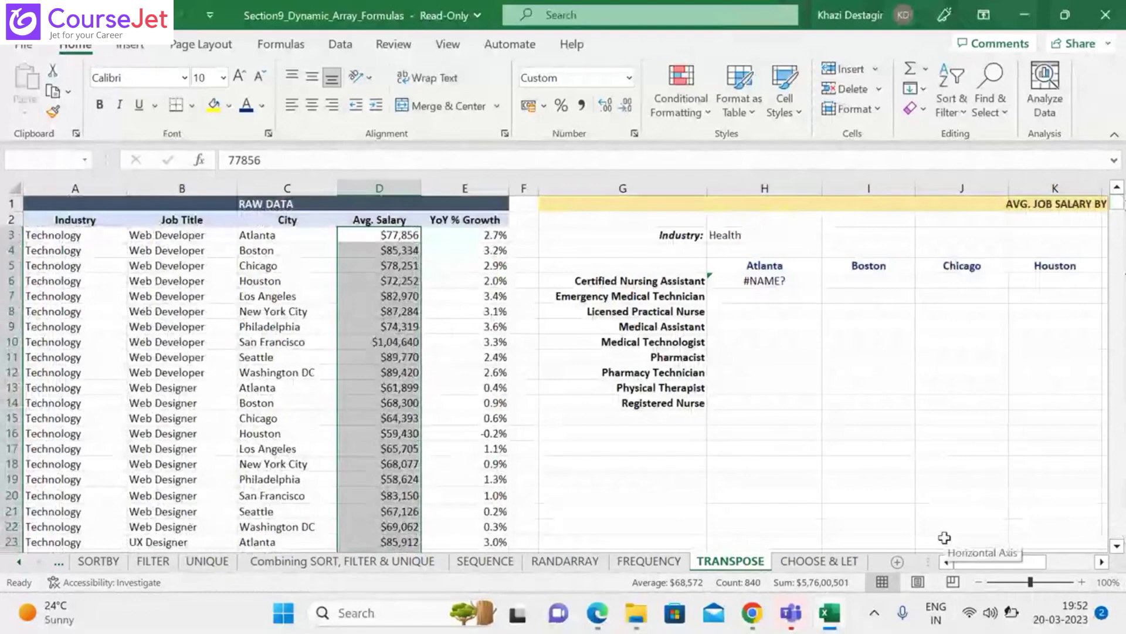
left_click(777, 281)
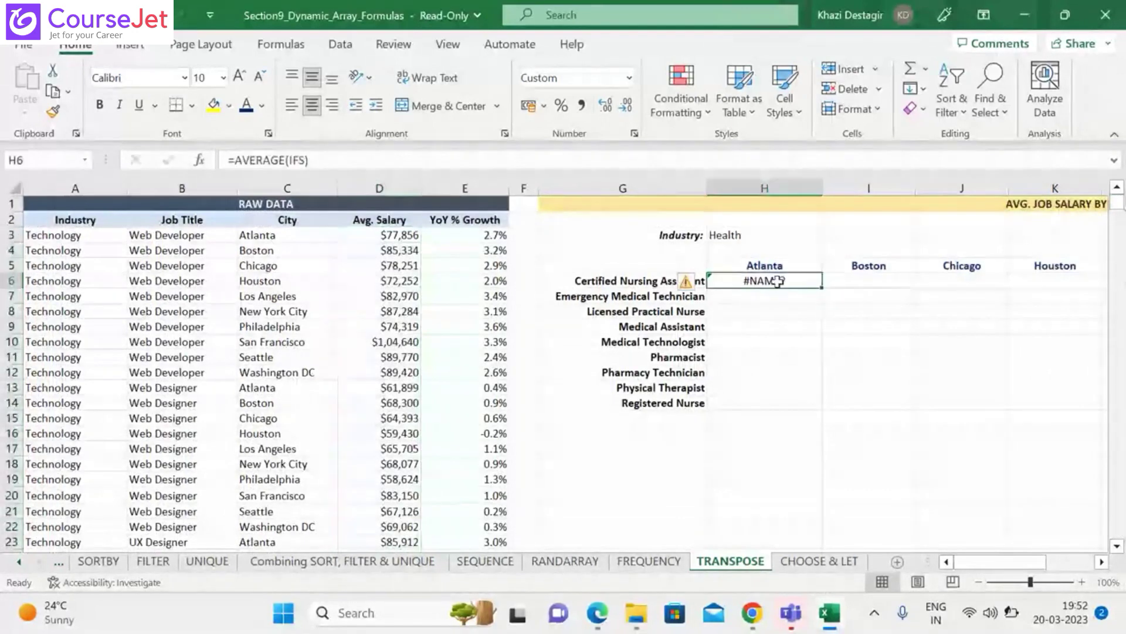
left_click(301, 161)
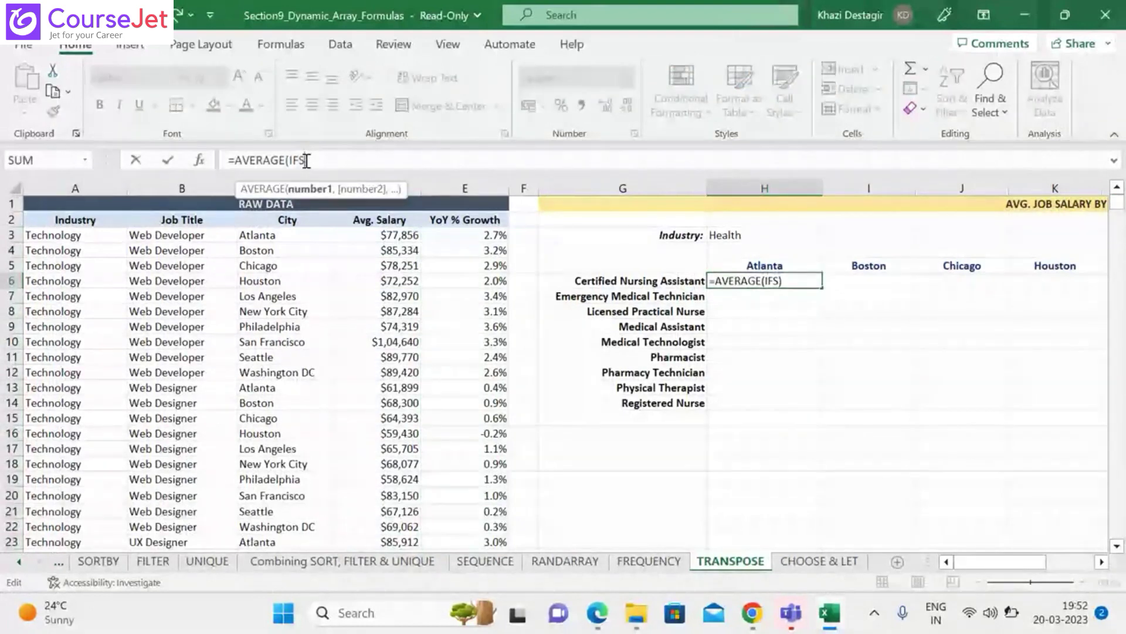
type("(")
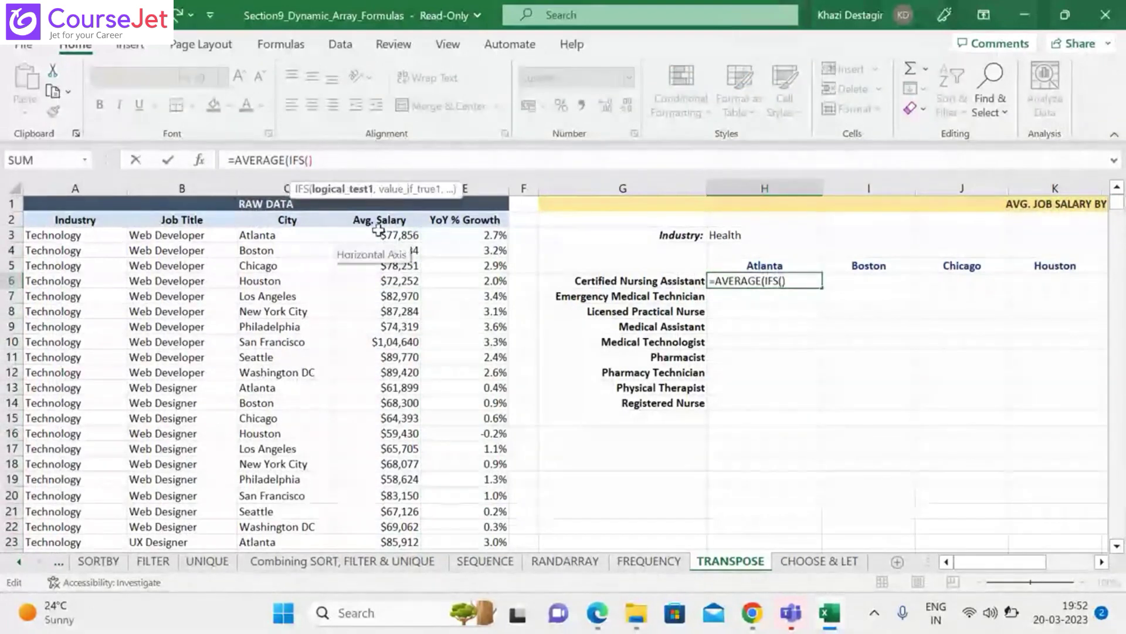
left_click(387, 237)
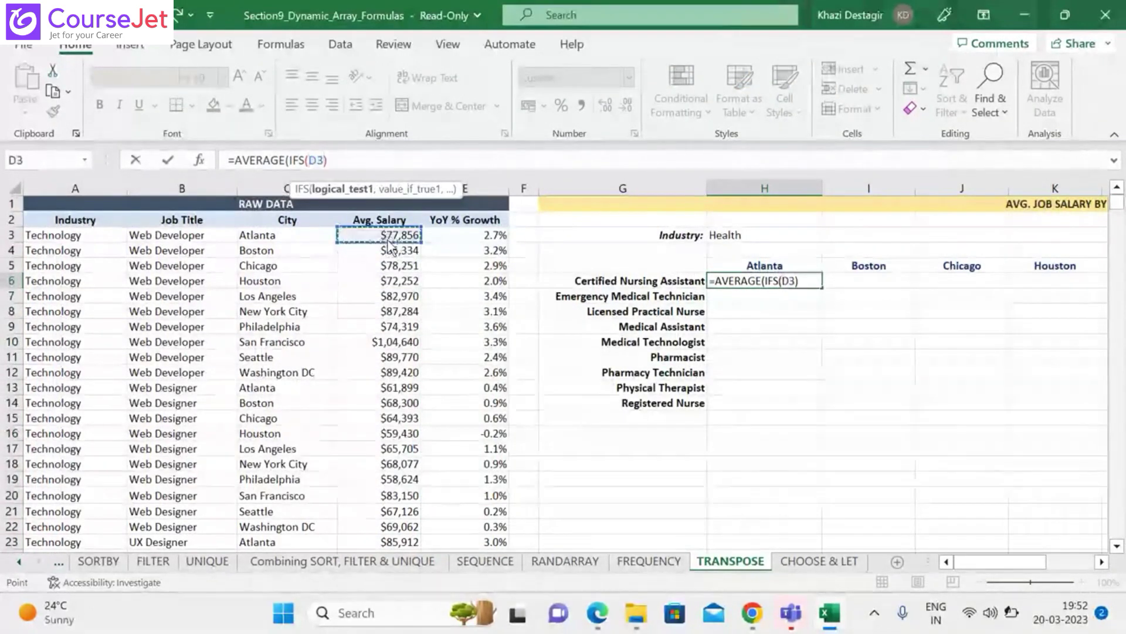
key("ctrl+shift+Down")
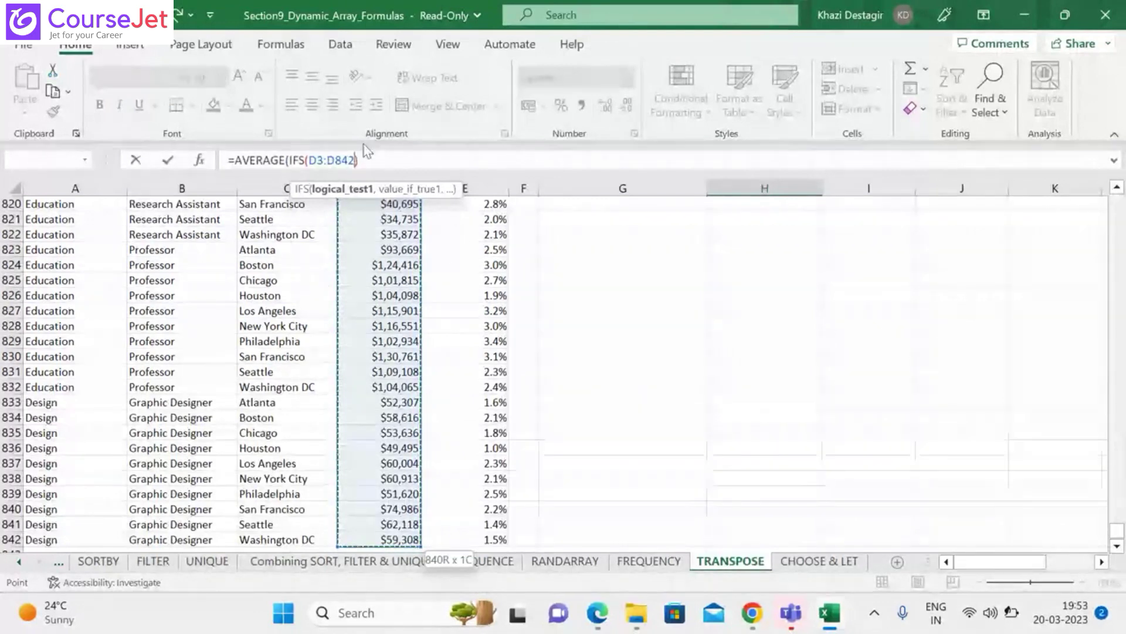
Append the Job Title range B3:B842, followed by a comma, to the H6 formula
type(",")
left_click_drag(1115, 535, 1119, 202)
left_click(68, 238)
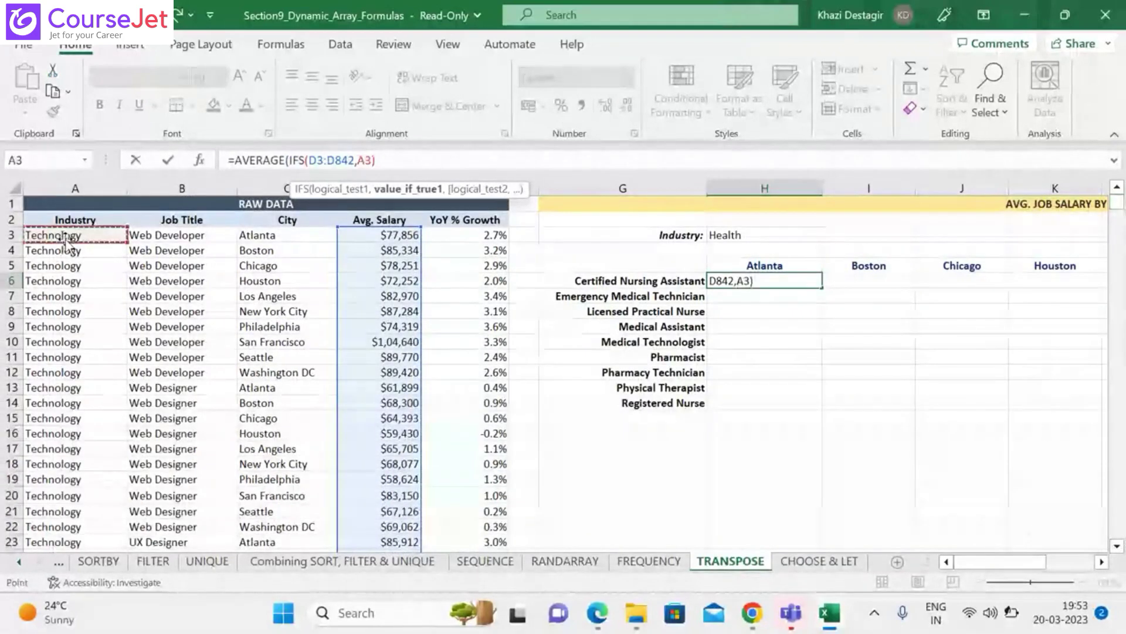
left_click(166, 238)
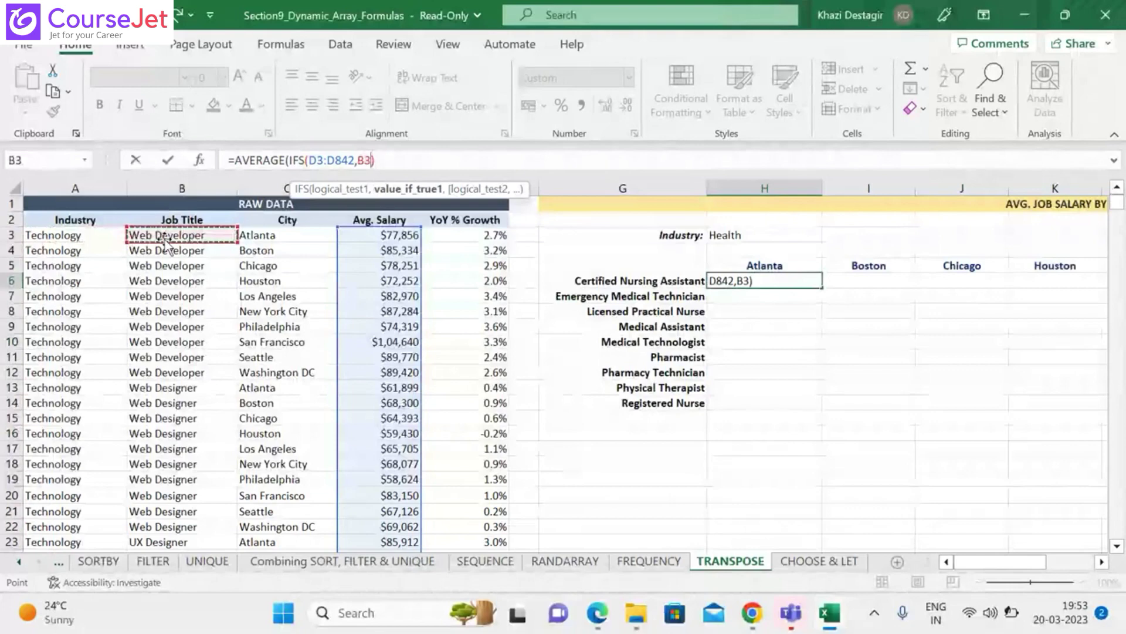
key("ctrl+shift+Down")
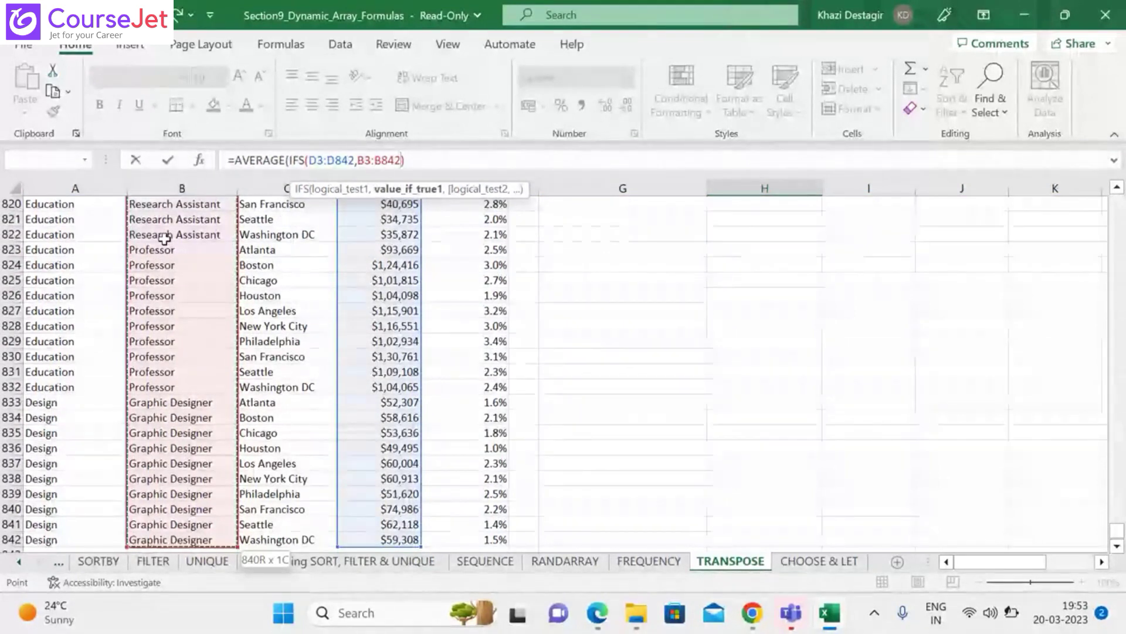
type(",")
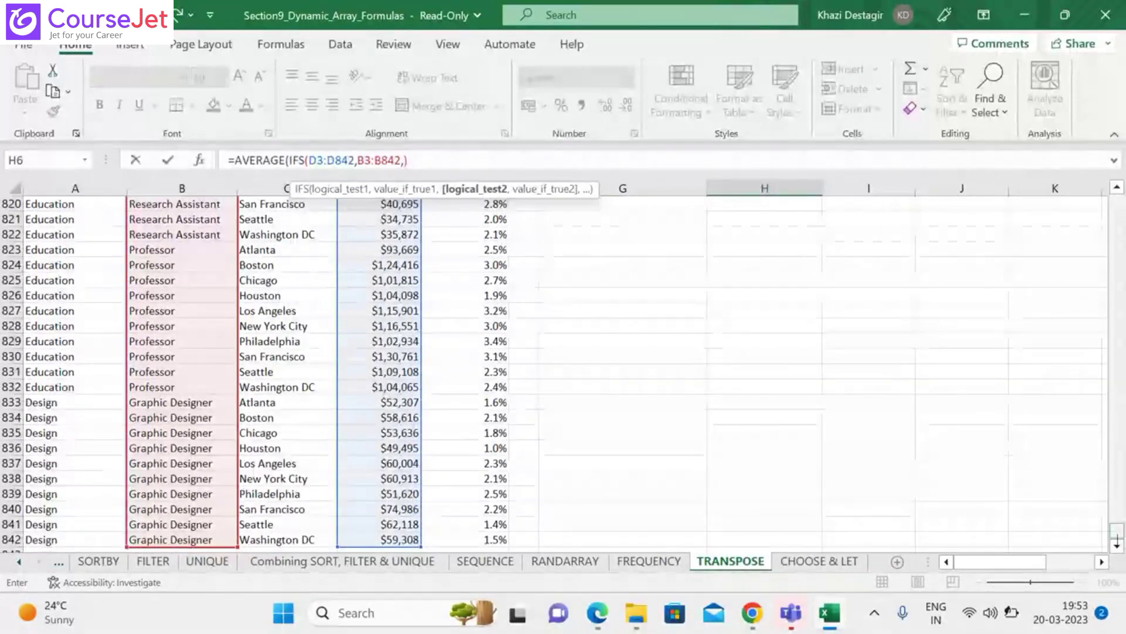
Reference the spilled job-title list G6# as the job criterion, followed by a comma
left_click_drag(1117, 531, 1122, 201)
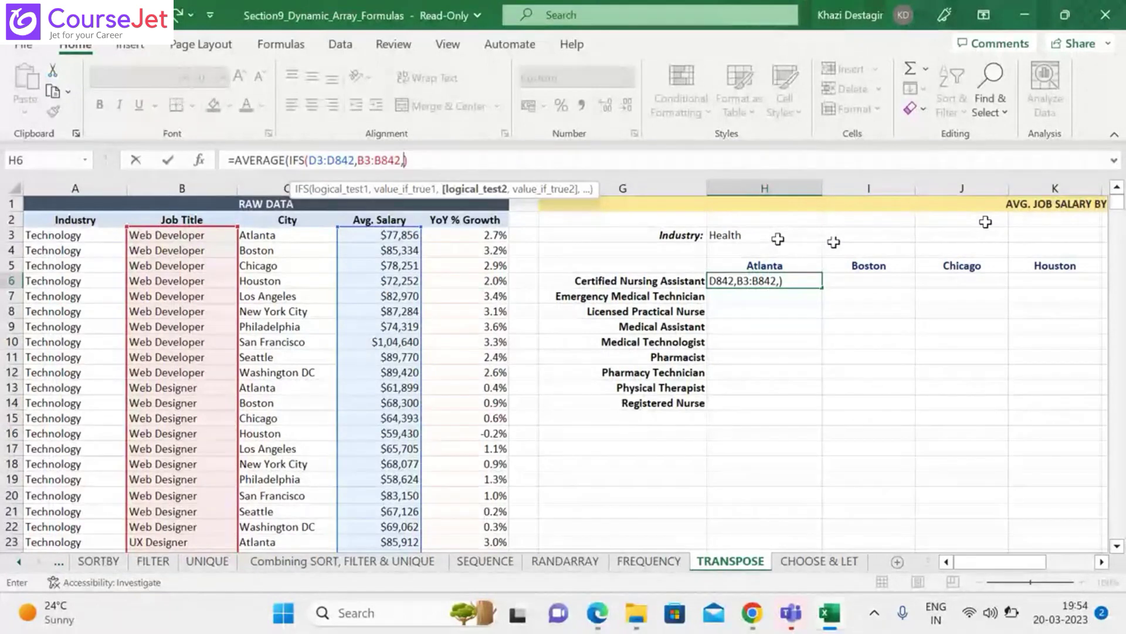
left_click(653, 281)
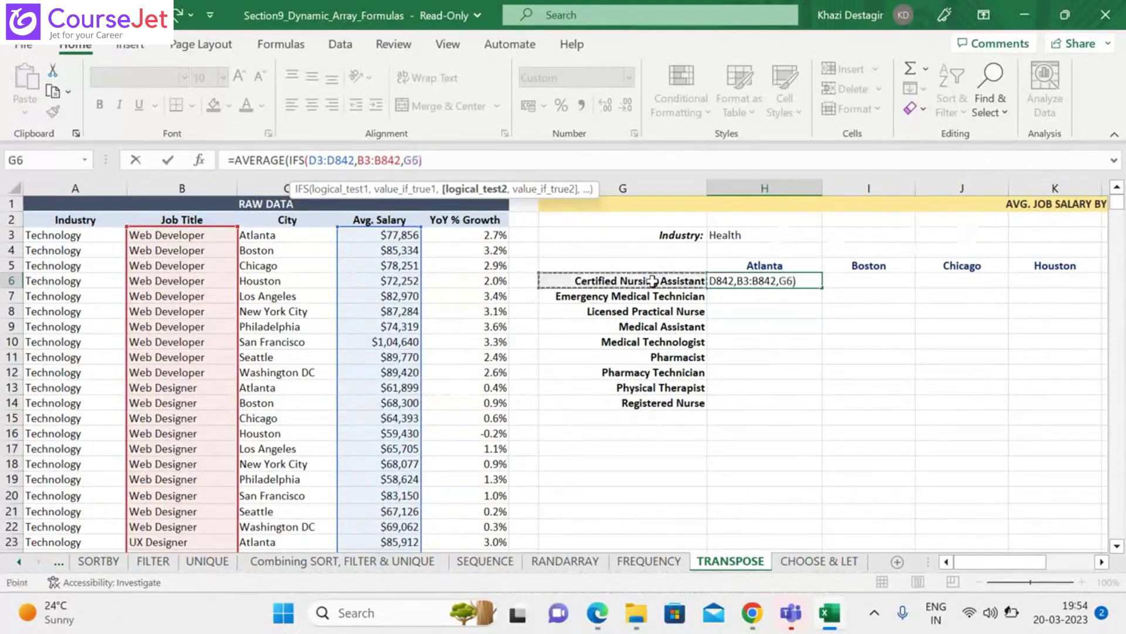
type("#")
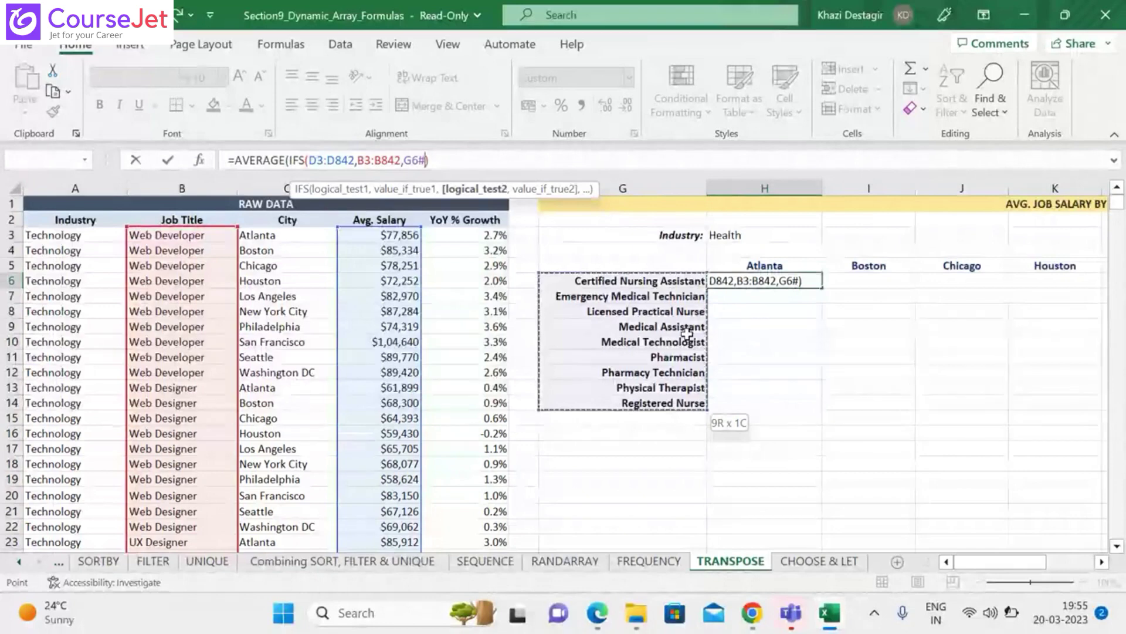
type(",")
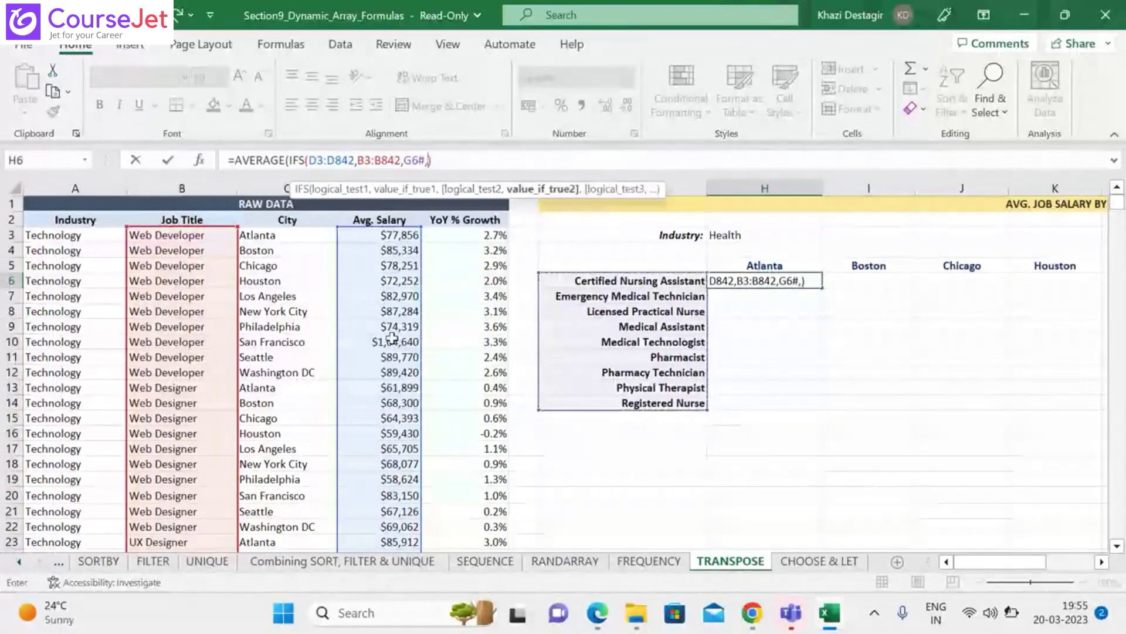
Add the City range C3:C842 and the Atlanta header H5, replacing a stray H3 reference
left_click(275, 237)
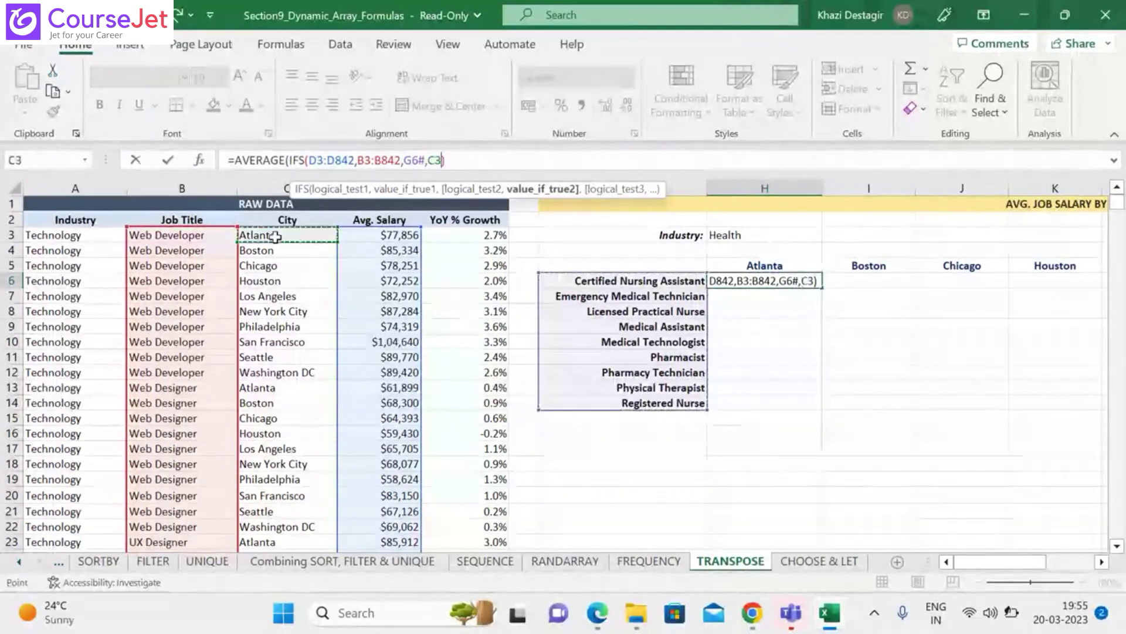
key("ctrl+shift+Down")
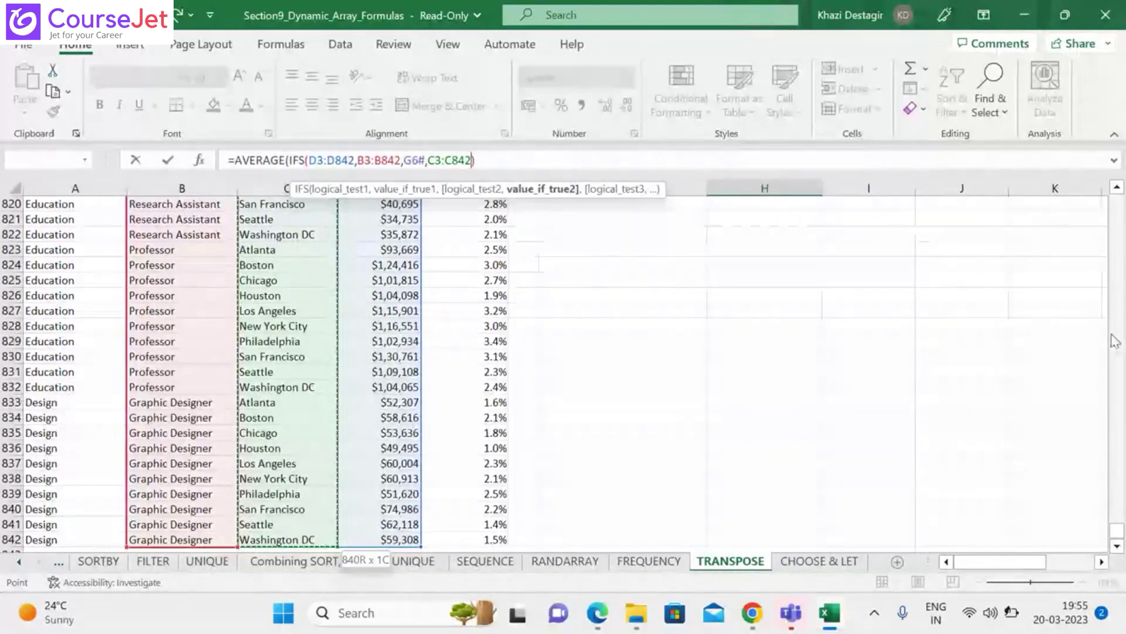
left_click_drag(1121, 531, 1118, 190)
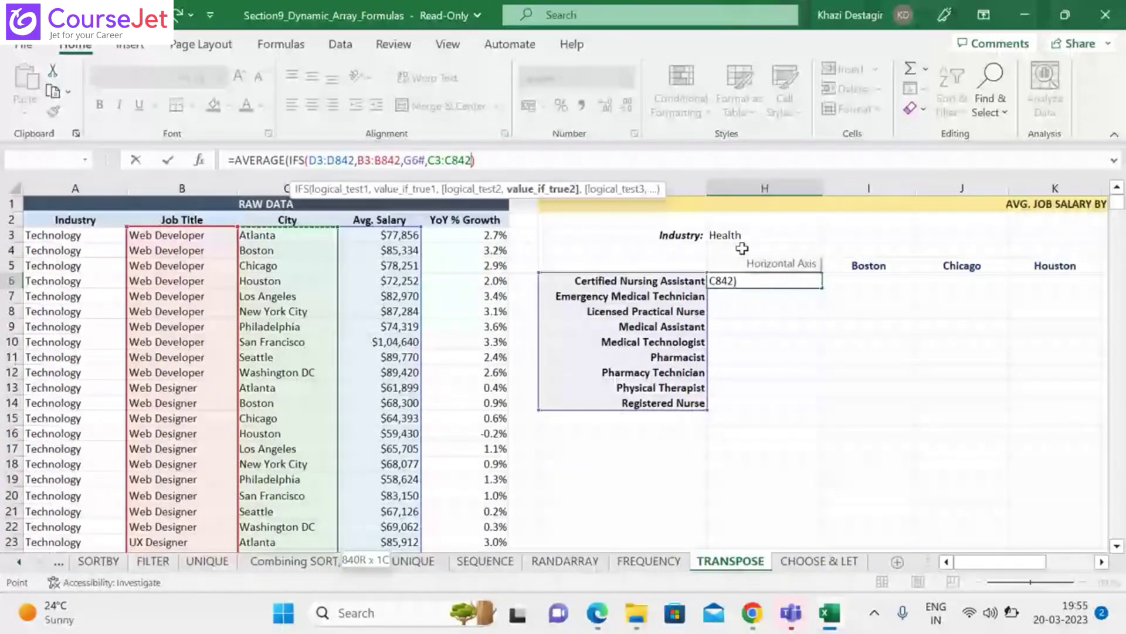
type(",")
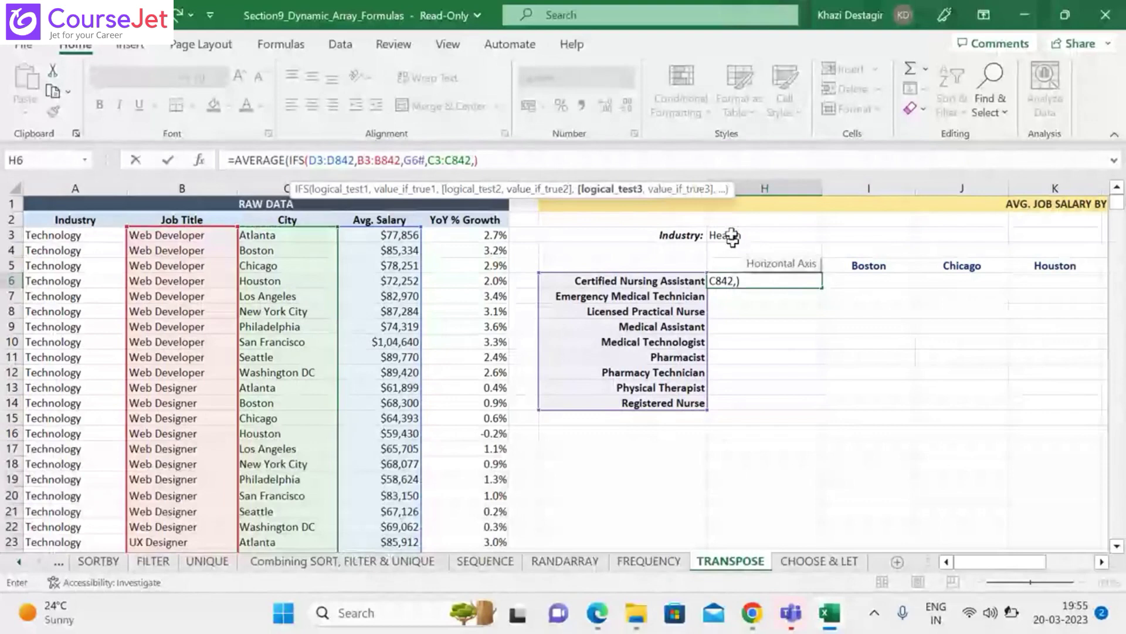
left_click(731, 235)
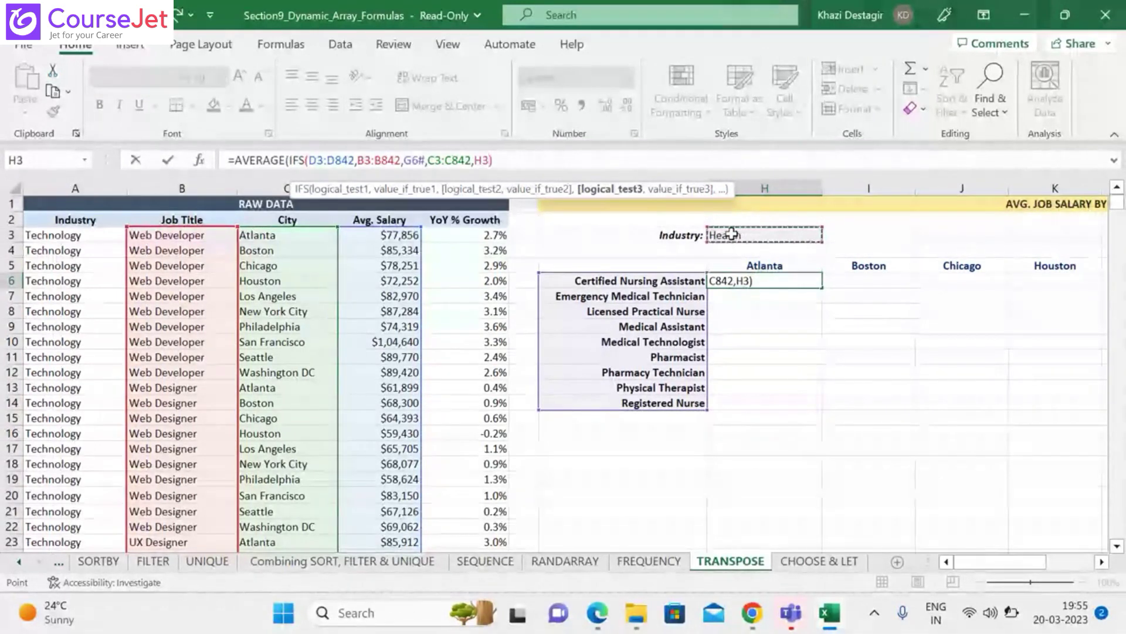
key("BackSpace")
key("BackSpace")
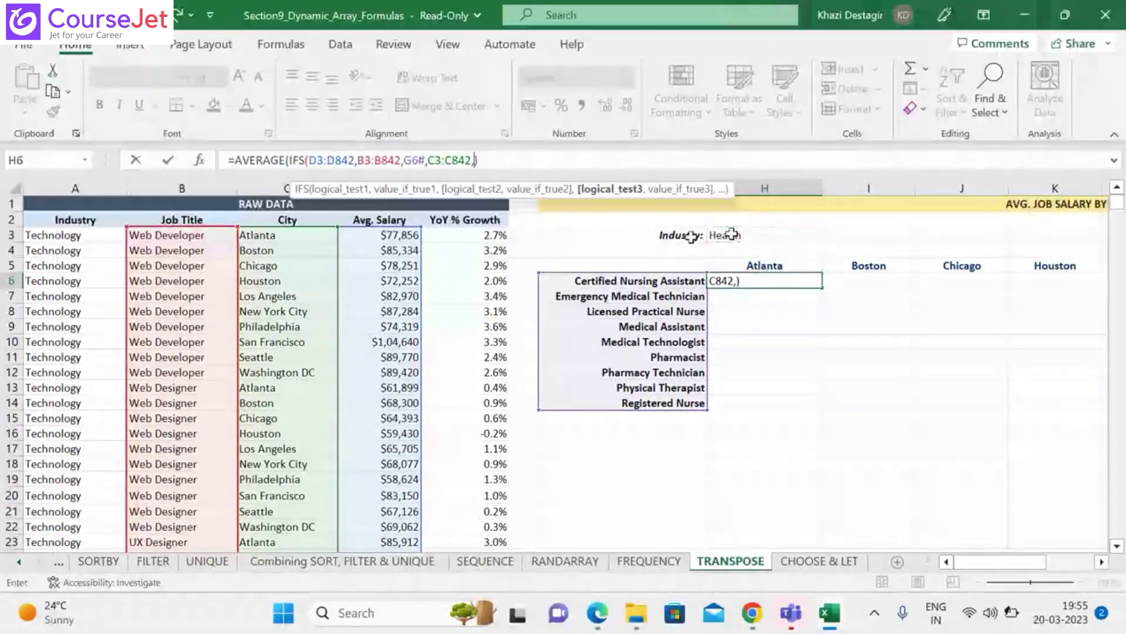
left_click(744, 265)
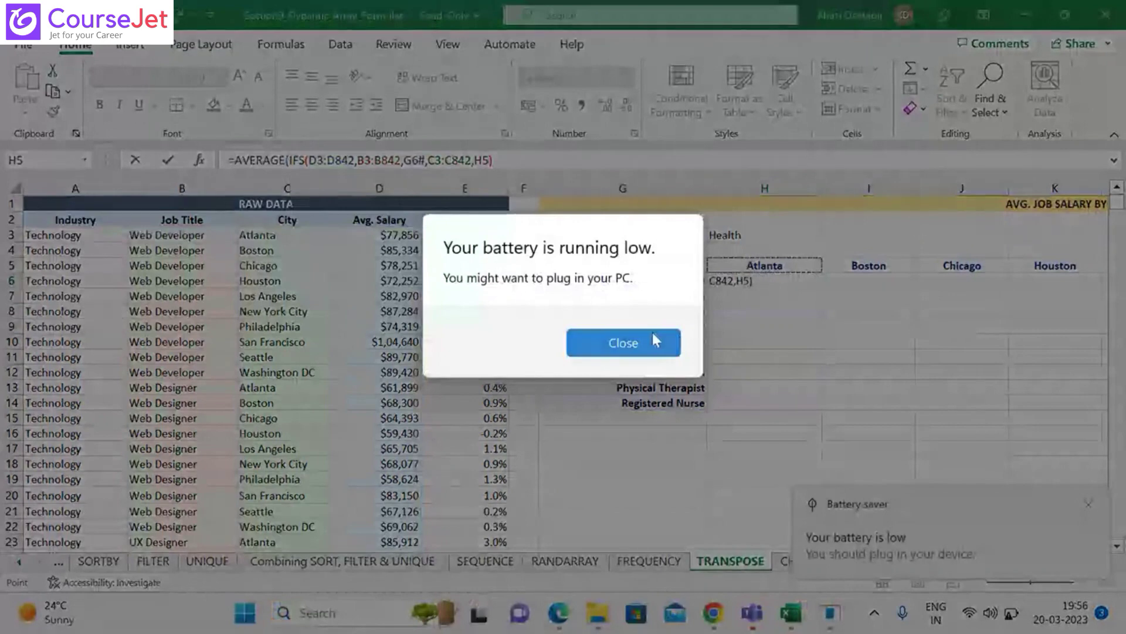
Finish H6 with H5# and closing parentheses; entering it gives a too-few-arguments error
left_click(655, 339)
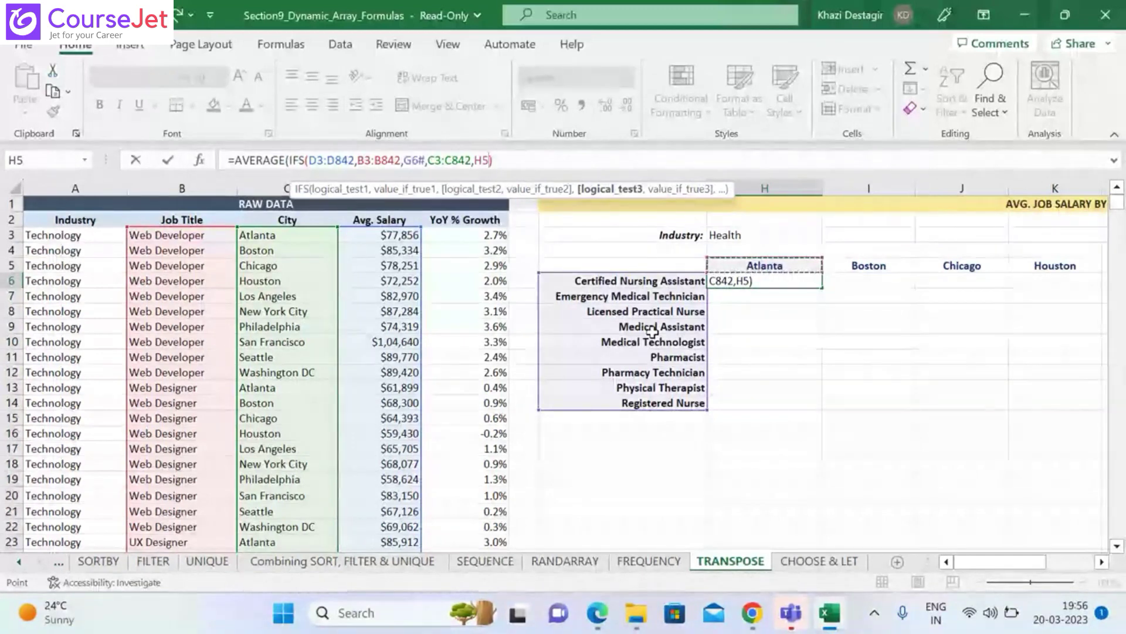
type("#")
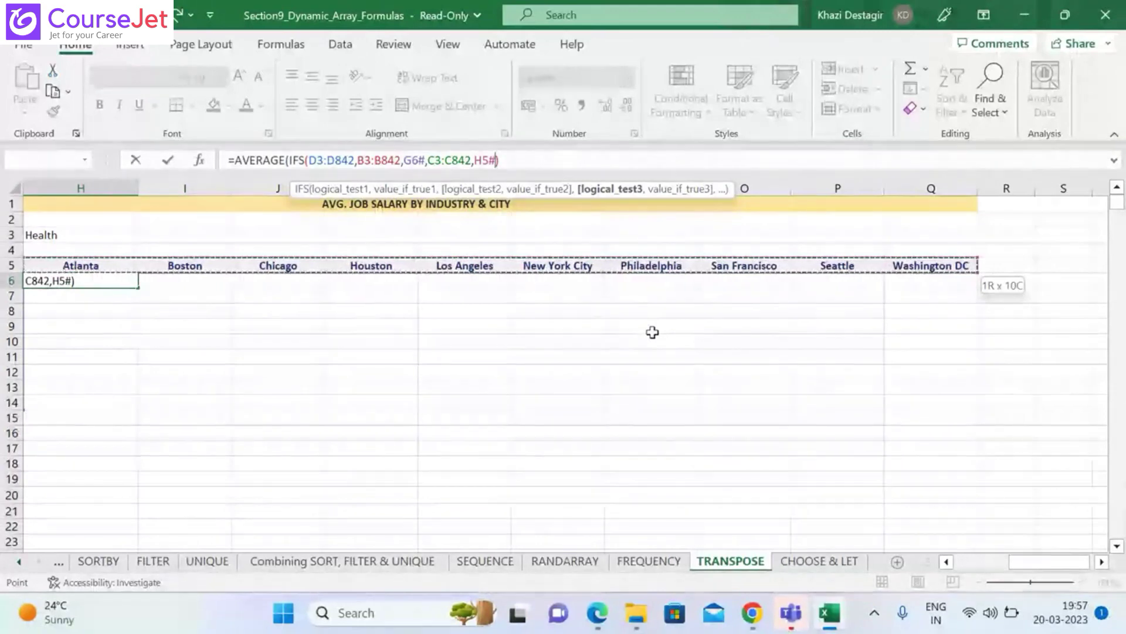
type(")")
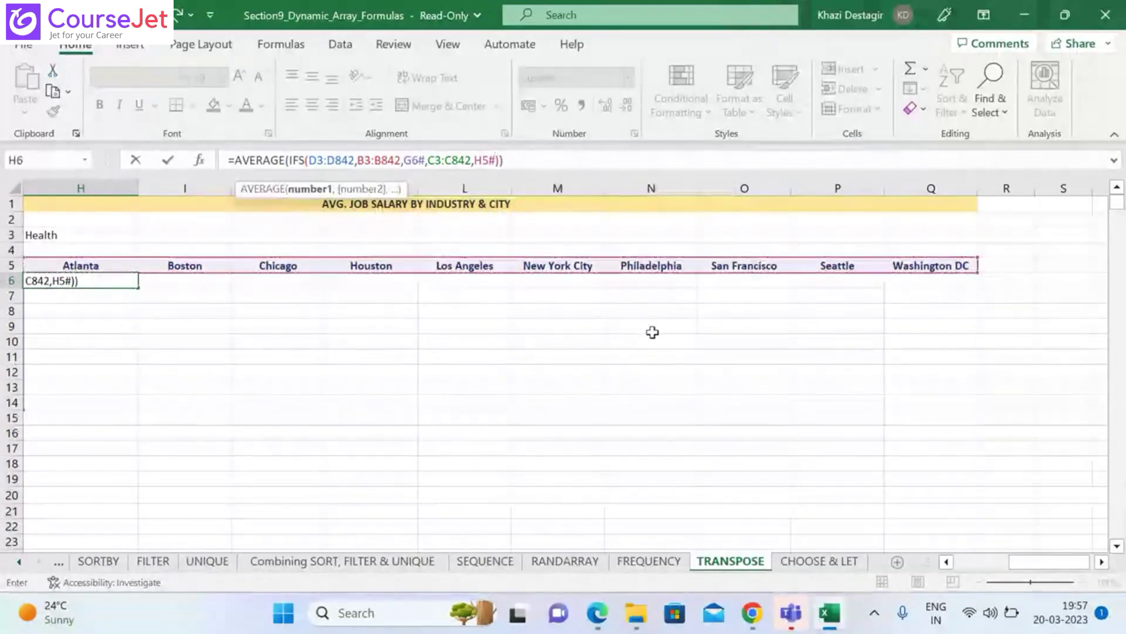
key("Return")
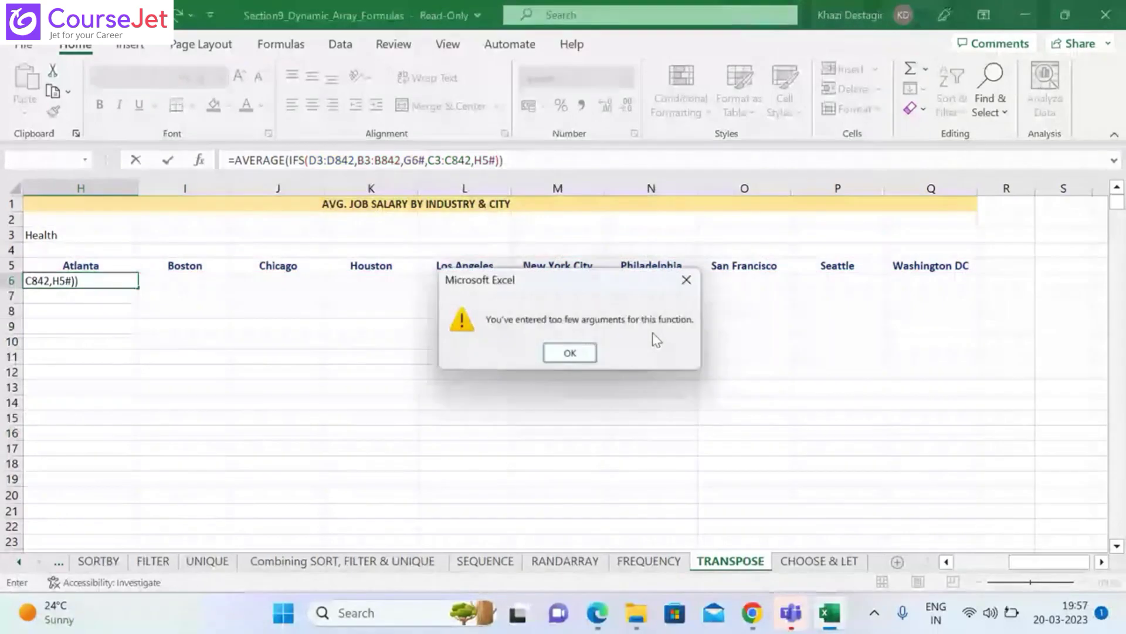
left_click(578, 355)
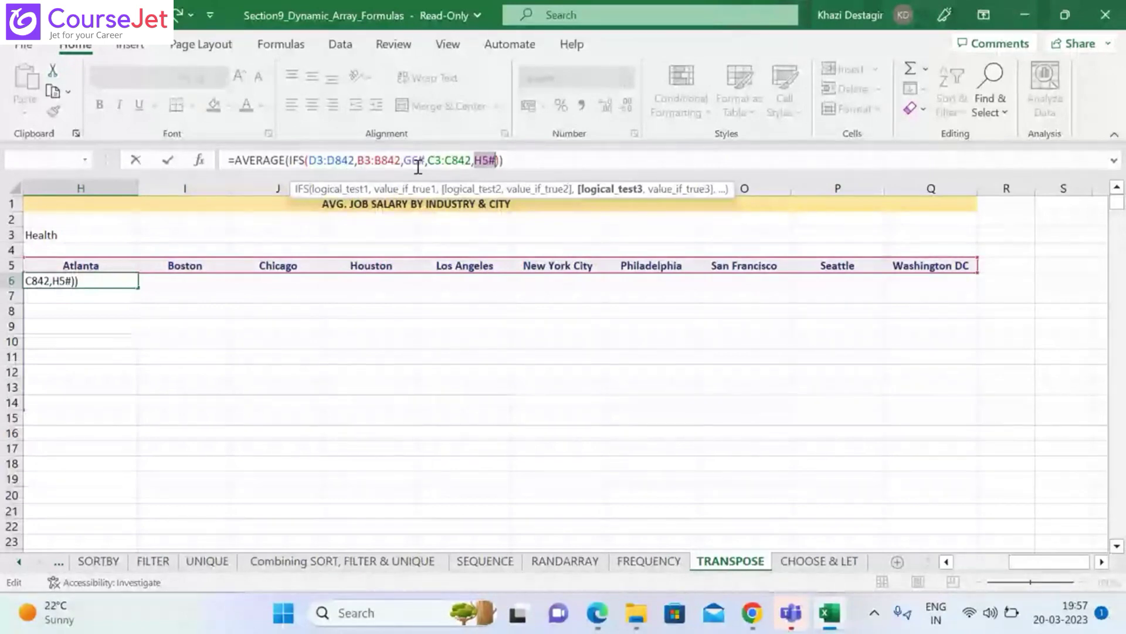
Correct H6 to =AVERAGEIFS(D3:D842,B3:B842,G6#,C3:C842,H5#) and enter it
left_click(292, 160)
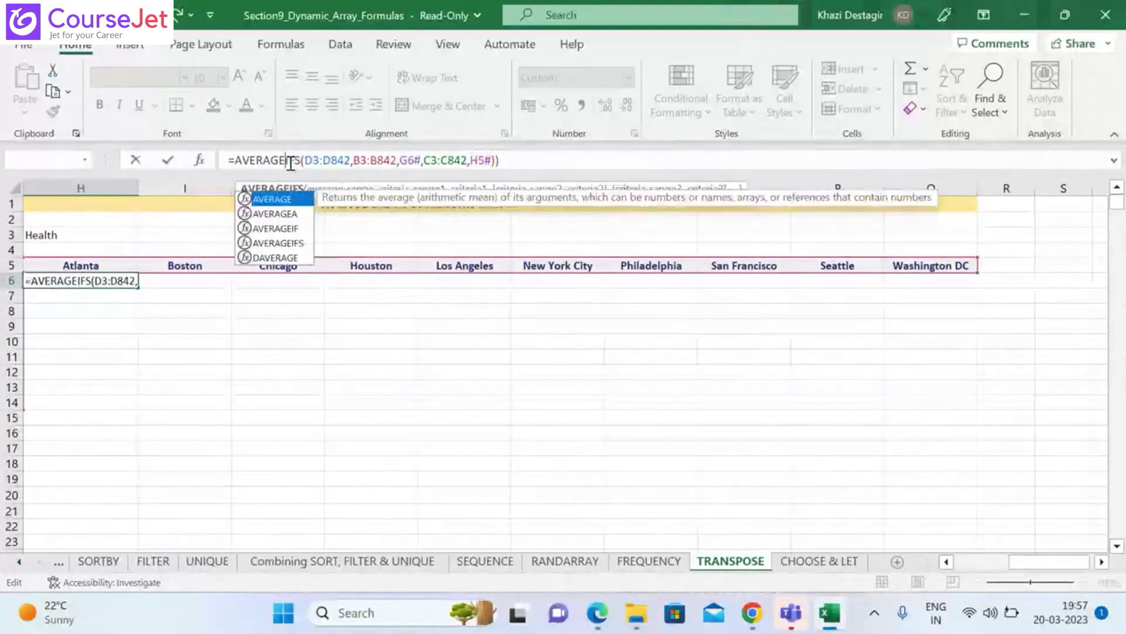
left_click(543, 160)
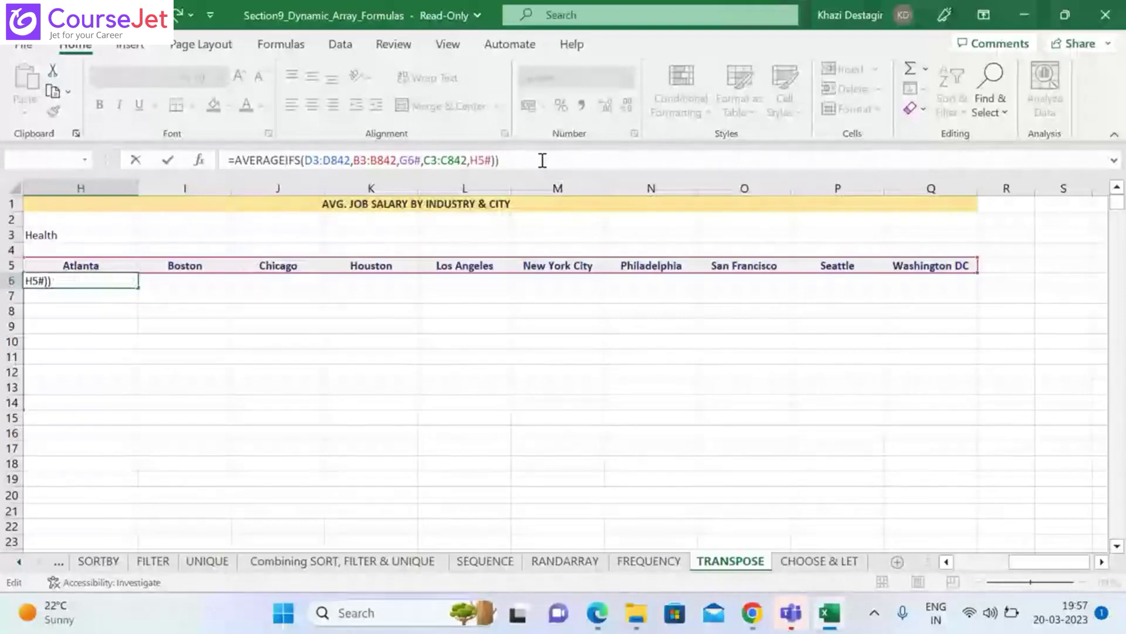
key("BackSpace")
key("Return")
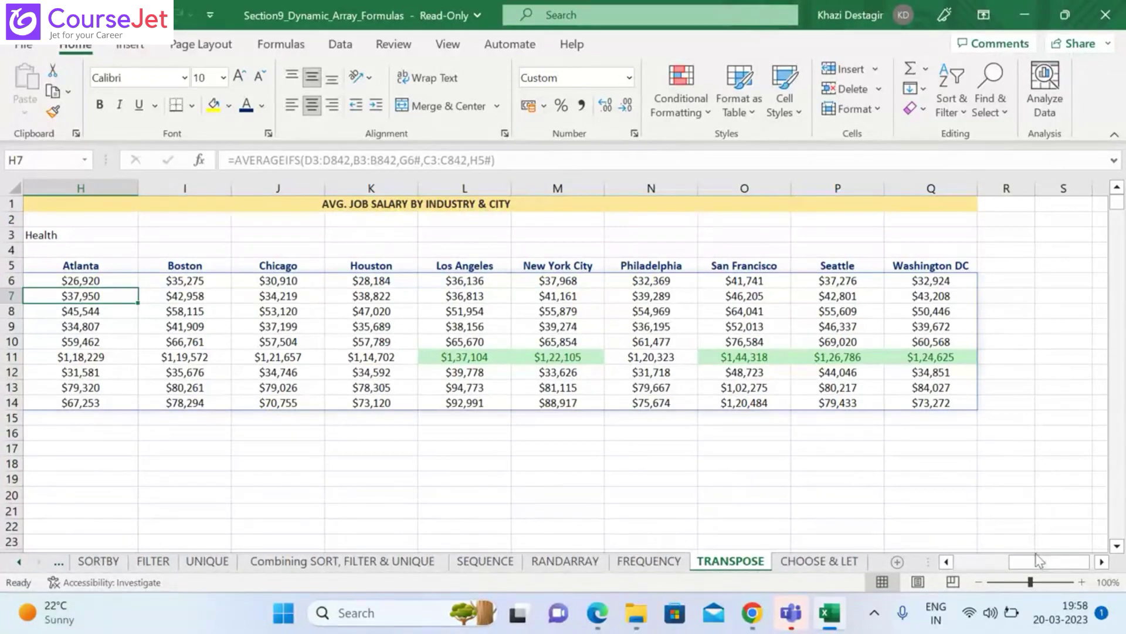
Select the salary grid H5:Q14, from the city headers down to row 14
left_click_drag(1037, 562, 1027, 562)
left_click(139, 264)
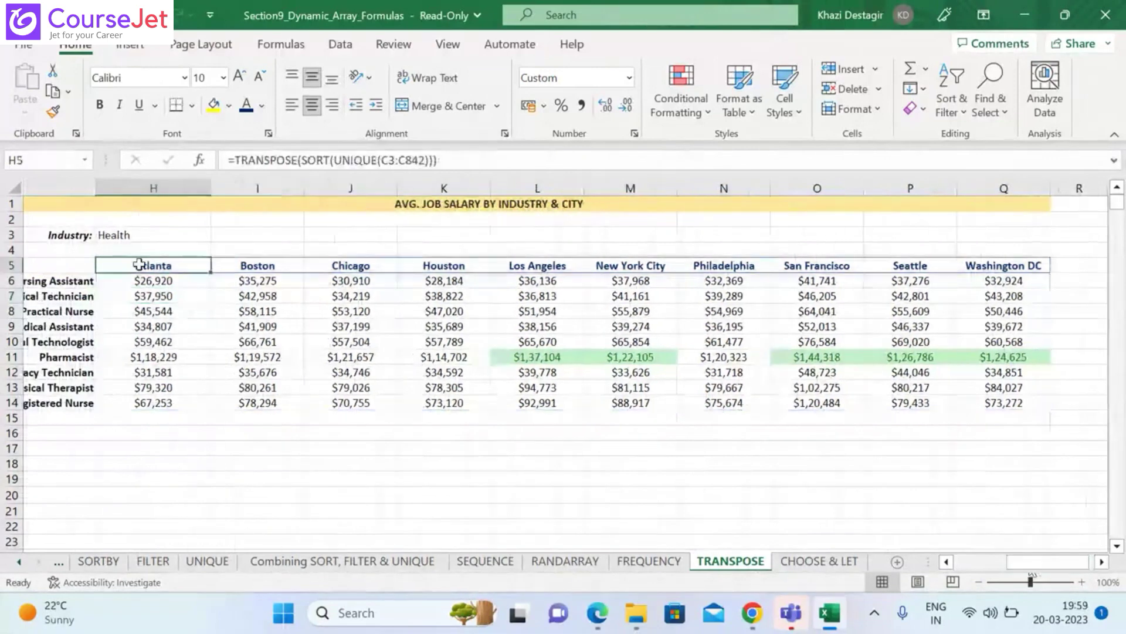
key("ctrl+shift+Right")
key("ctrl+shift+Down")
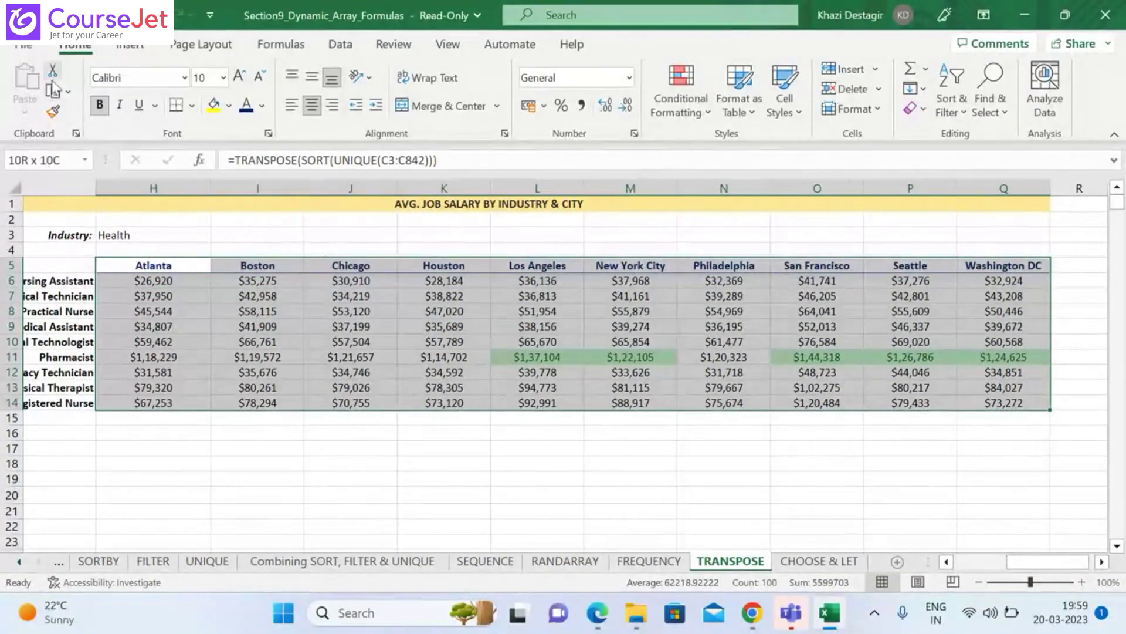
Add a Top 10 Items rule set to 5 with Green Fill with Dark Green Text to the salaries
left_click(677, 105)
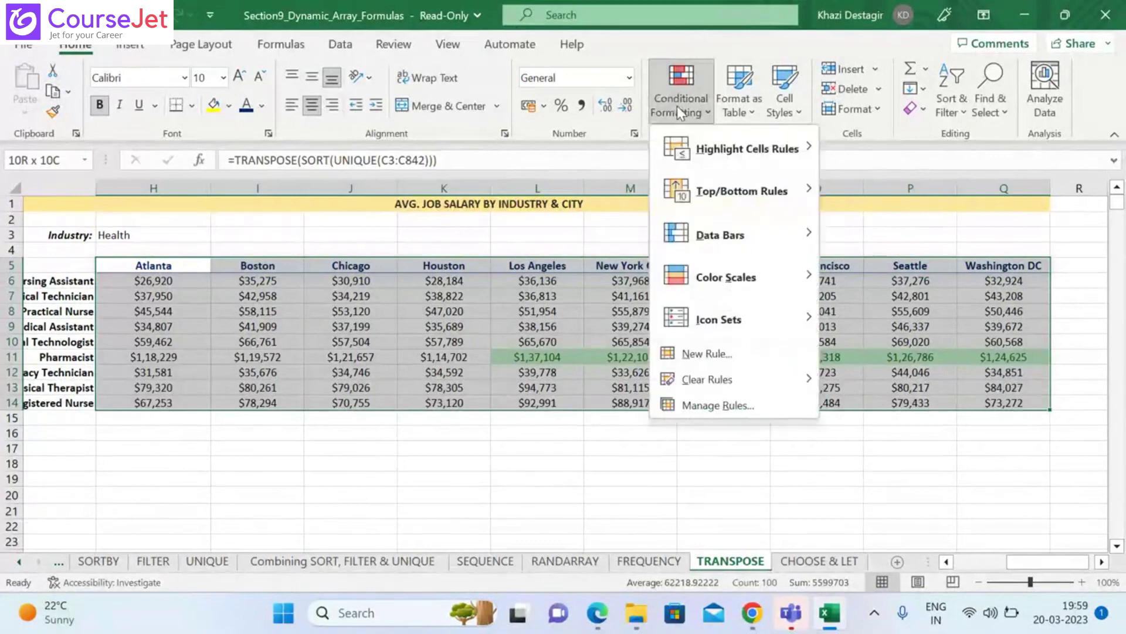
mouse_move(704, 206)
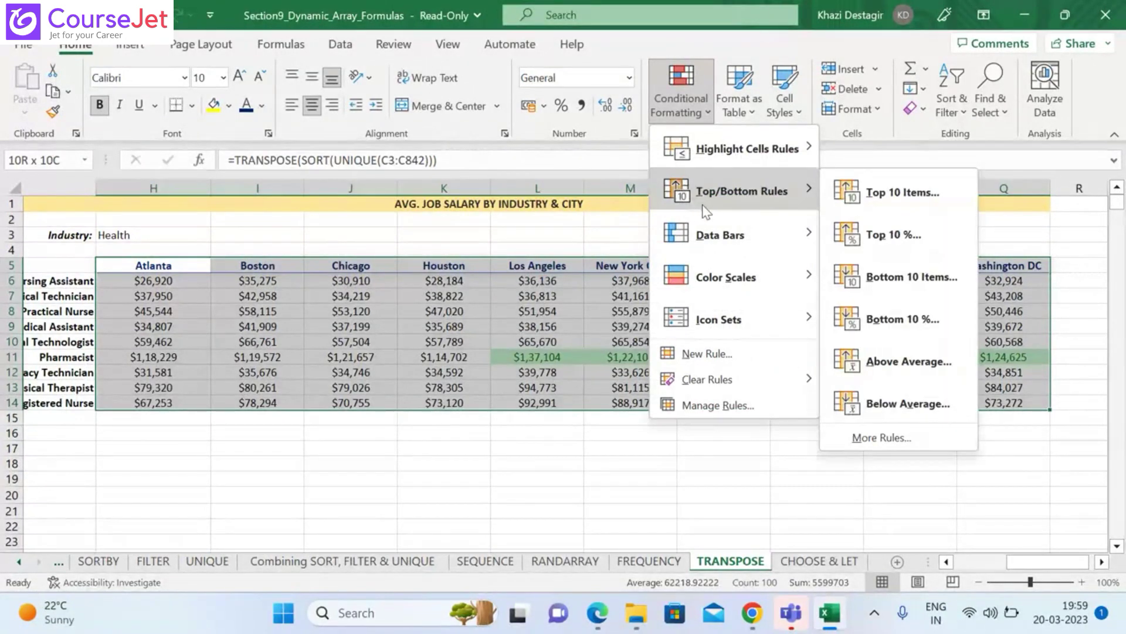
left_click(881, 192)
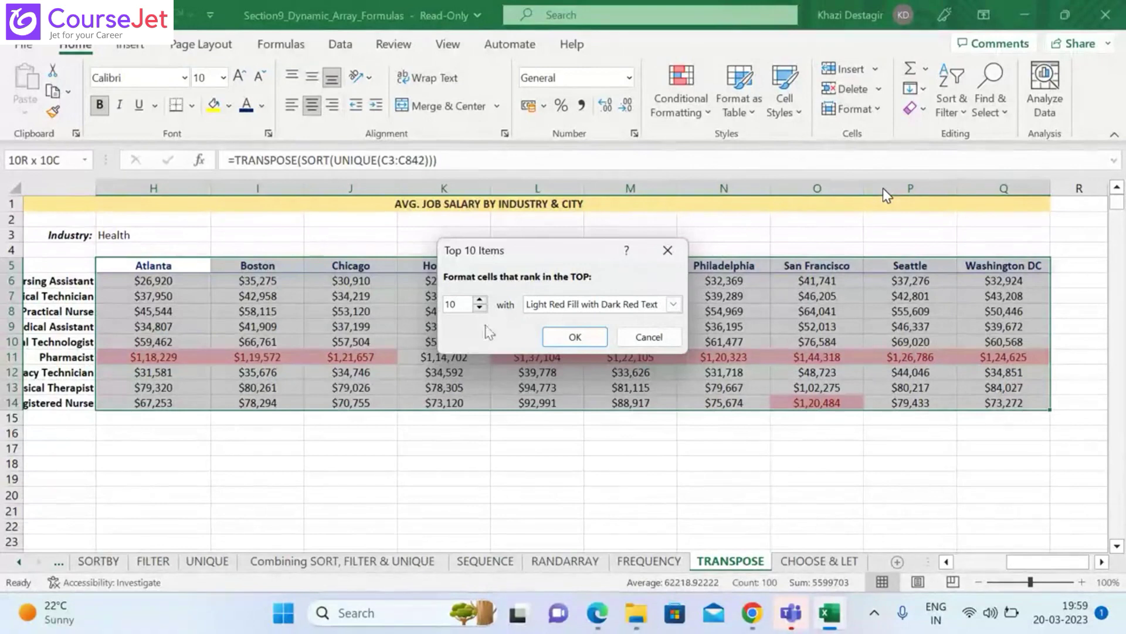
double_click(455, 304)
type("5")
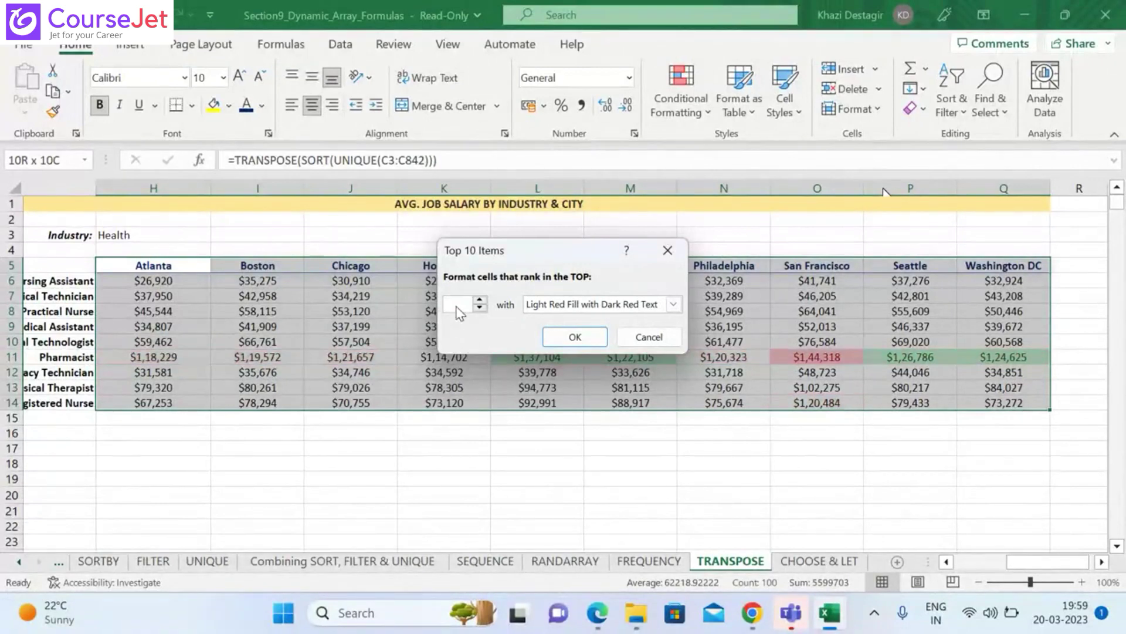
left_click(673, 305)
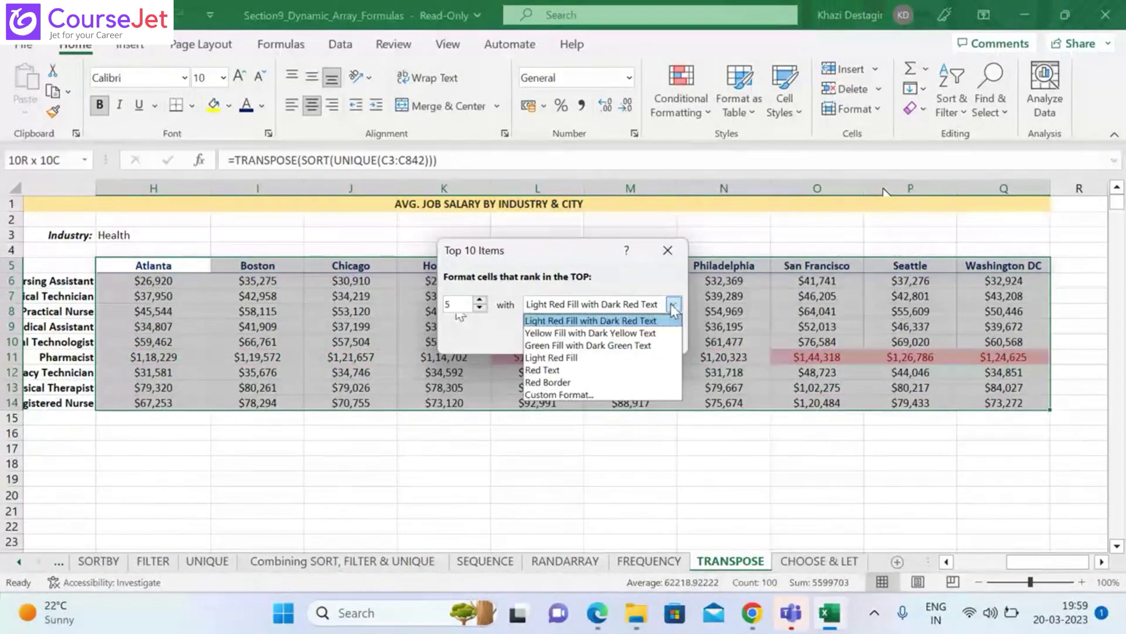
left_click(586, 345)
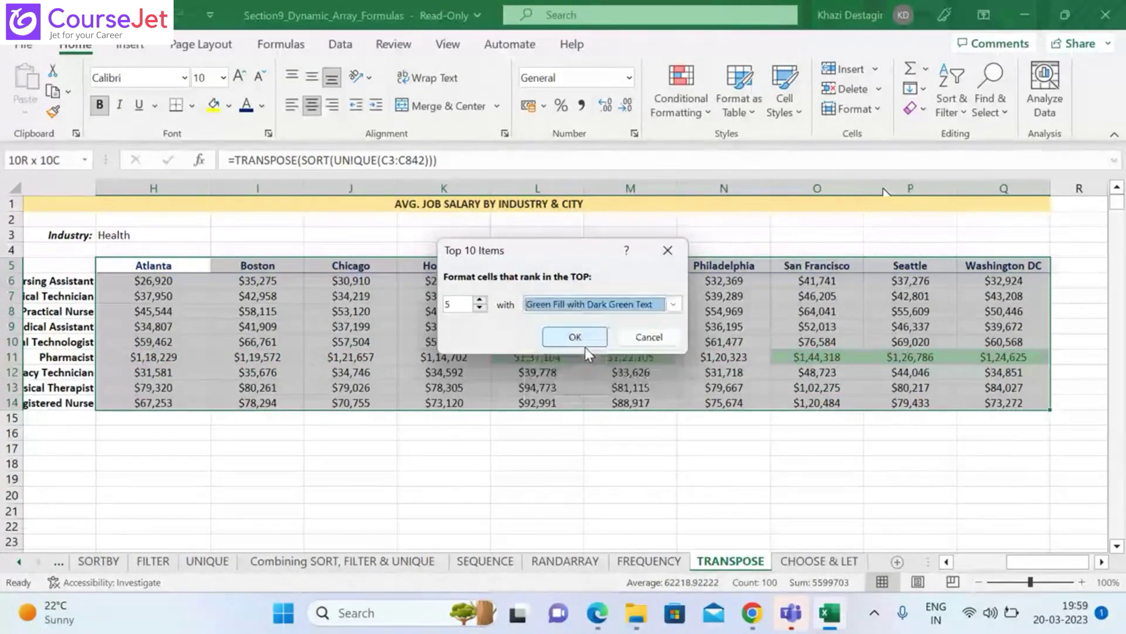
left_click(585, 345)
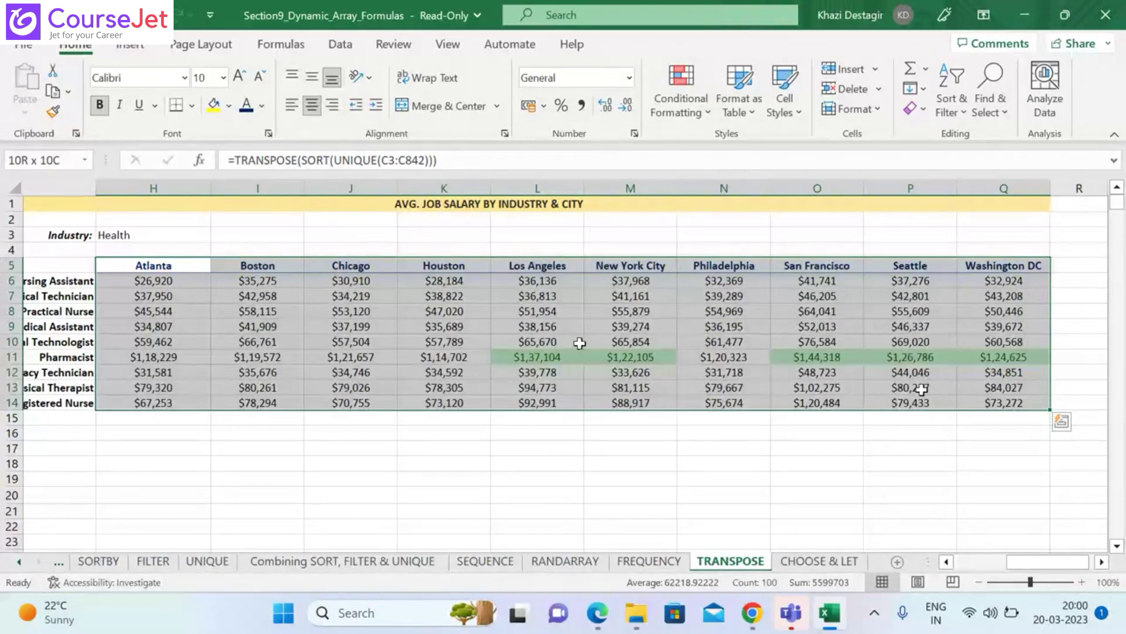
Open the CHOOSE & LET sheet with raw salary data and empty result tables
left_click(820, 562)
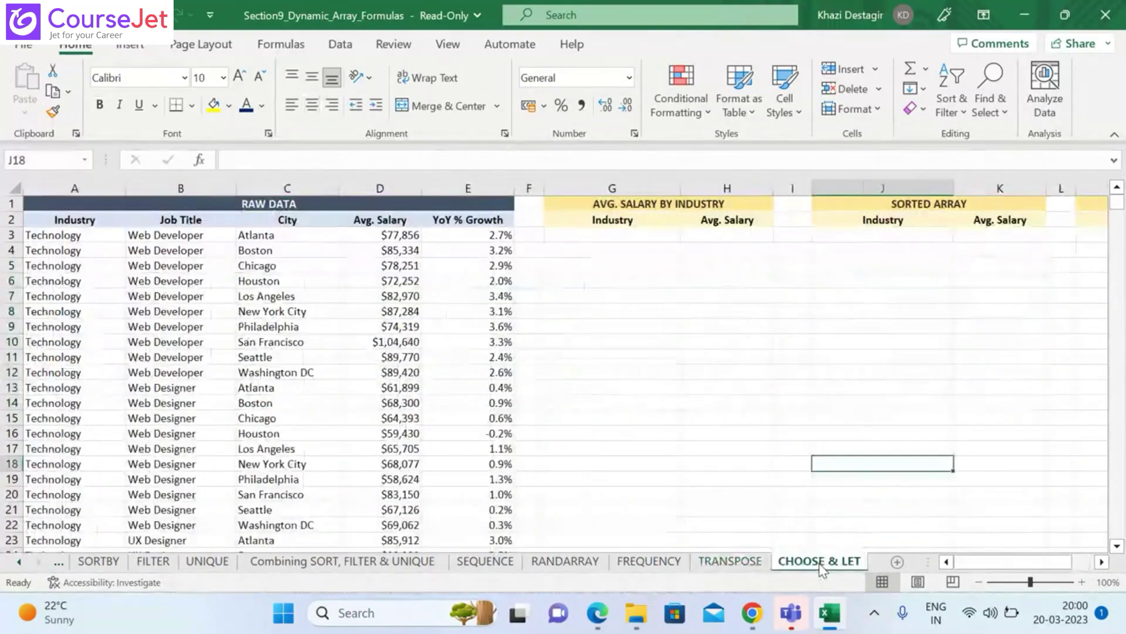
mouse_move(832, 615)
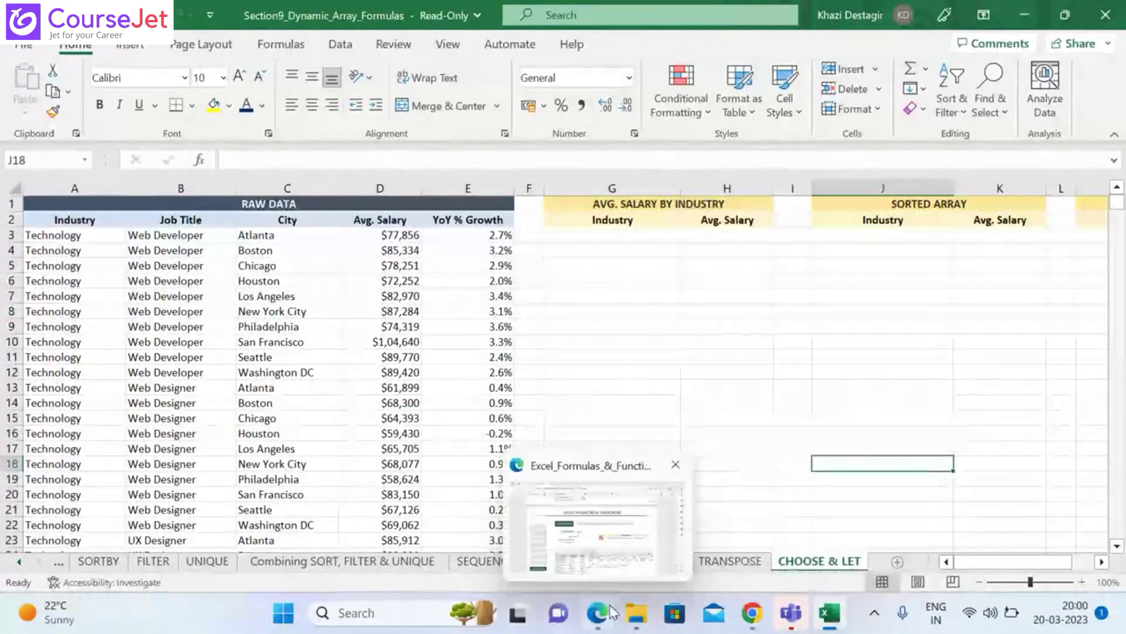
Bring the Excel Formulas & Functions PDF forward and scroll to page 95 on joining arrays with CHOOSE
left_click(611, 515)
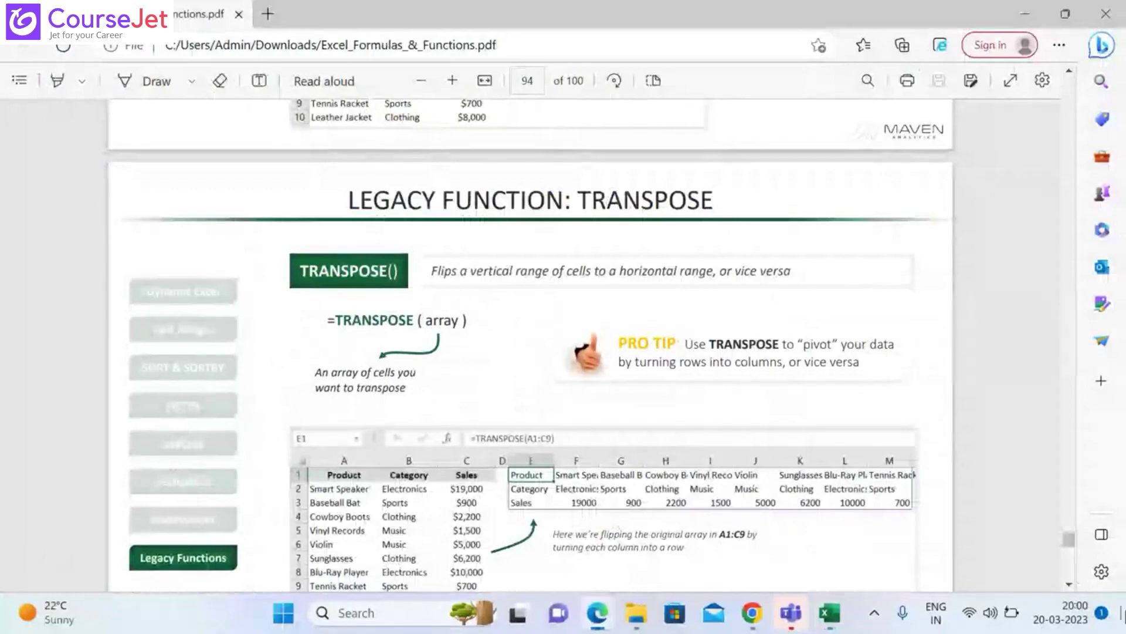
scroll(1069, 582, "down", 10)
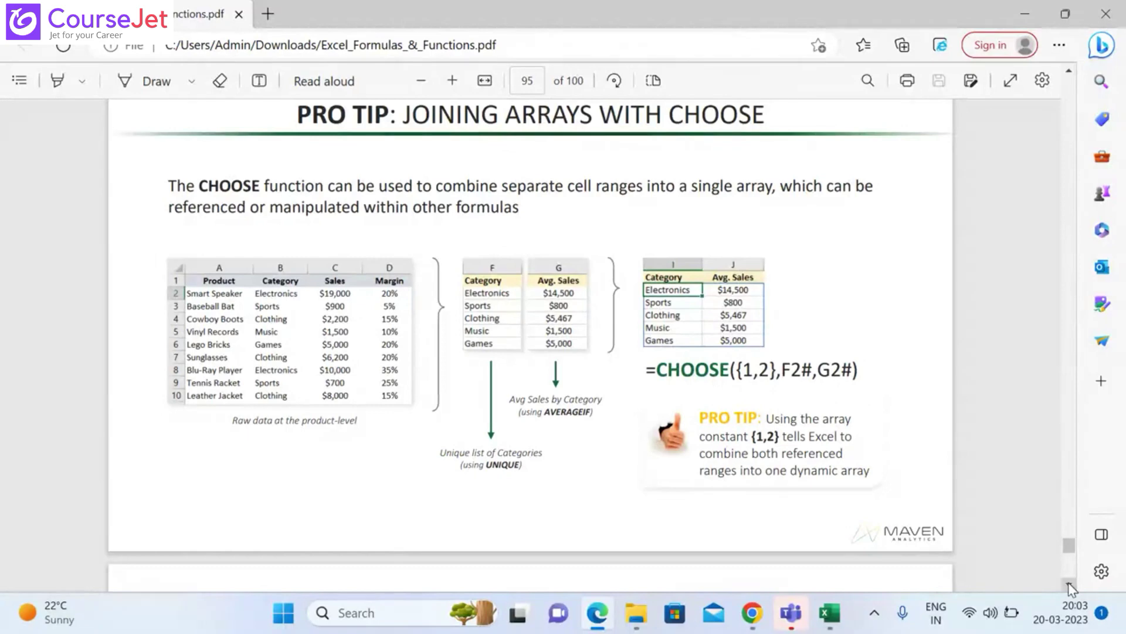
mouse_move(821, 619)
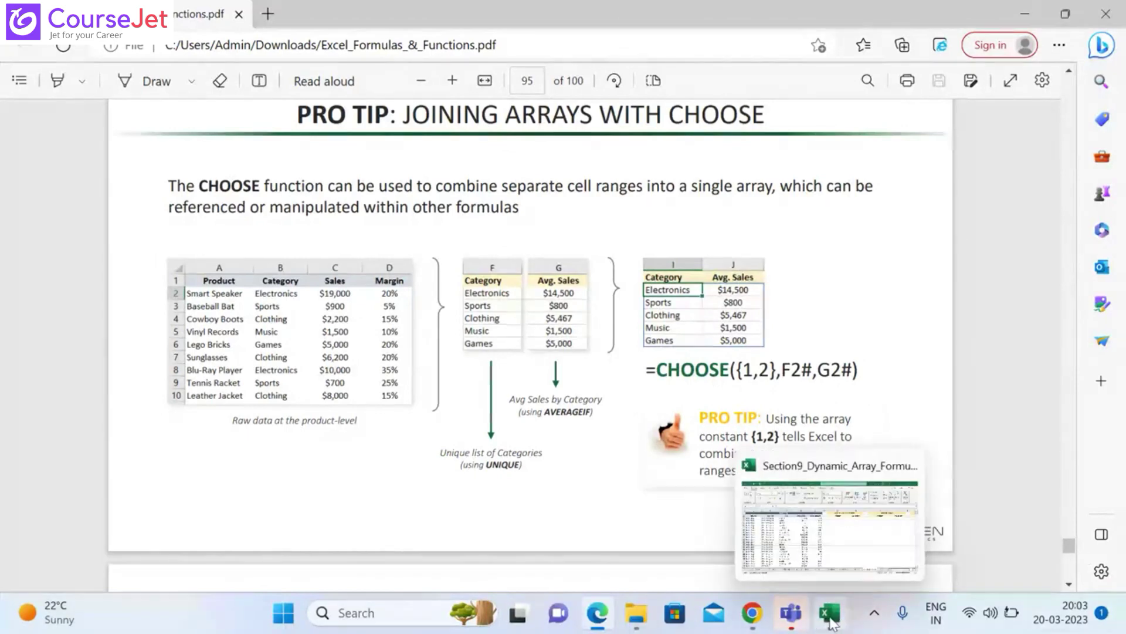
Return to the Excel window showing the CHOOSE & LET sheet
left_click(828, 616)
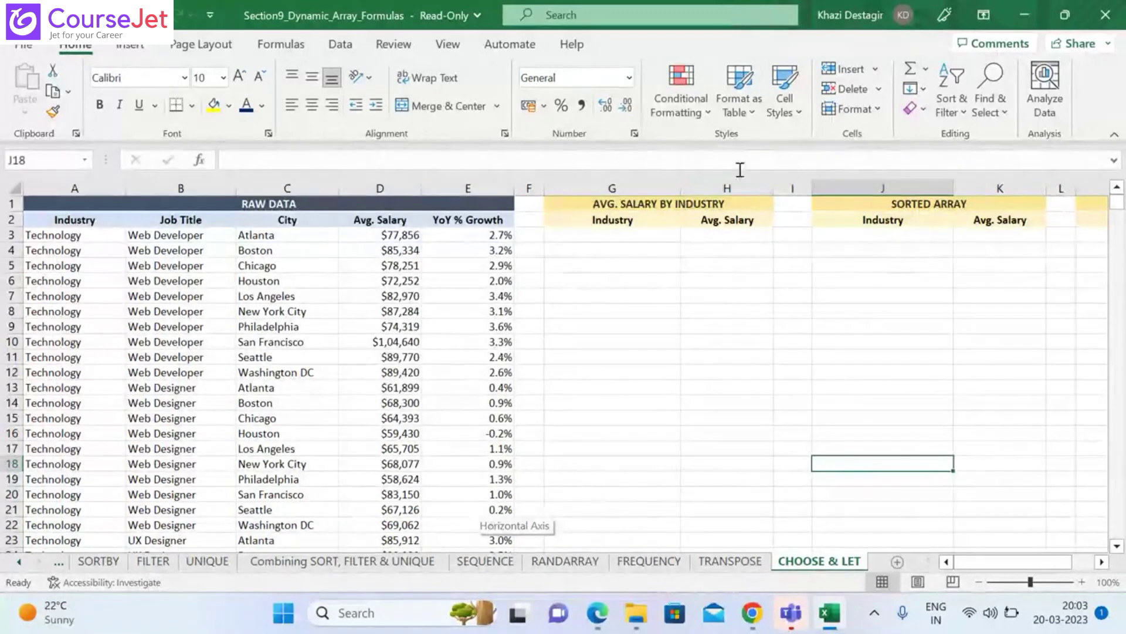
left_click(624, 236)
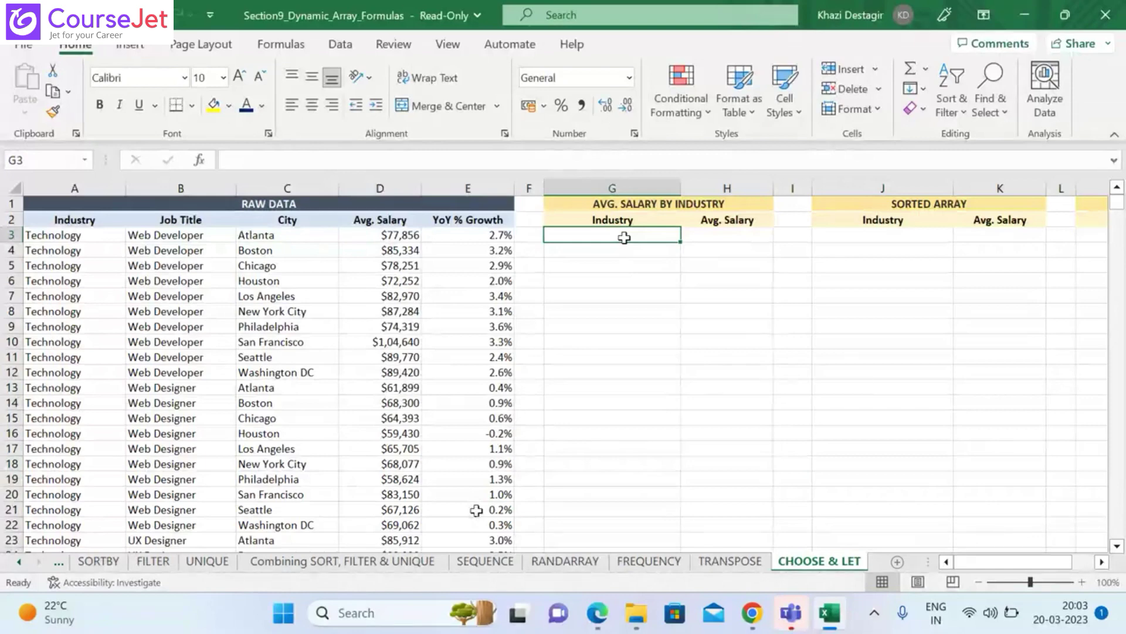
Enter =UNIQUE(A3:A842) in G3 to spill the distinct industries
type("=UNIQUE")
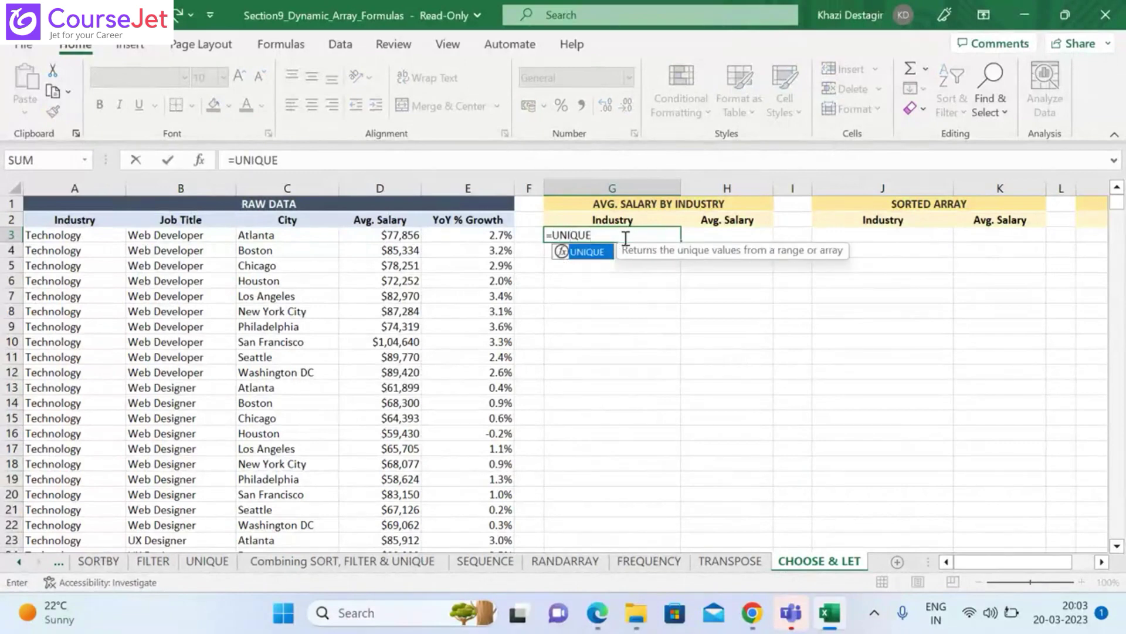
type("(")
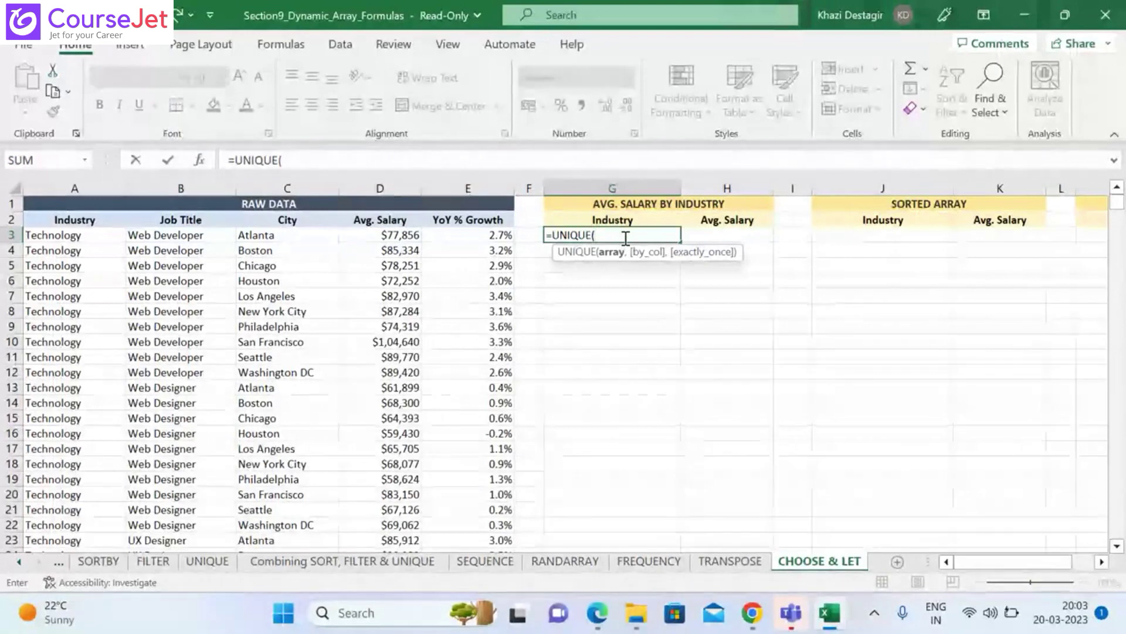
left_click(69, 235)
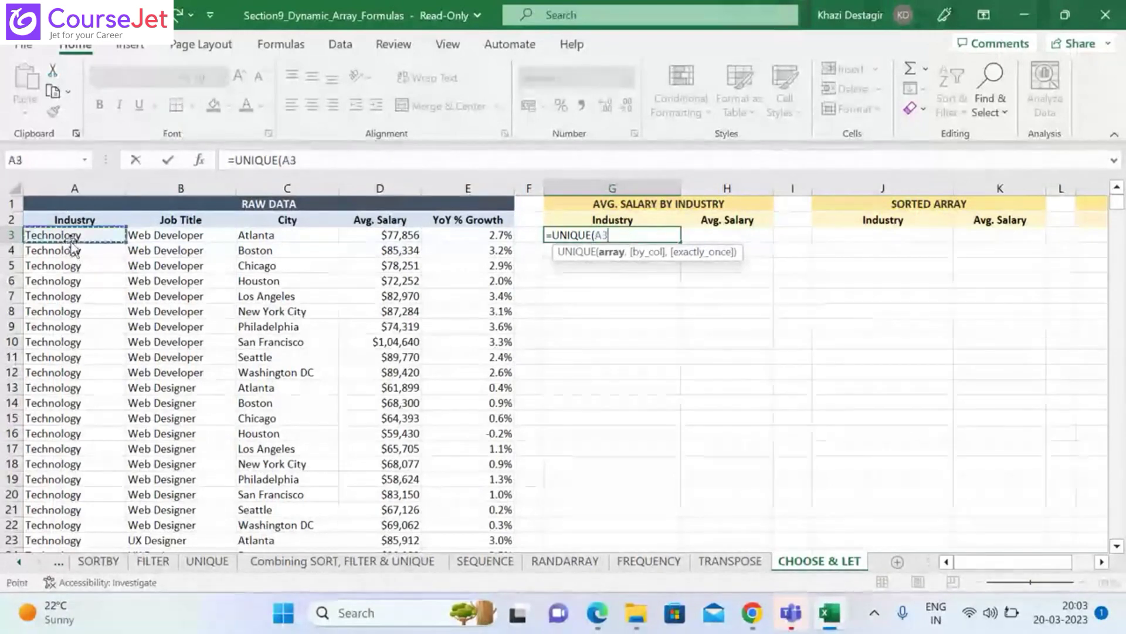
key("ctrl+shift+Down")
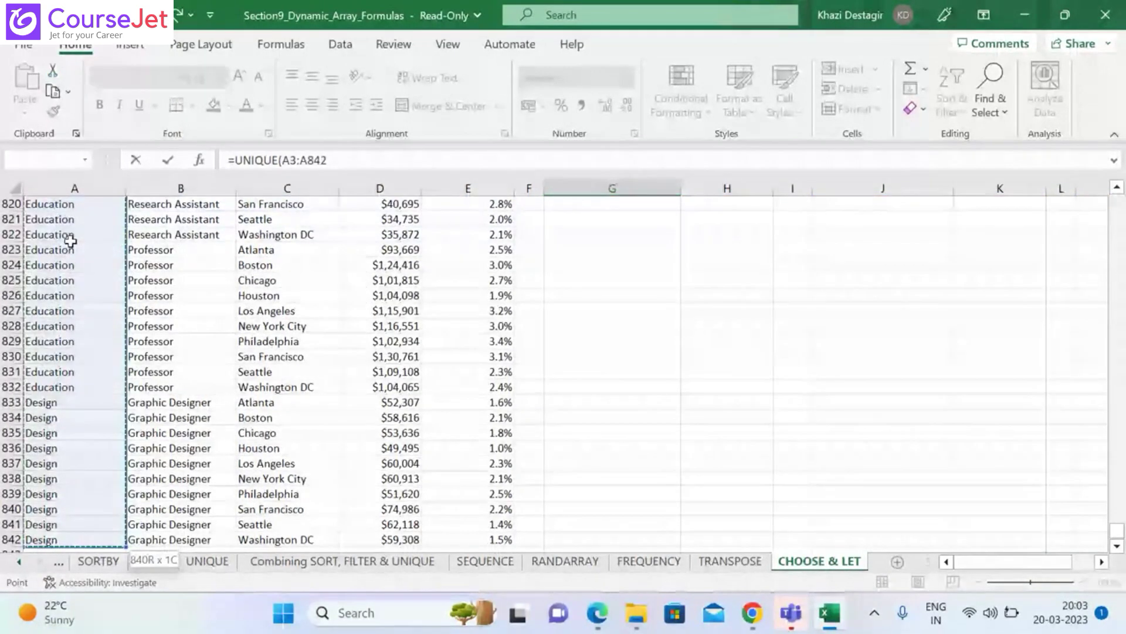
key("ctrl+Return")
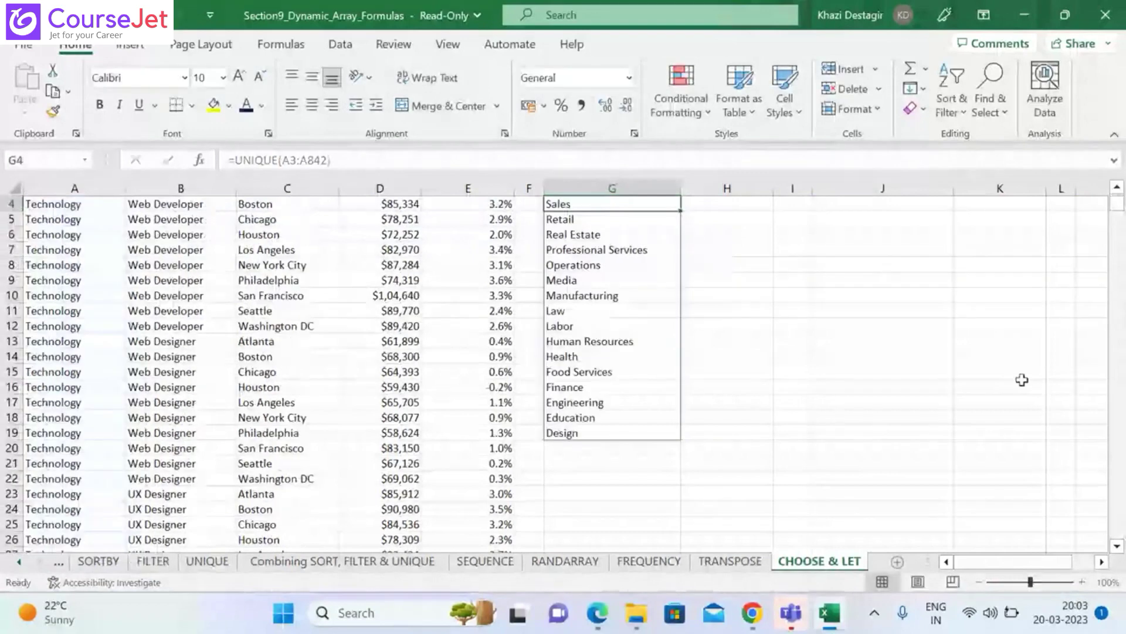
Enter a trial =UNIQUE formula referencing D3 in H3
left_click(1118, 186)
left_click(1118, 186)
left_click(1117, 187)
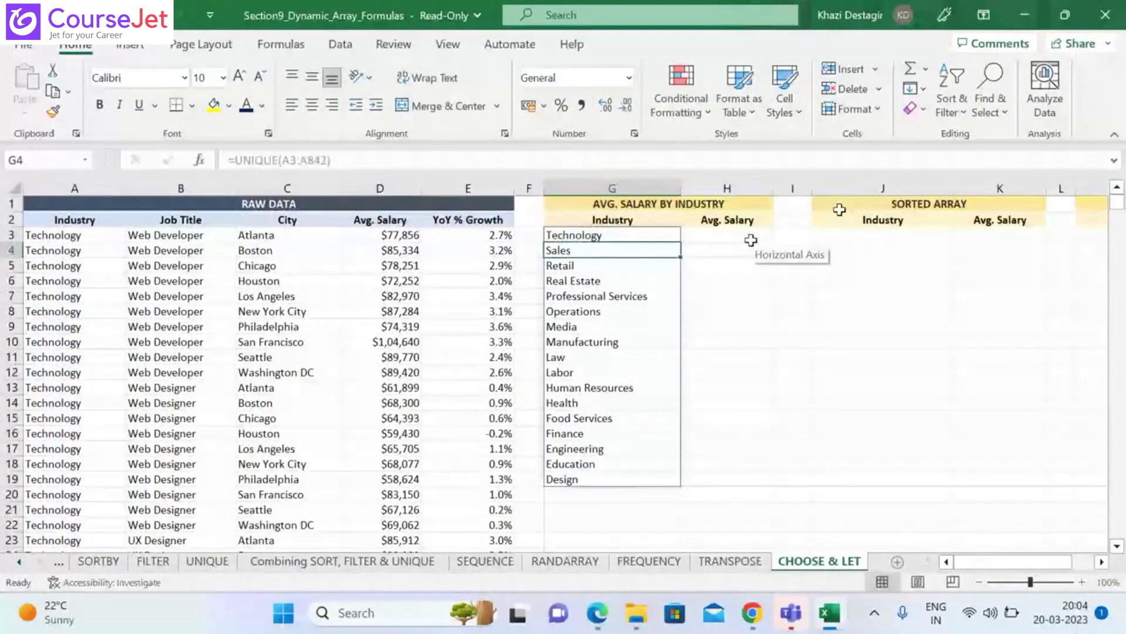
left_click(752, 236)
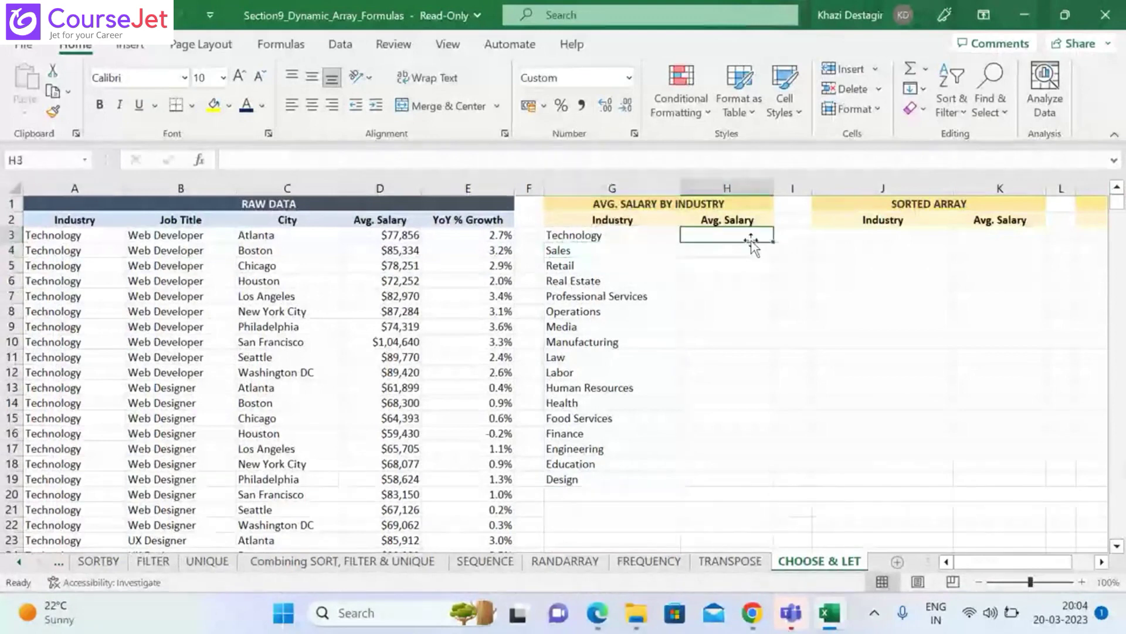
type("=UNI")
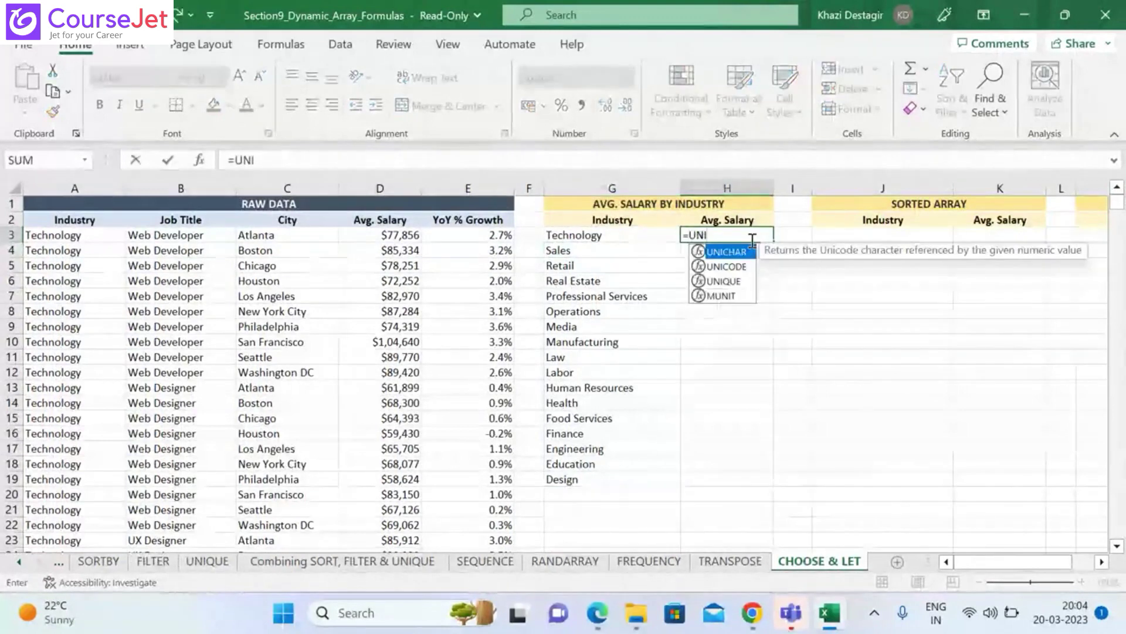
type("QUE(")
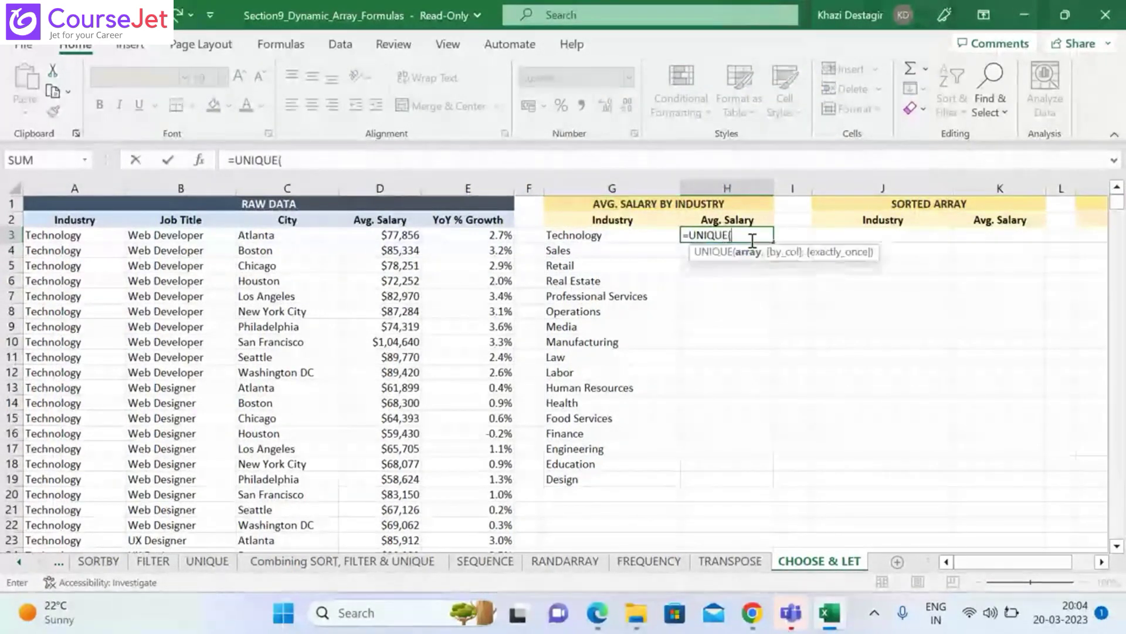
left_click(369, 235)
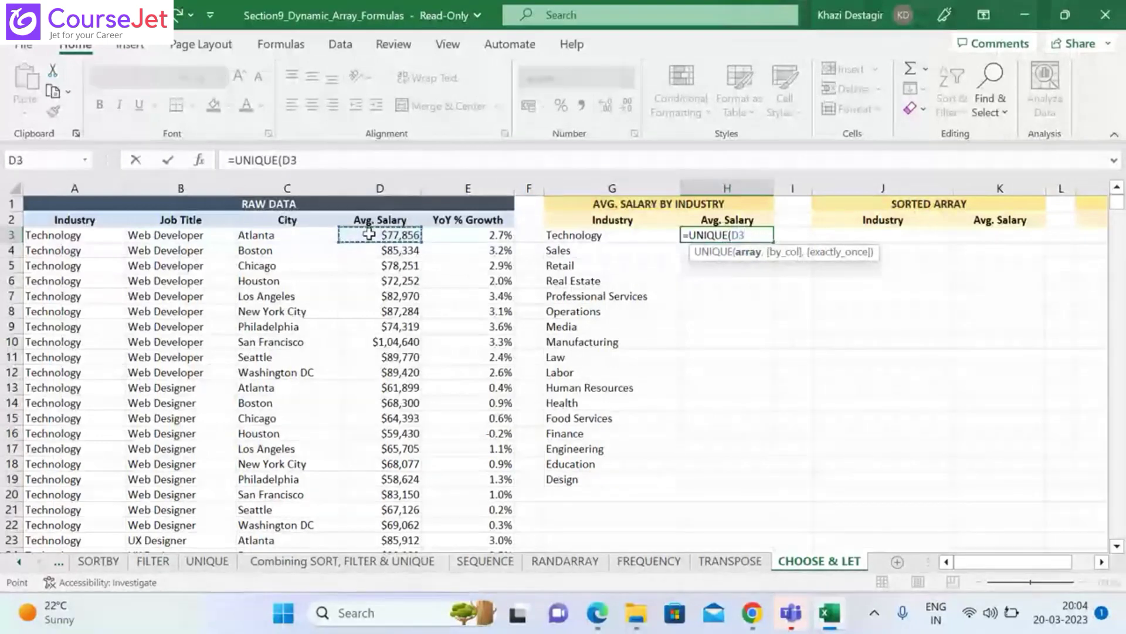
left_click_drag(369, 235, 369, 234)
type(")")
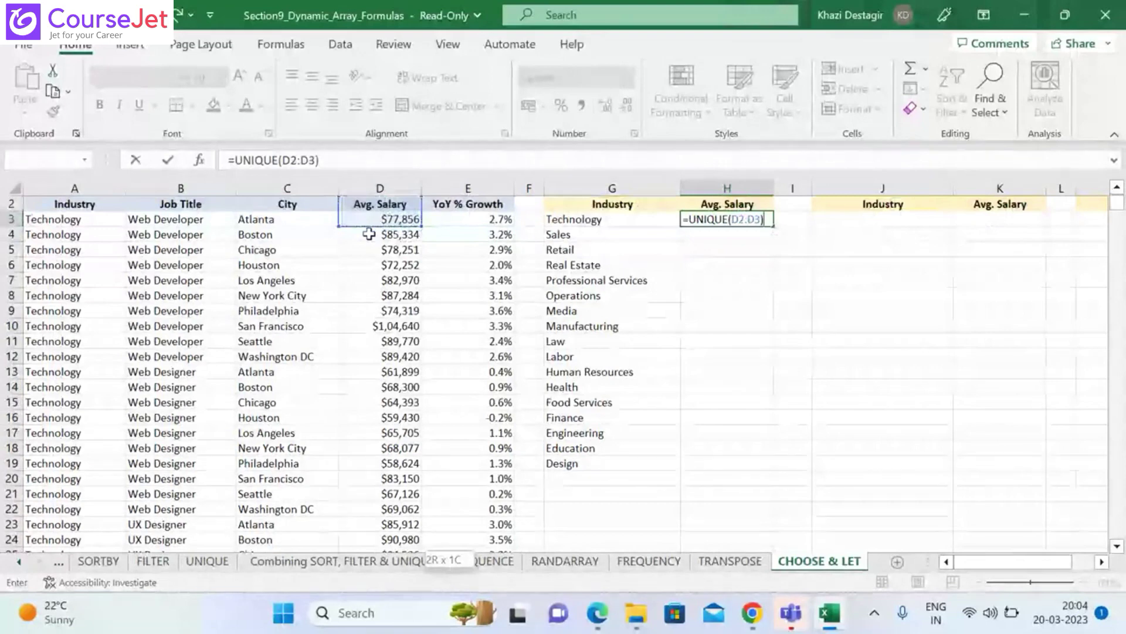
key("Return")
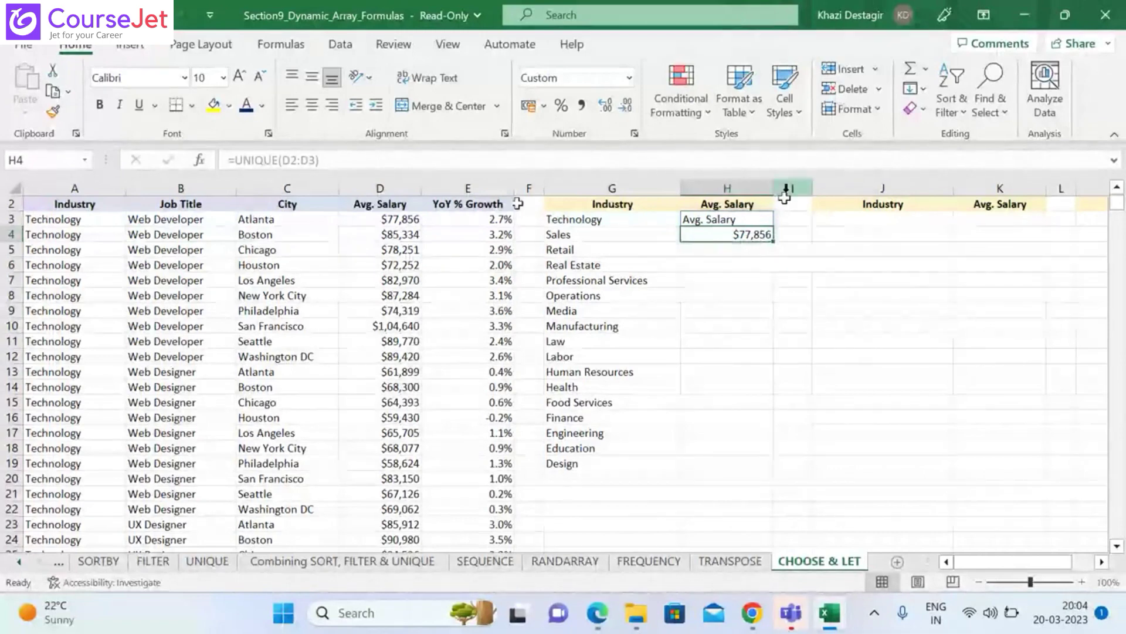
Clear the unfinished formula from H3 and check the UNIQUE formula in column G
left_click(736, 218)
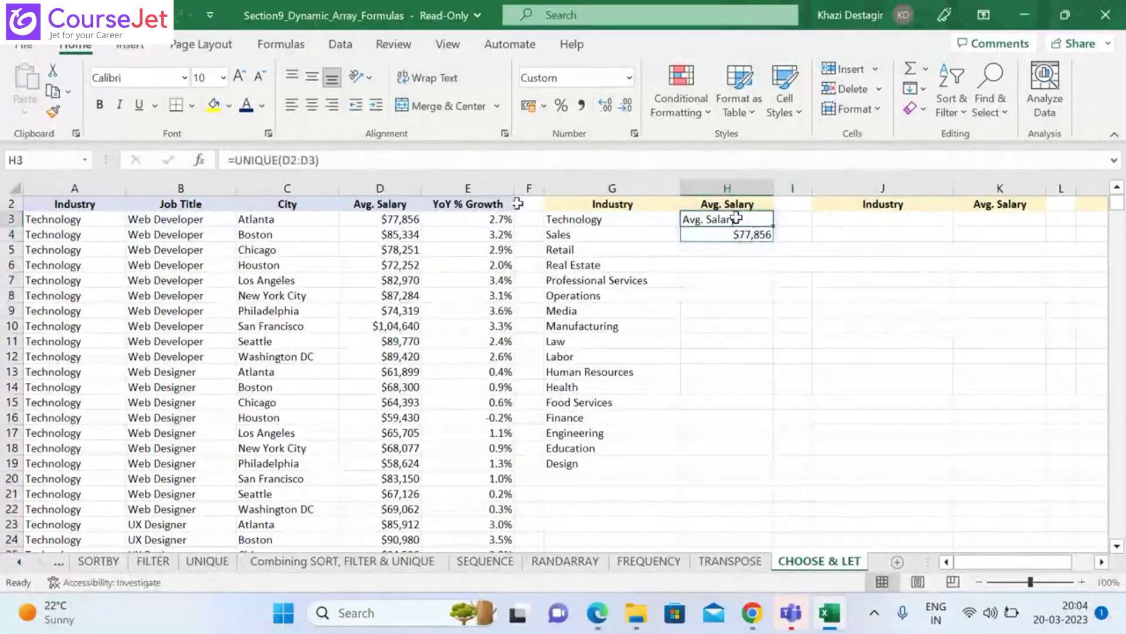
type("=UNI")
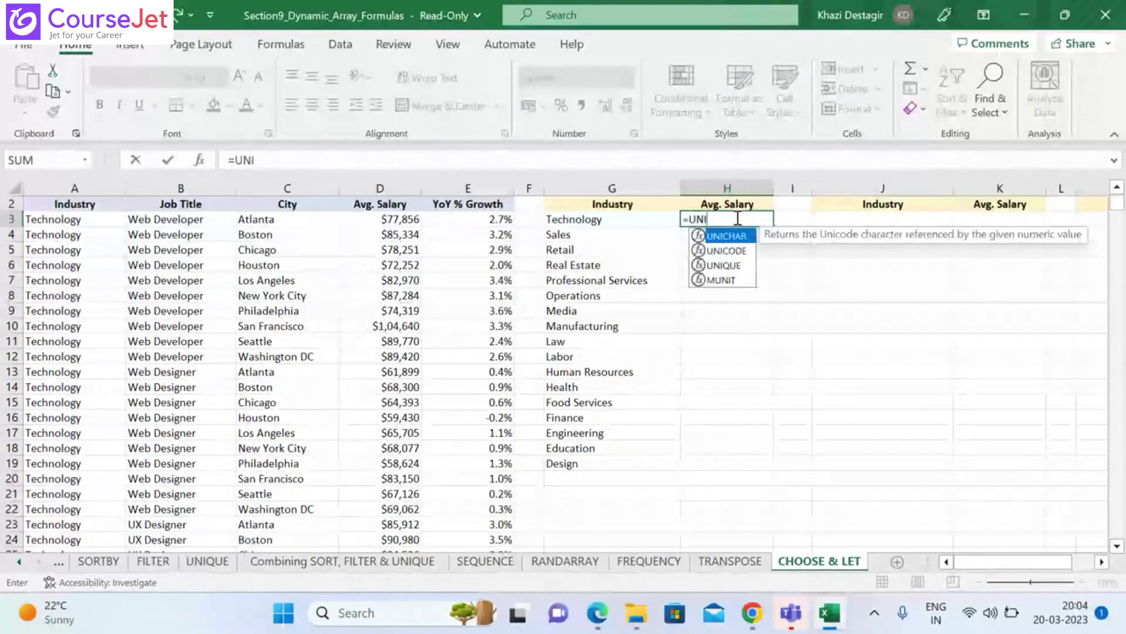
type("QUE")
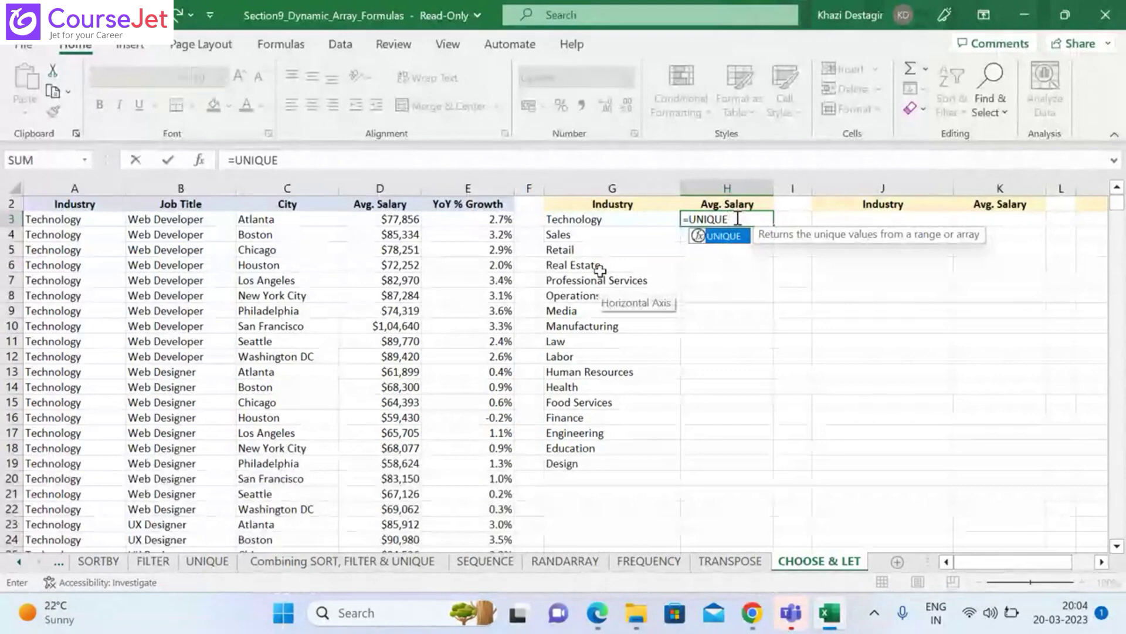
key("BackSpace")
key("BackSpace")
key("BackSpace")
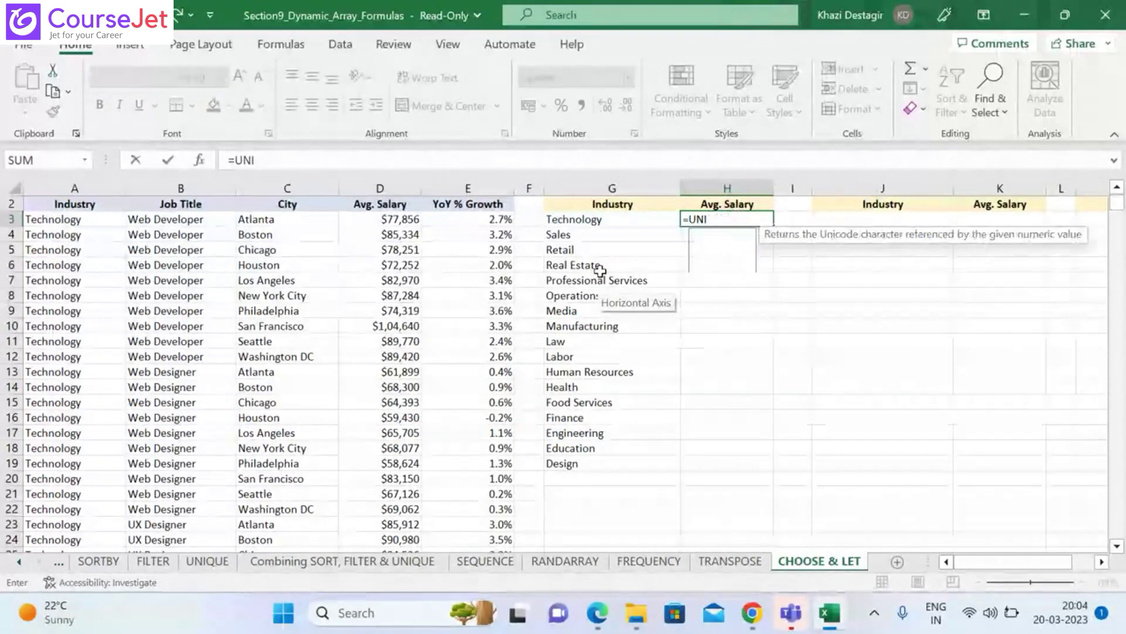
key("BackSpace")
key("BackSpace")
key("BackSpace")
key("BackSpace")
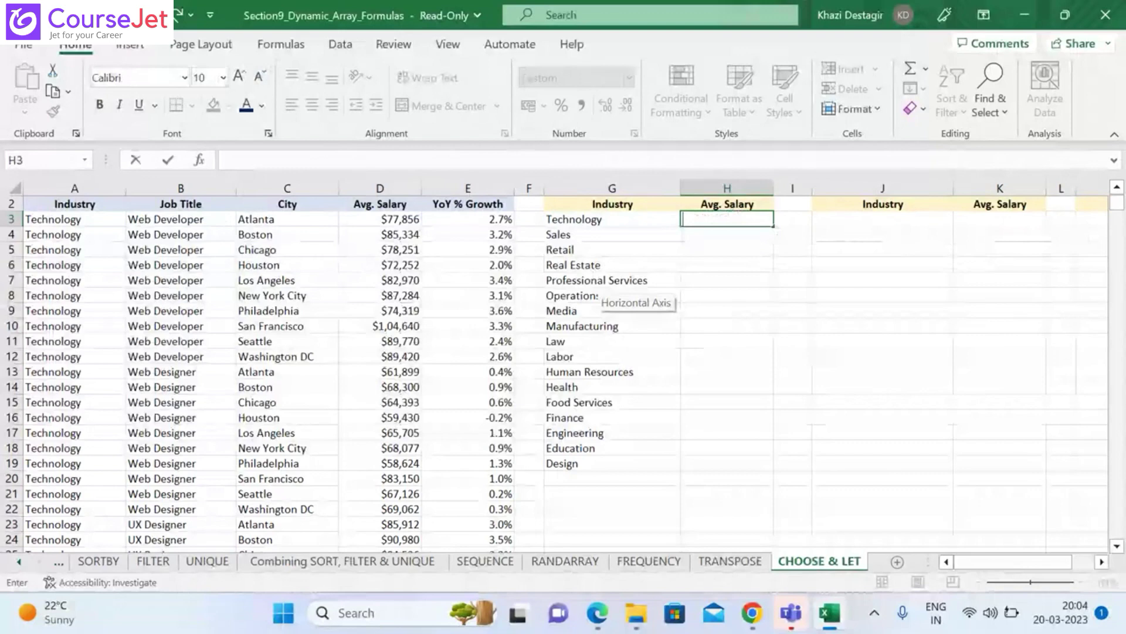
left_click(600, 270)
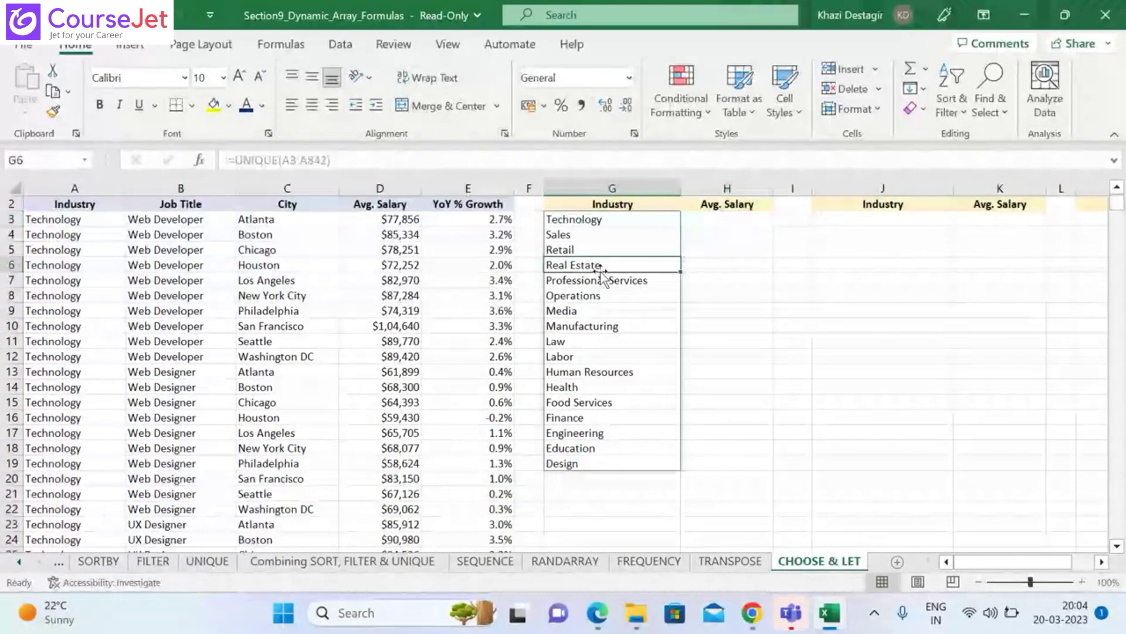
Enter =AVERAGEIFS(D3:D842,A3:A842,G3#) in H3 to spill each industry's average salary
left_click(724, 216)
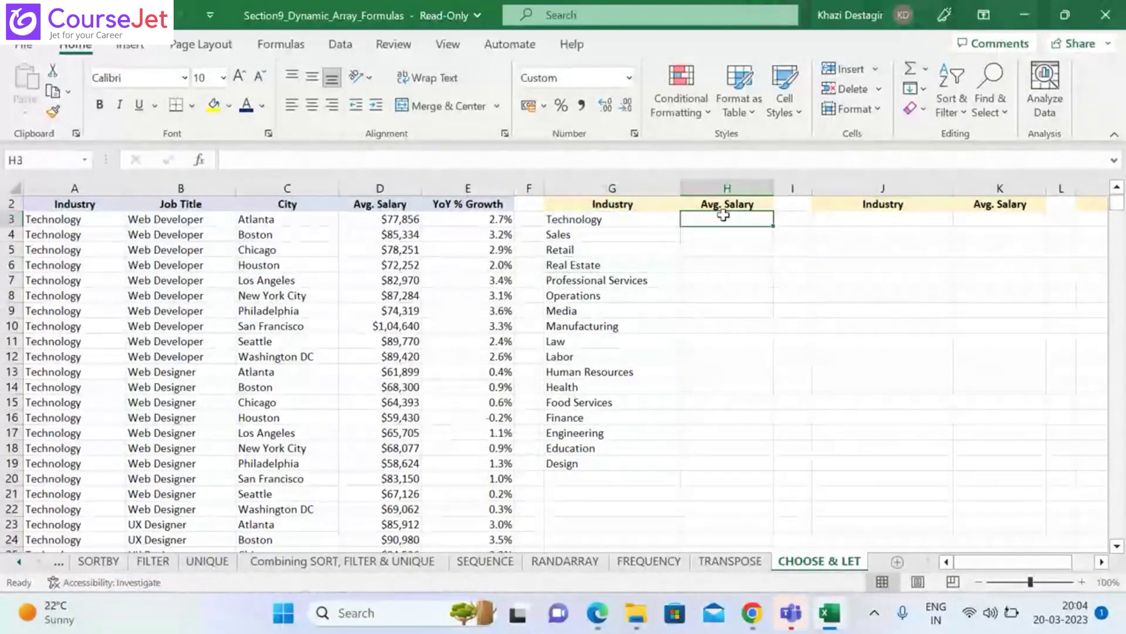
type("=A")
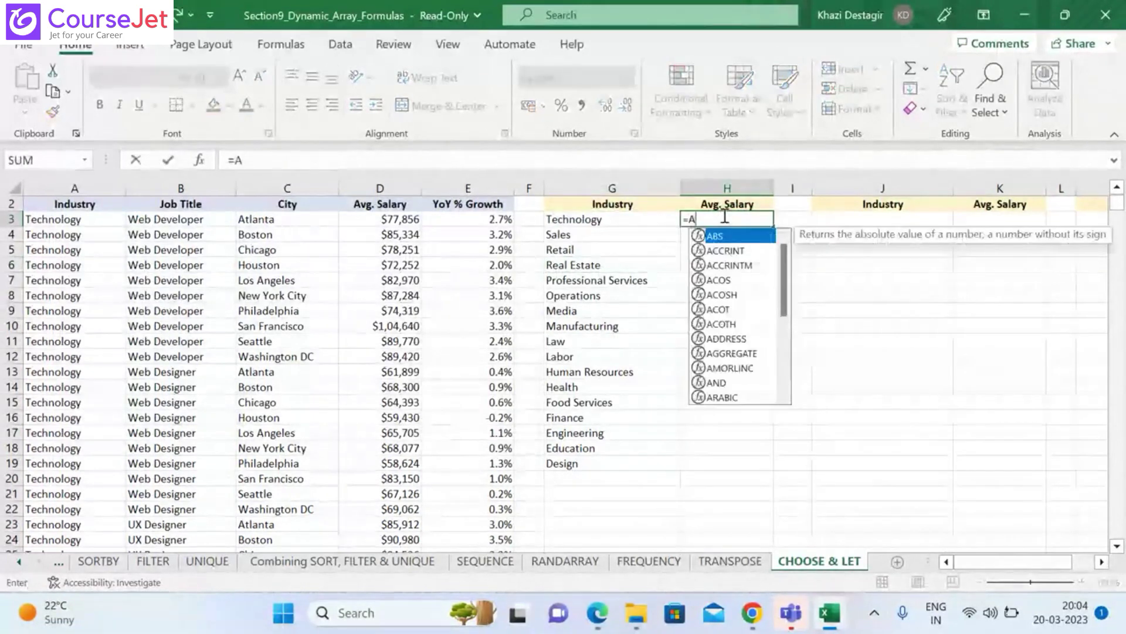
type("VERAGE")
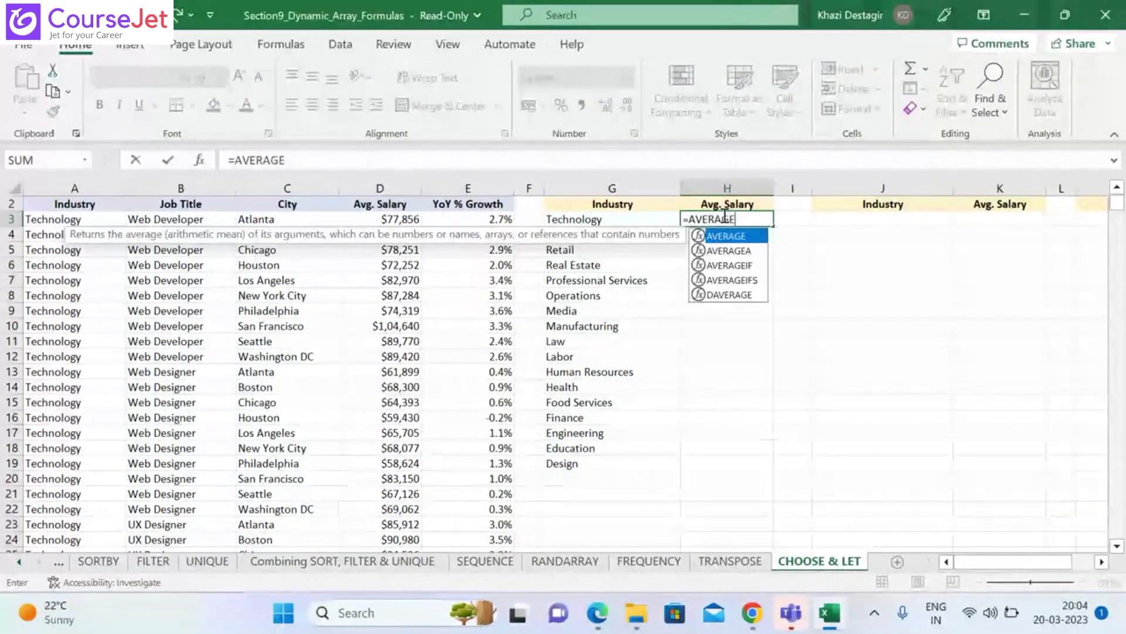
type("IFS")
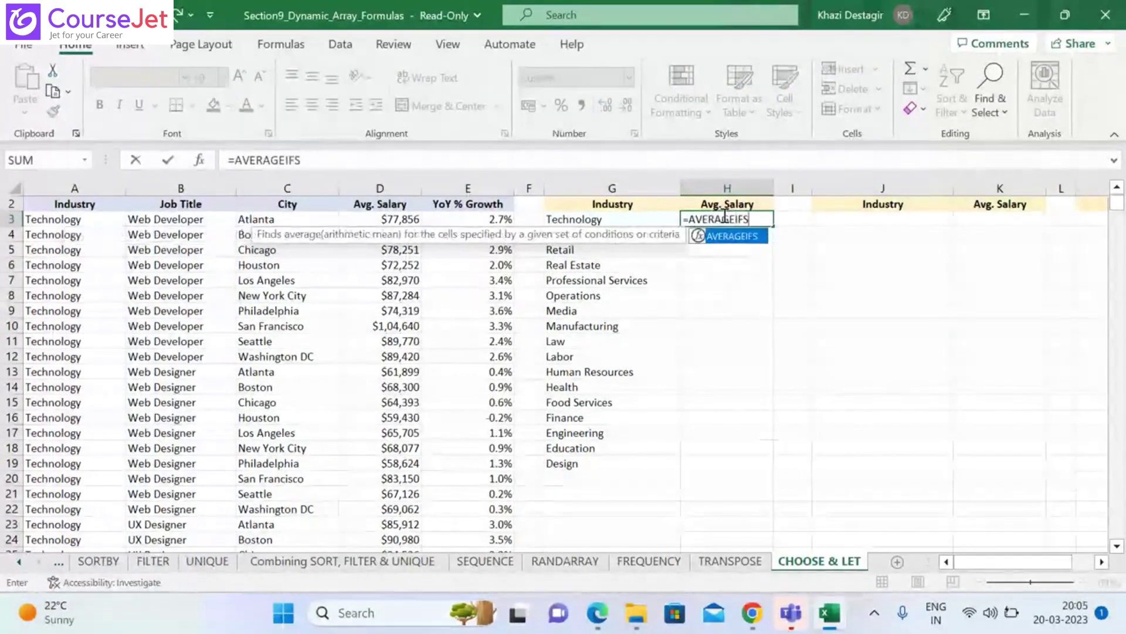
type("(")
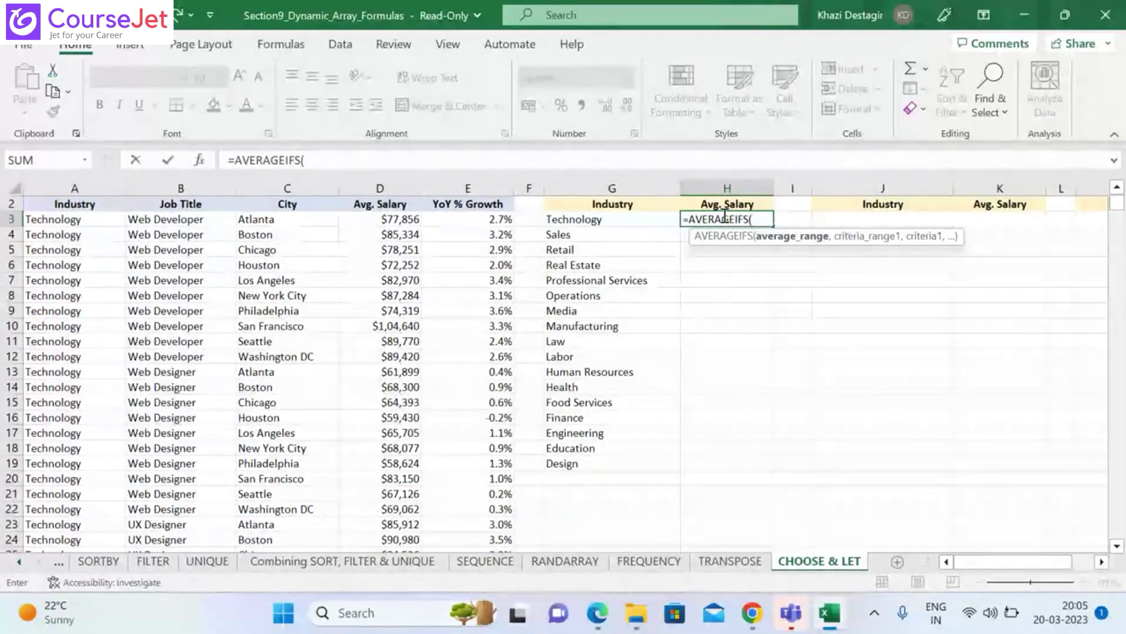
left_click(396, 225)
key("ctrl+shift+Down")
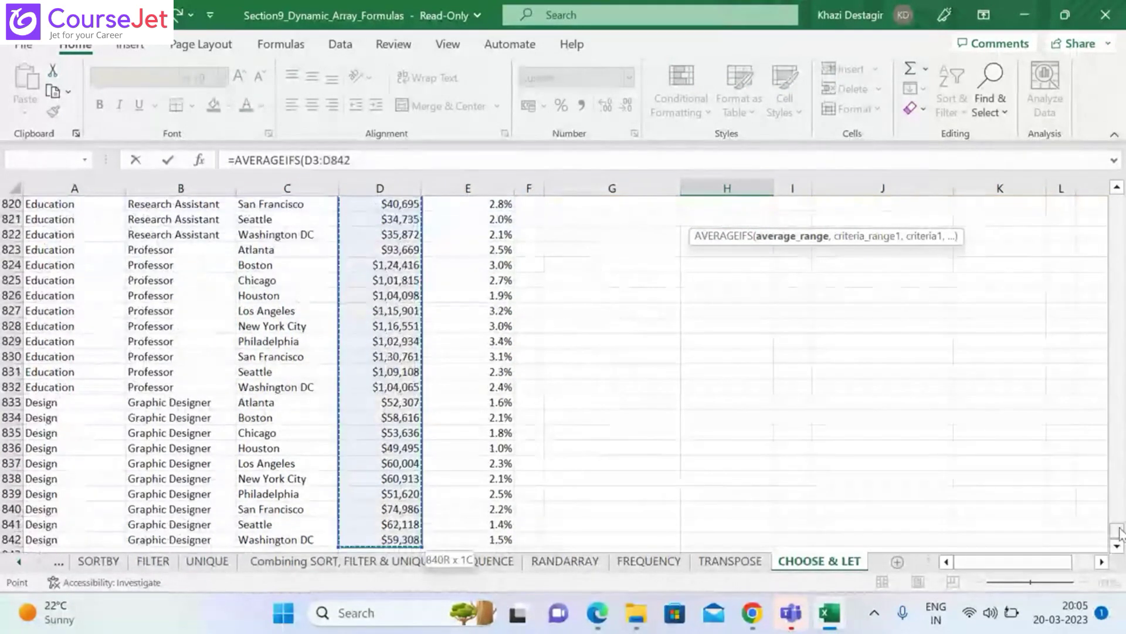
left_click_drag(1117, 531, 1120, 199)
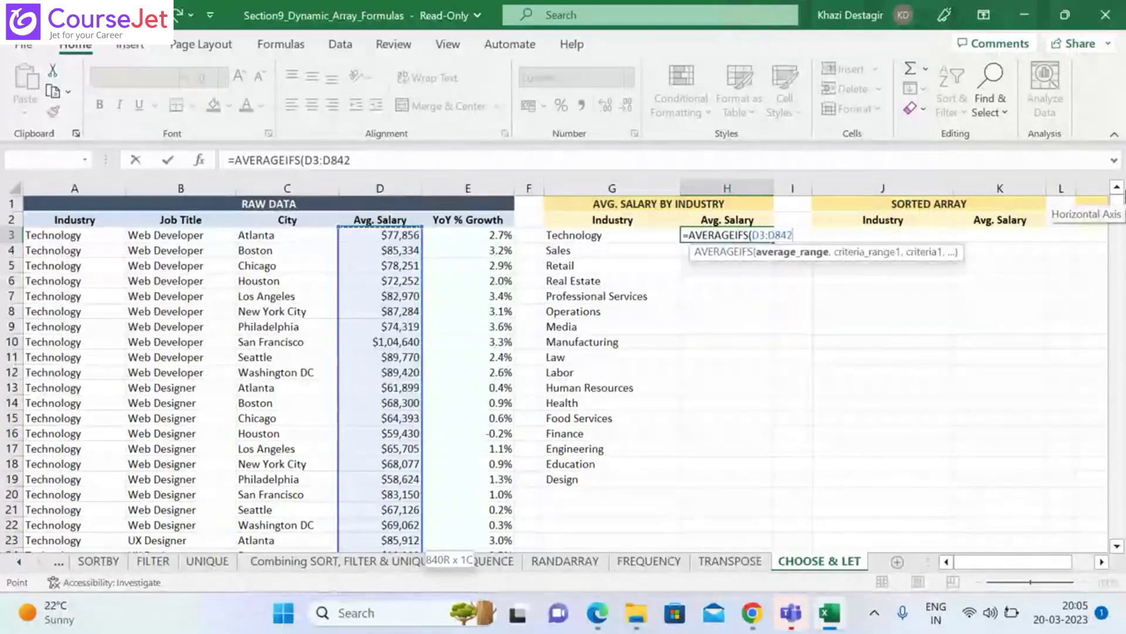
type(",")
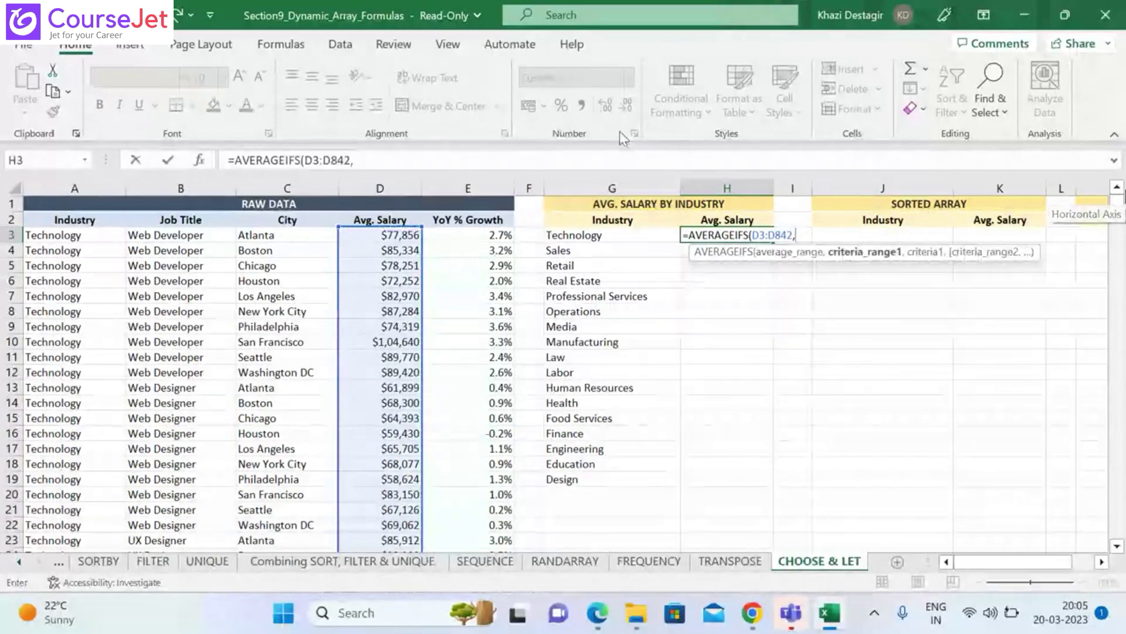
left_click(62, 234)
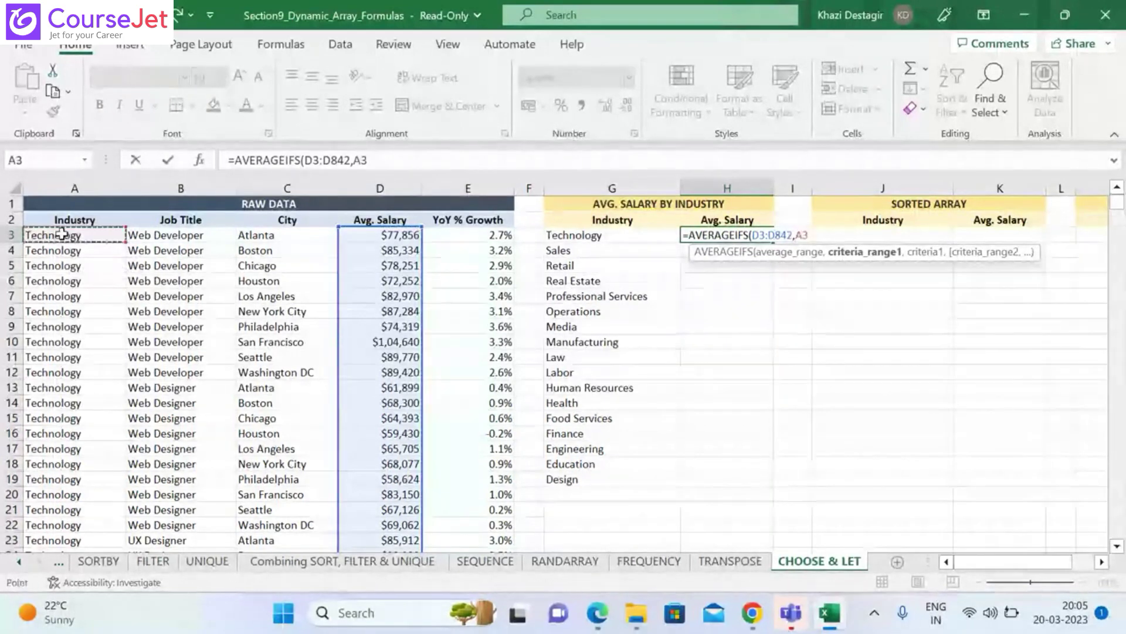
key("ctrl+shift+Down")
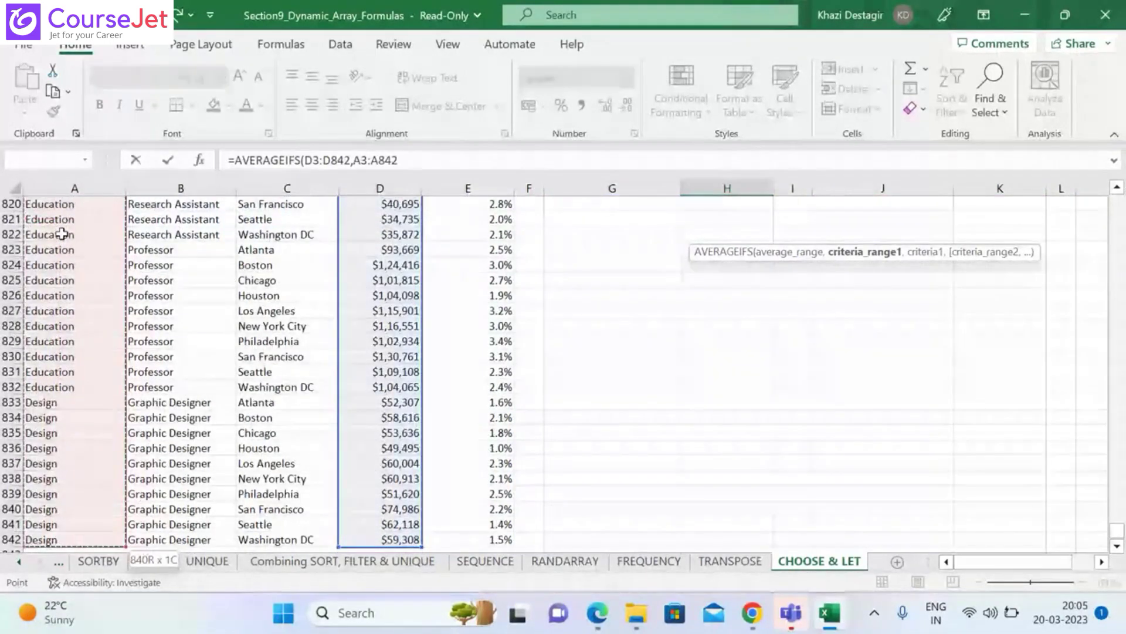
type(",")
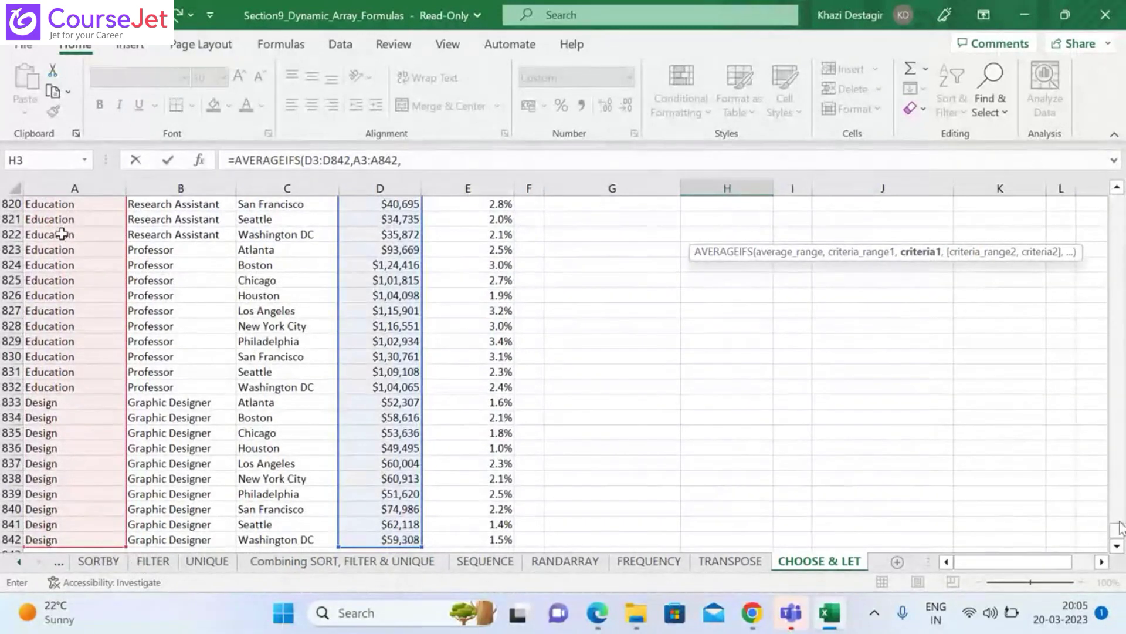
left_click_drag(1117, 530, 1118, 202)
left_click(578, 235)
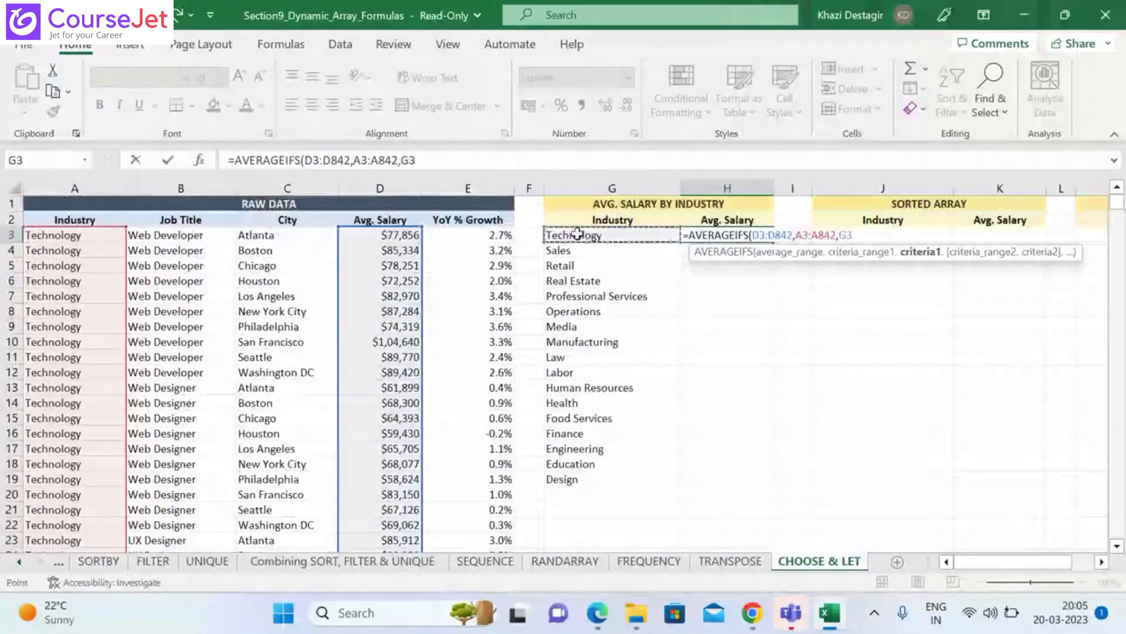
type("#")
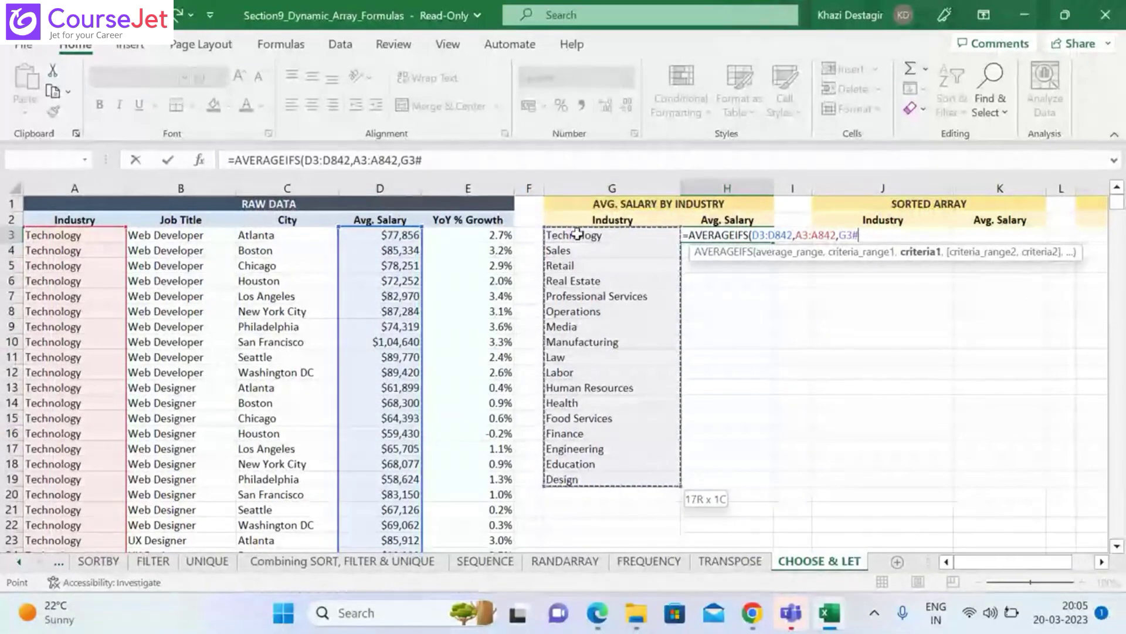
key("Return")
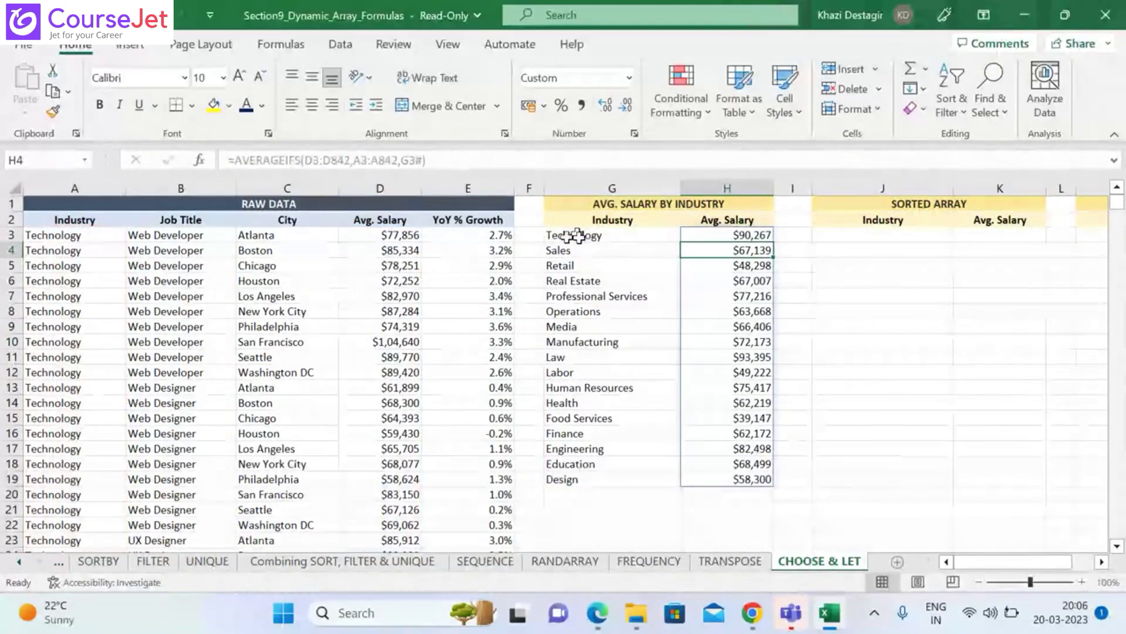
left_click(742, 233)
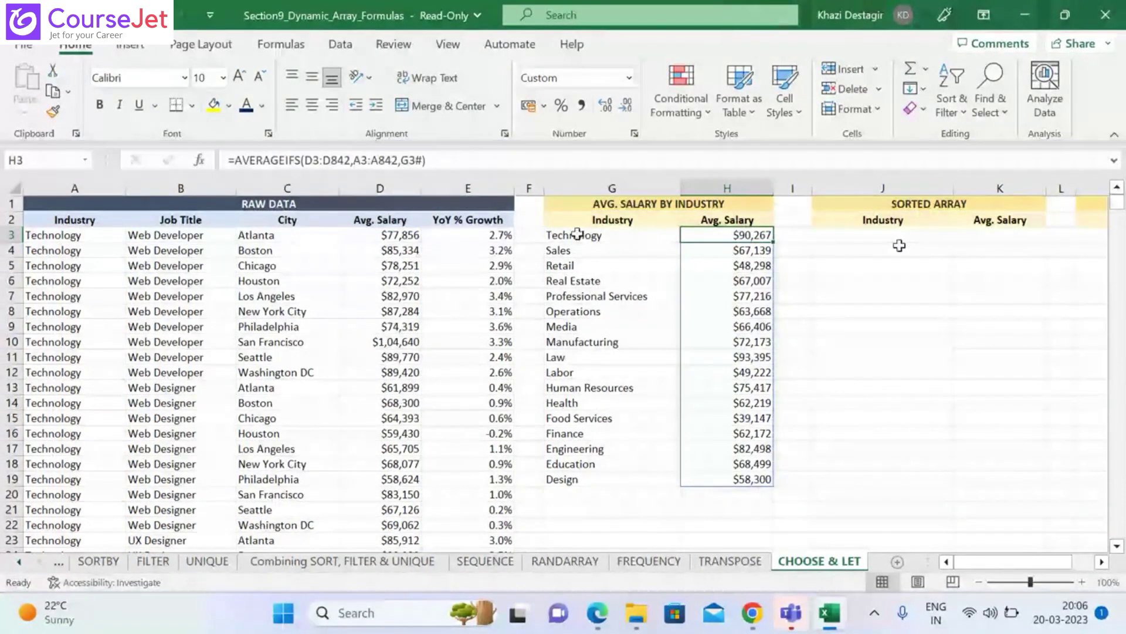
left_click(887, 235)
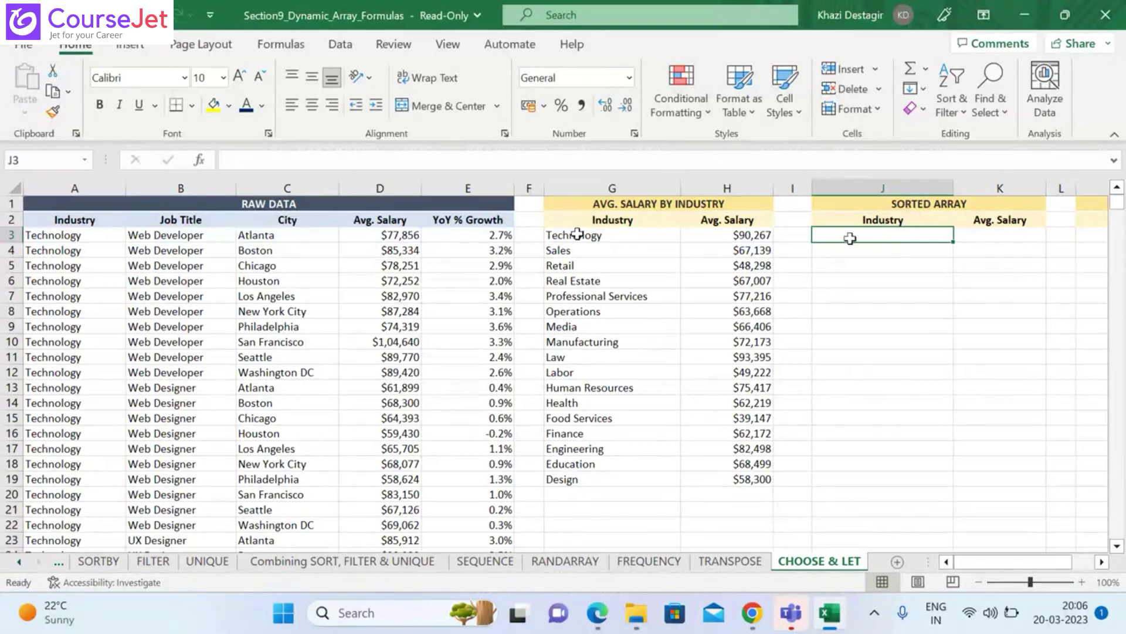
Enter =SORT(G3:H19,2,-1) in J3 to list industries by average salary, highest first
type("=S")
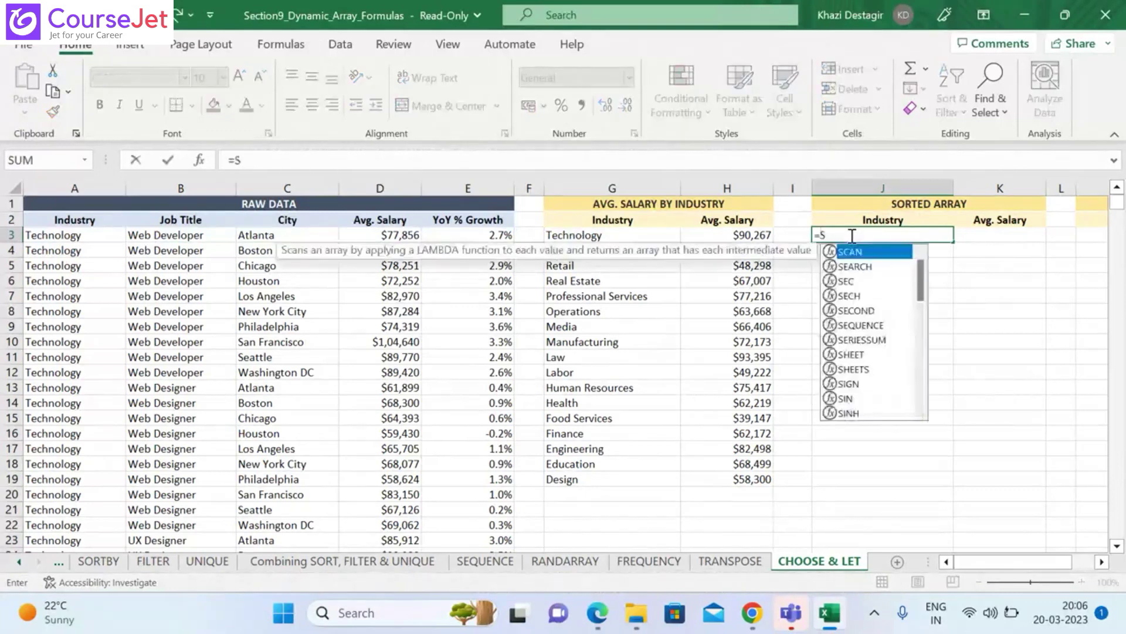
type("PRT")
key("BackSpace")
key("BackSpace")
key("BackSpace")
type("ORT")
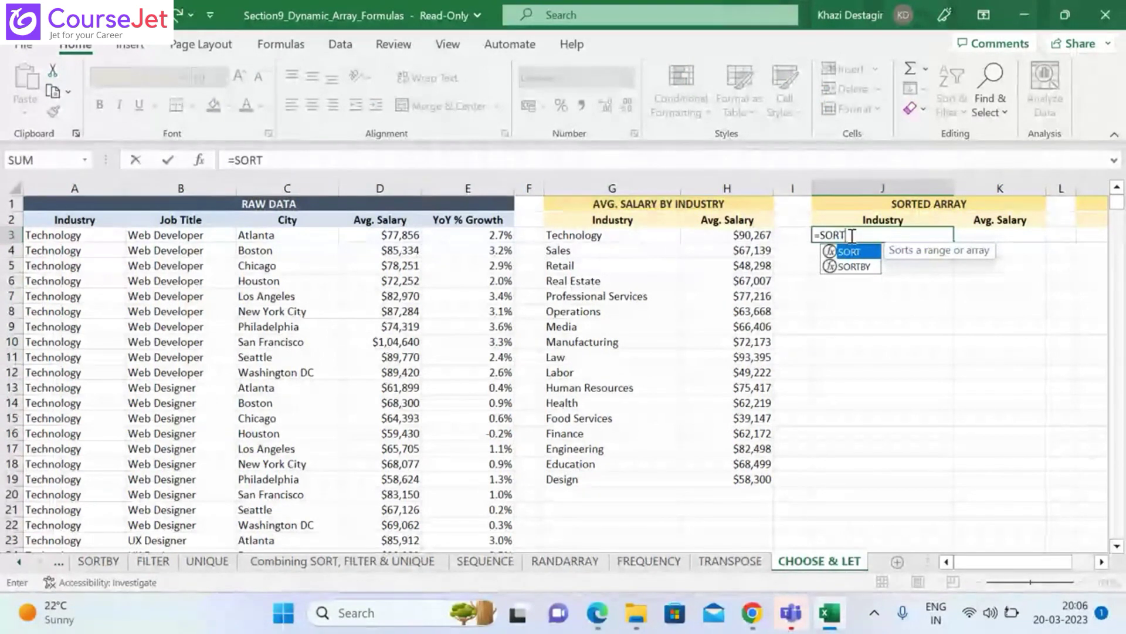
type("(")
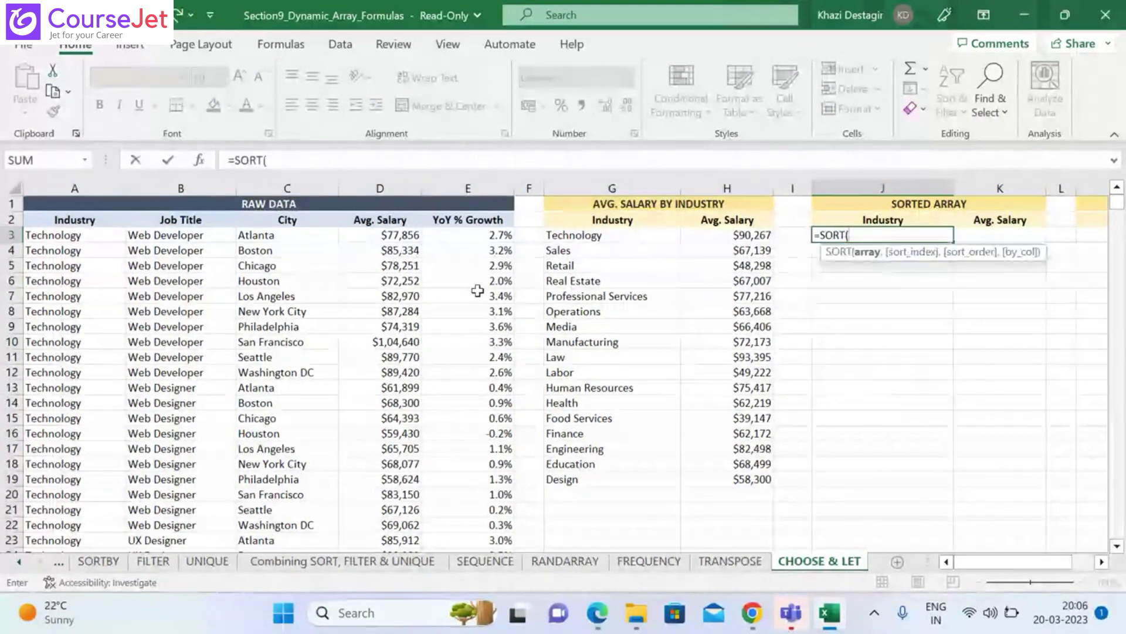
left_click(578, 238)
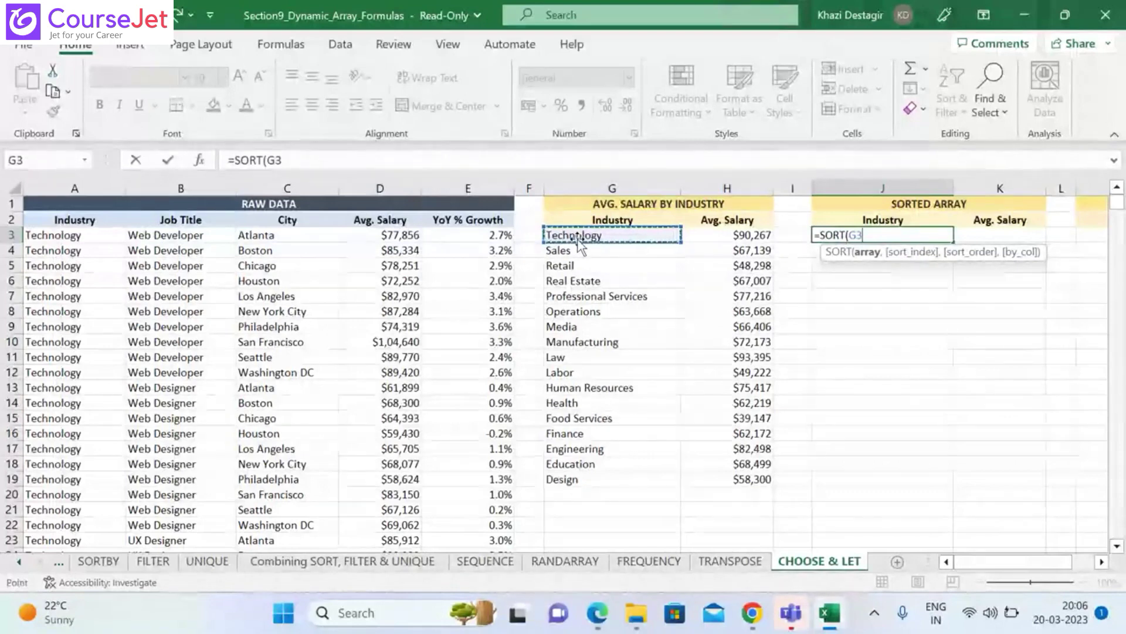
key("ctrl+shift+Down")
key("ctrl+shift+Right")
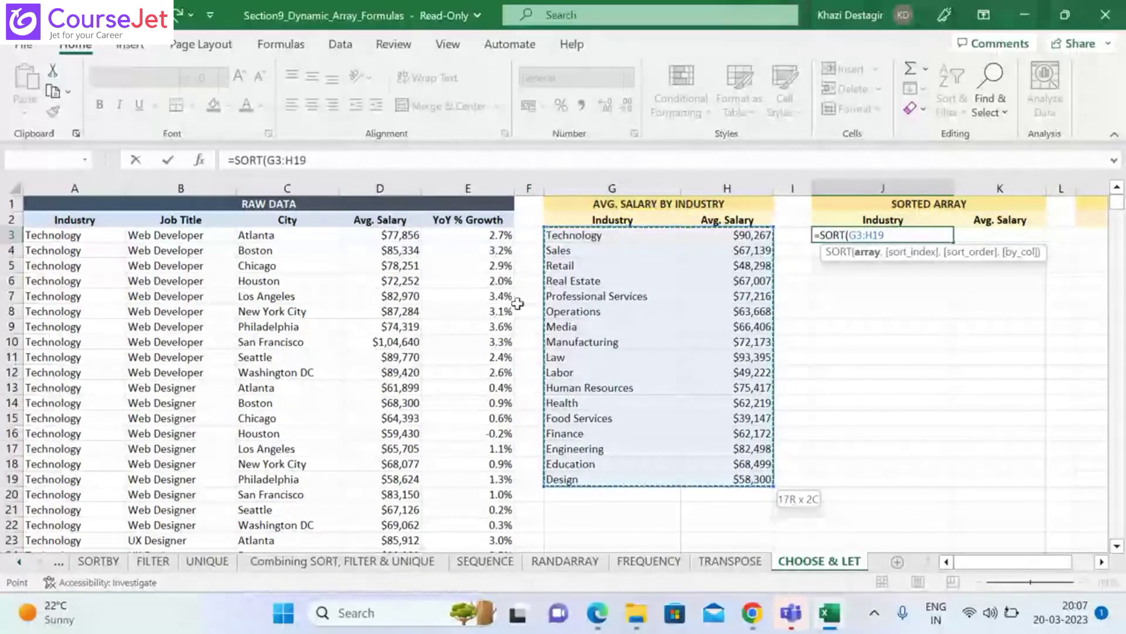
type(",2")
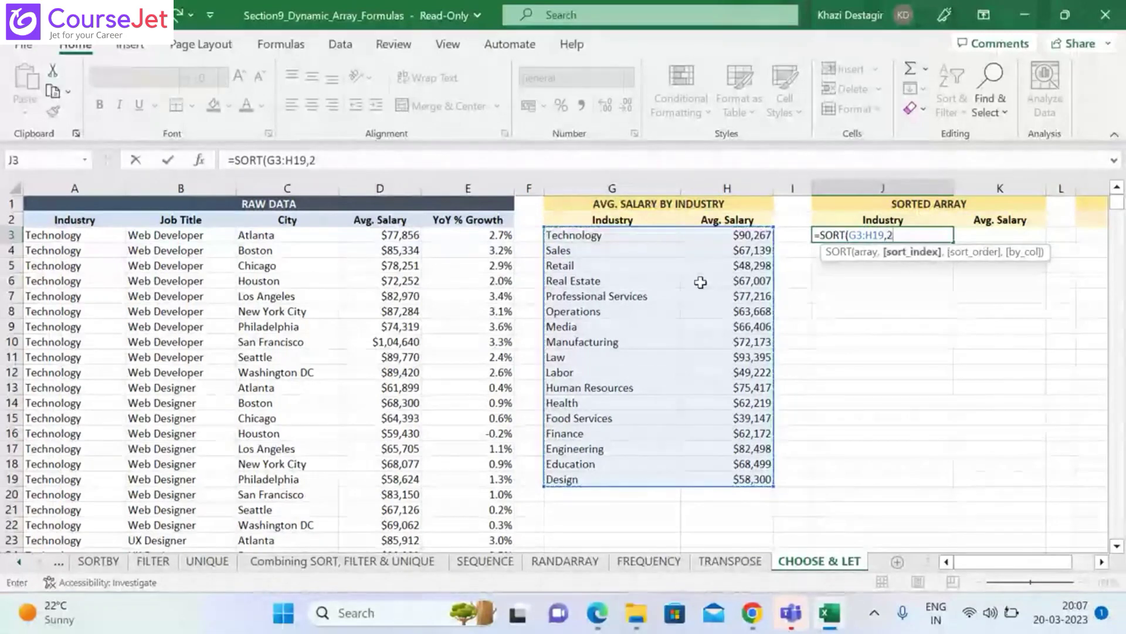
type(",")
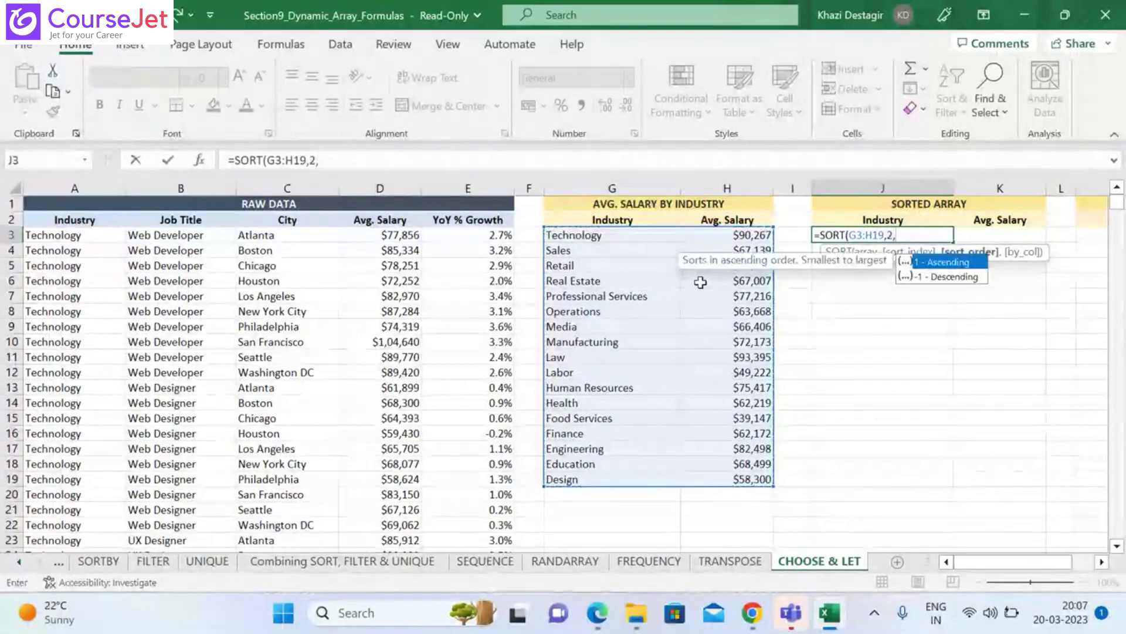
type("-1")
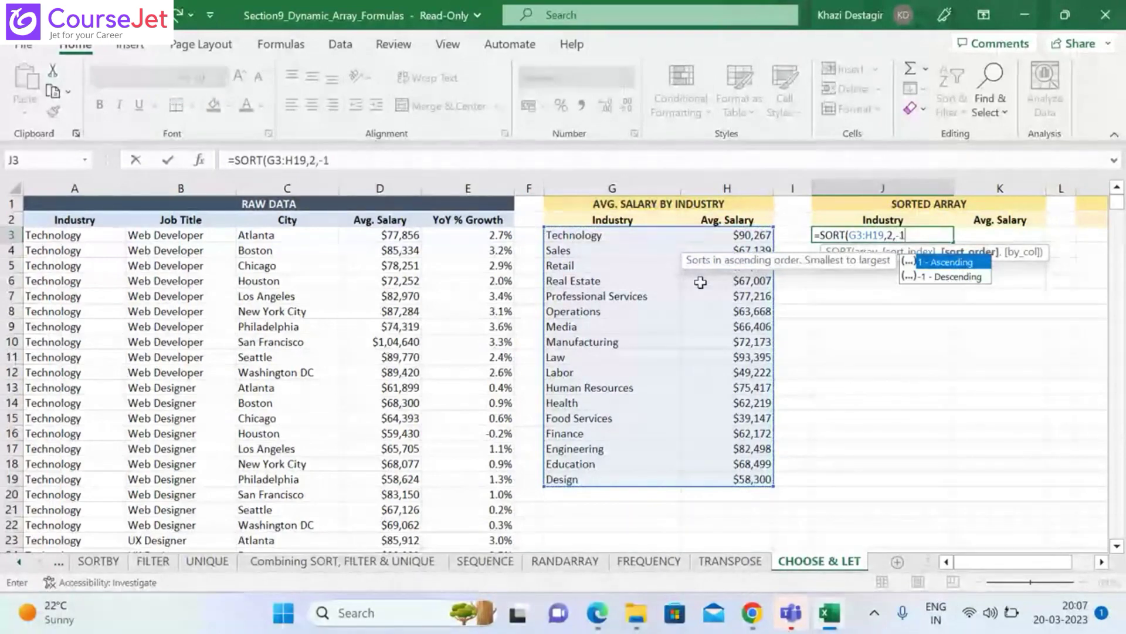
key("Return")
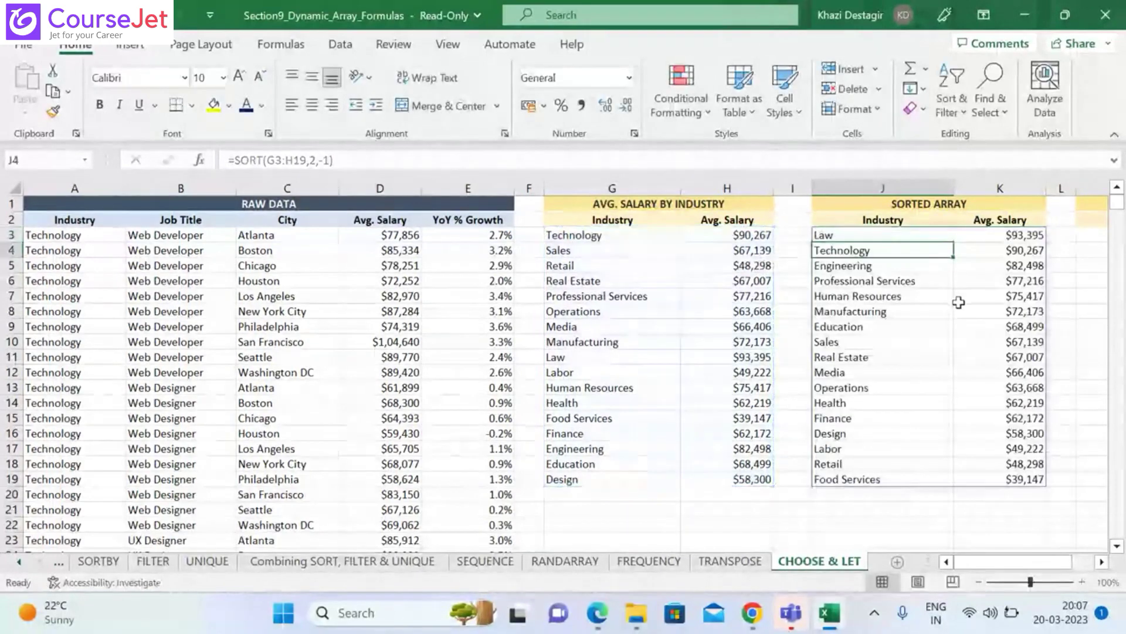
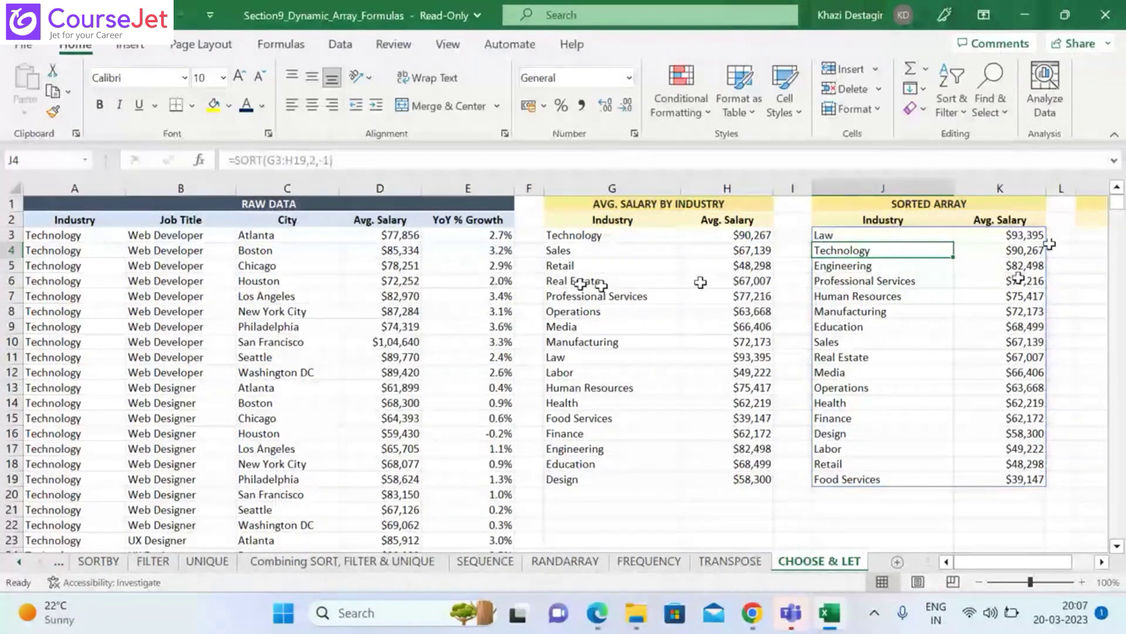
Inspect the UNIQUE, AVERAGEIFS and SORT formulas in G3, H3 and J3
left_click(582, 234)
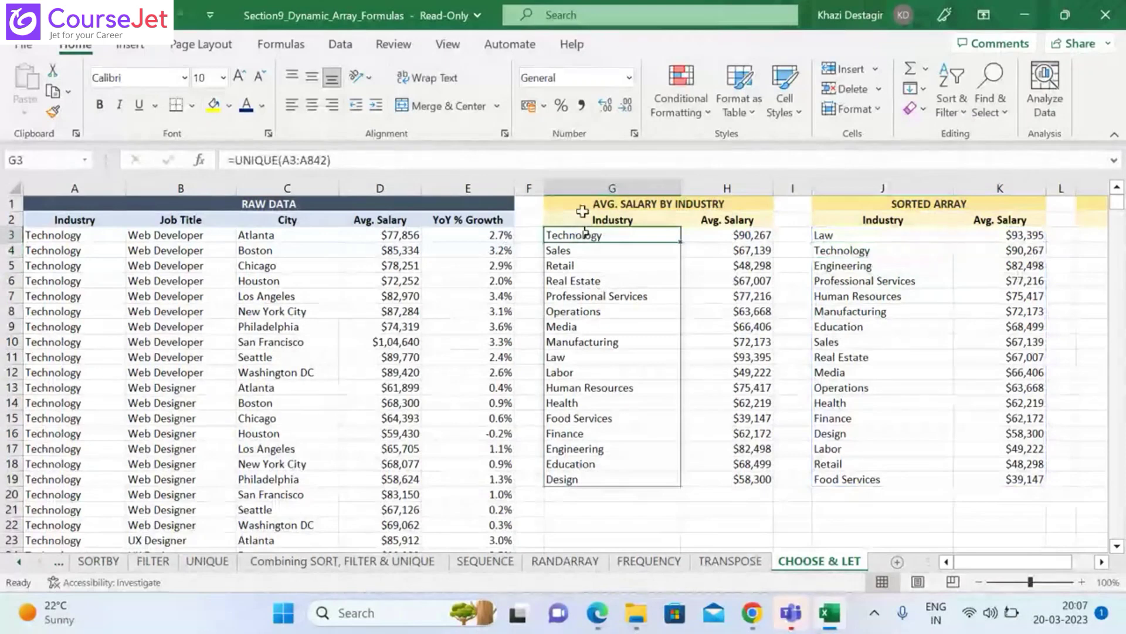
left_click(581, 219)
left_click_drag(582, 219, 587, 232)
left_click(579, 234)
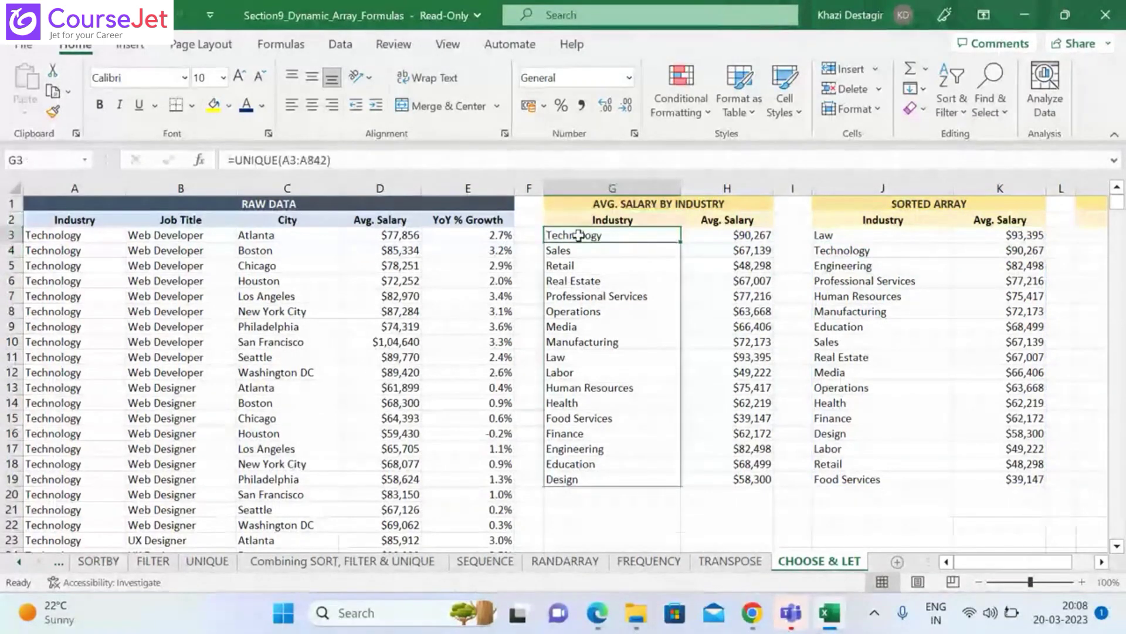
left_click(734, 234)
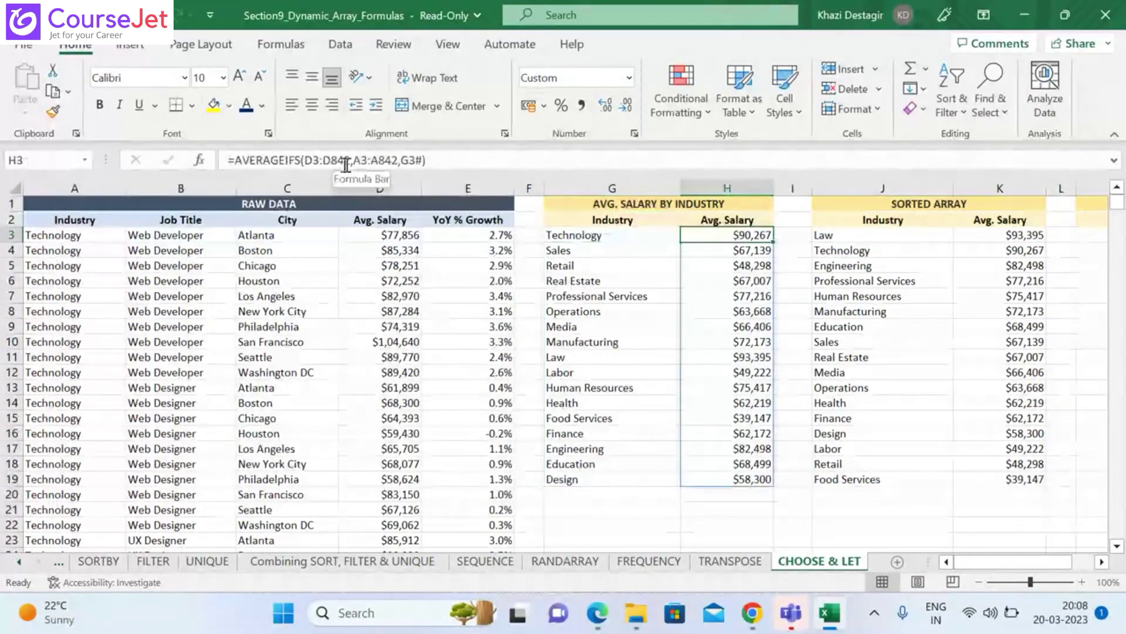
left_click(846, 236)
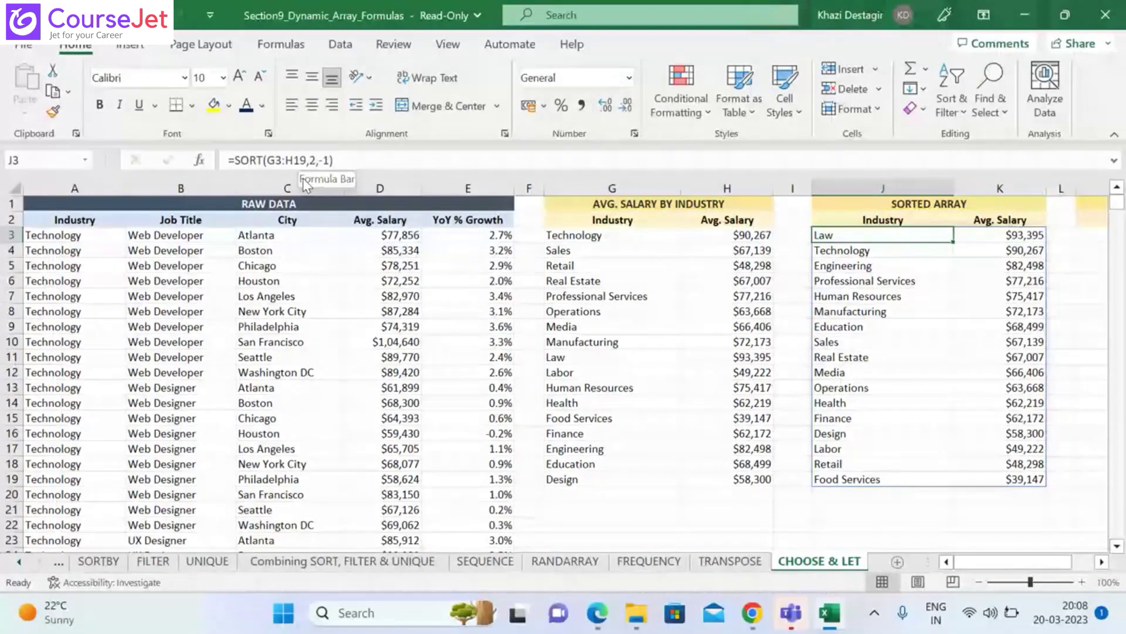
Edit J3's SORT formula, trying G3# before restoring the G3:H19 range, and confirm it
double_click(279, 161)
key("BackSpace")
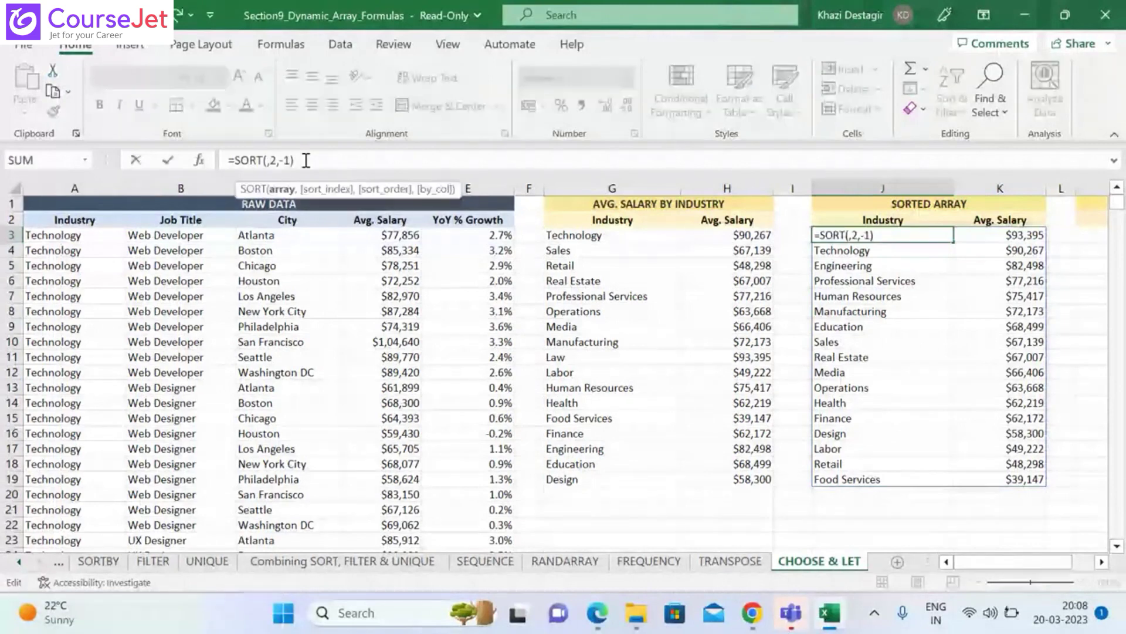
left_click(596, 237)
type("#")
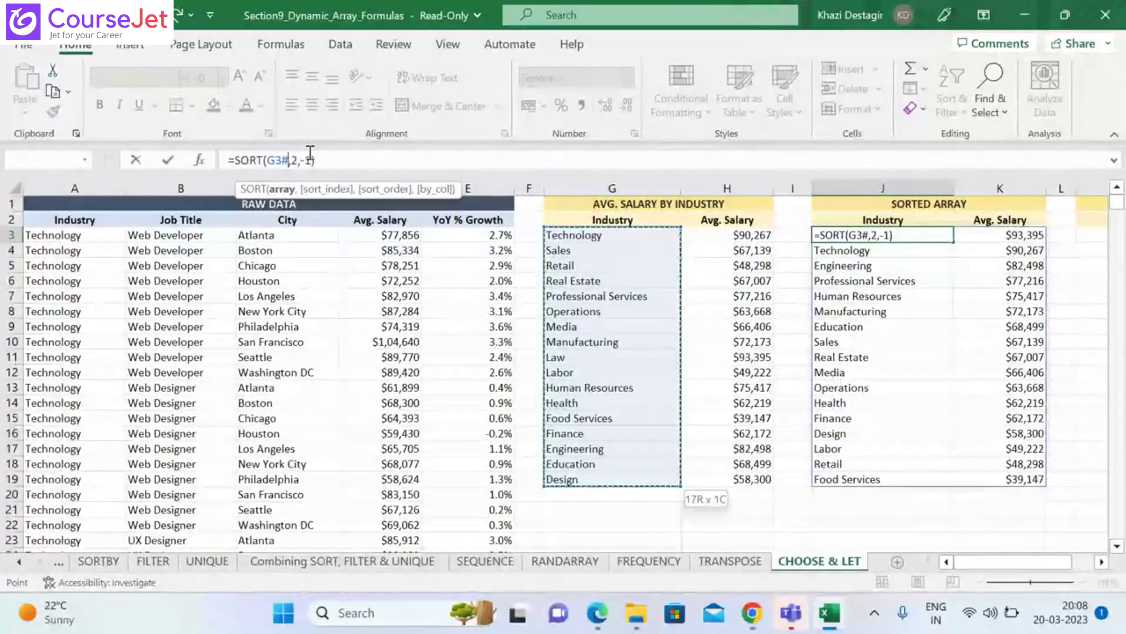
key("shift+Right")
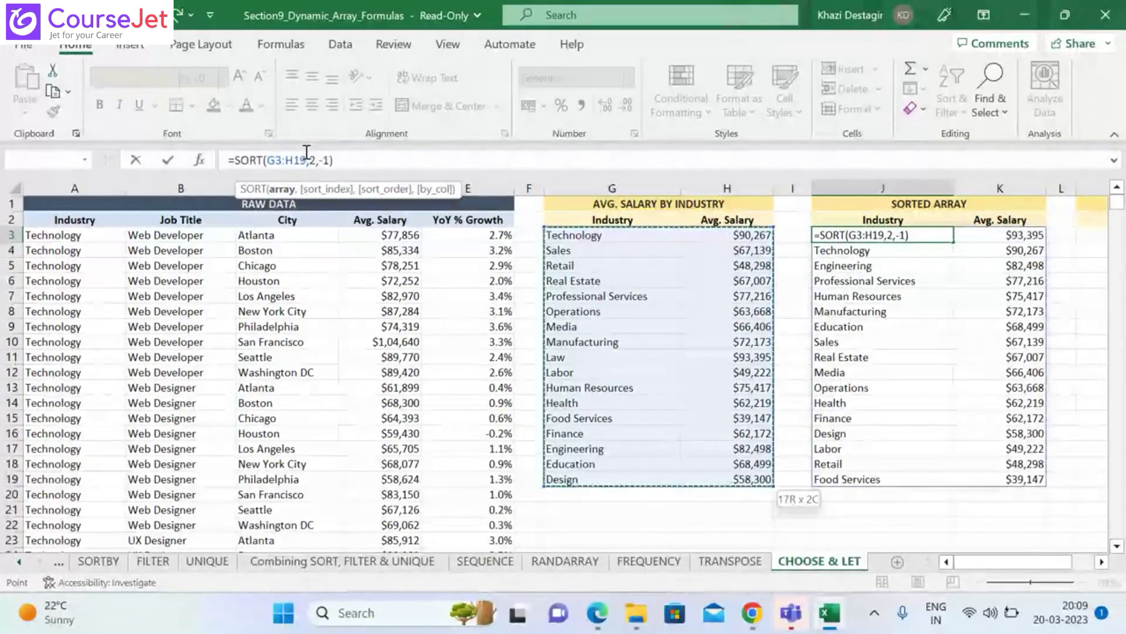
key("ctrl+Return")
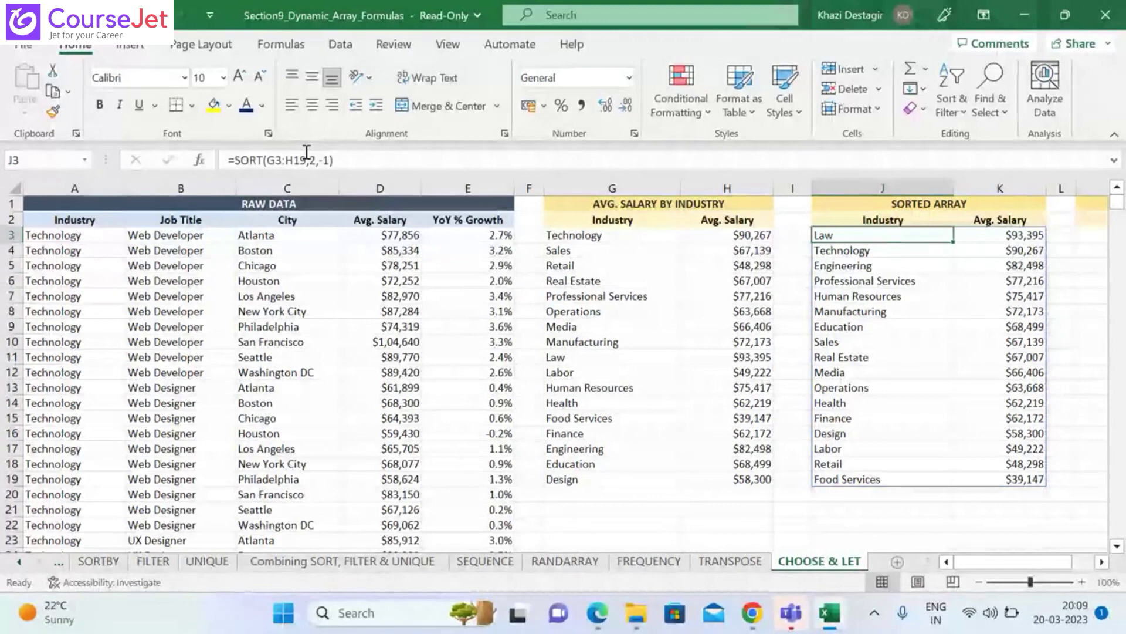
key("F2")
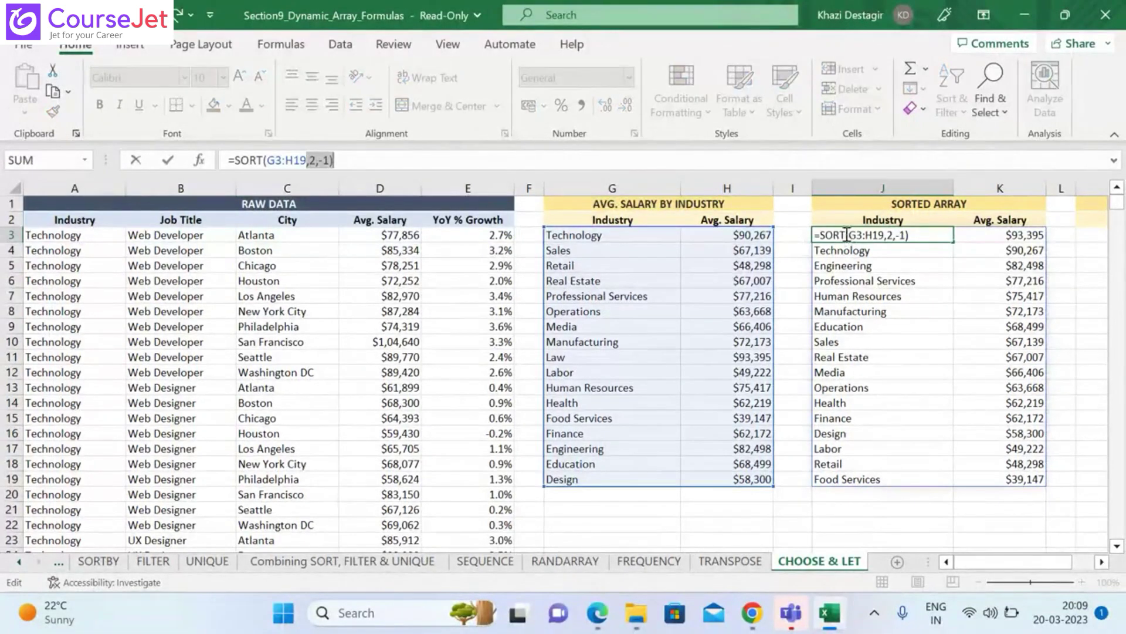
left_click(856, 262)
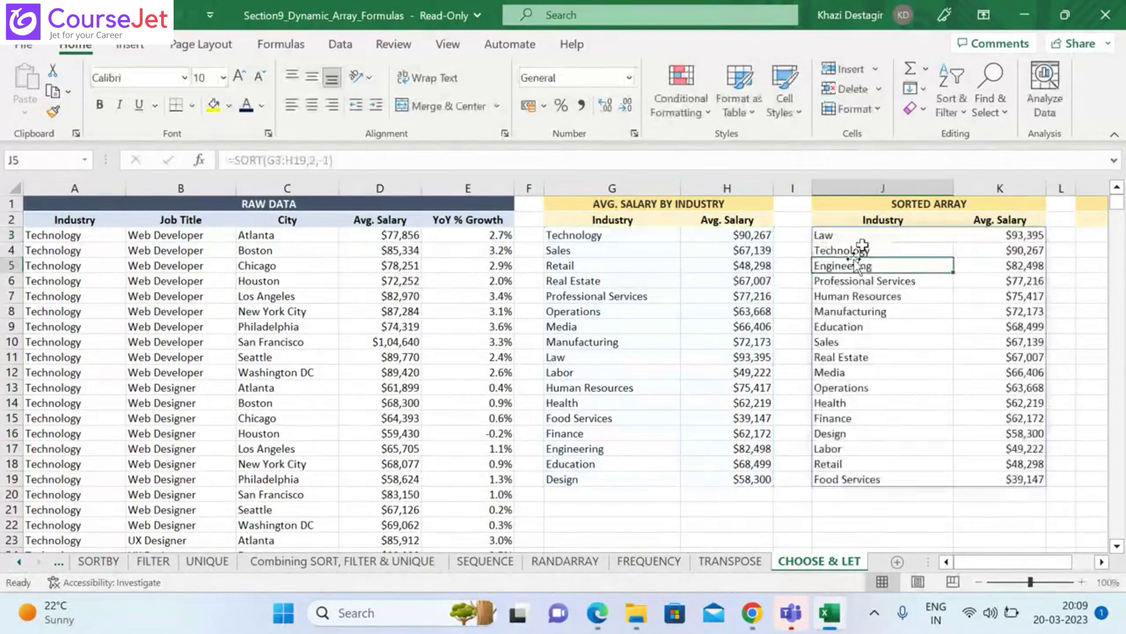
left_click(849, 233)
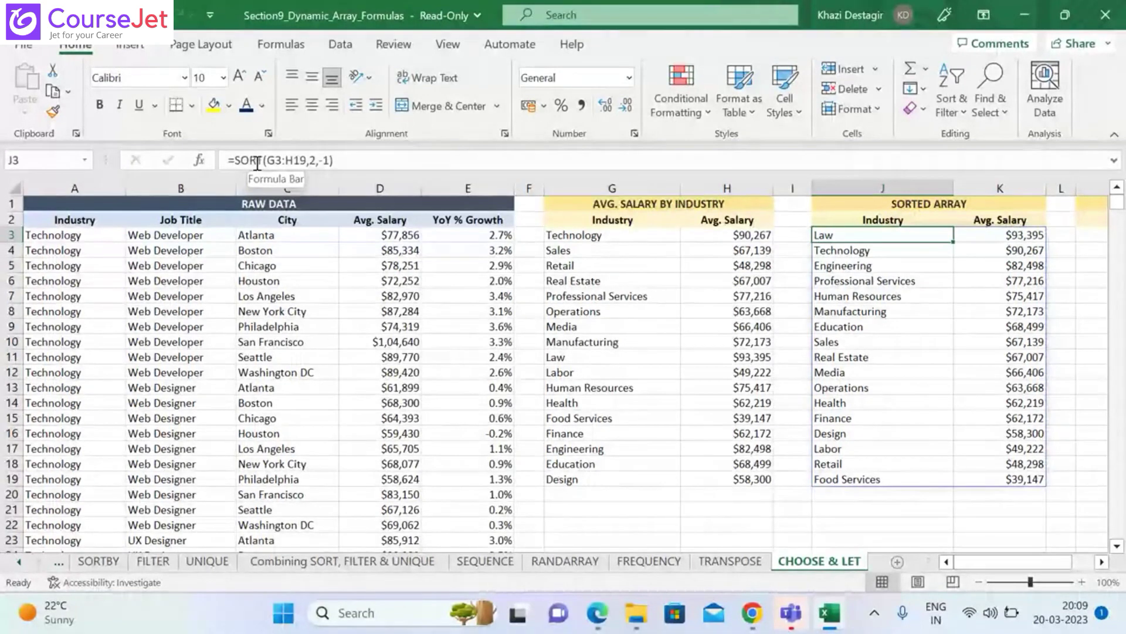
Enter TECH in the empty cell A843 below the data, then recheck G3's UNIQUE formula
left_click(1118, 547)
left_click(1117, 547)
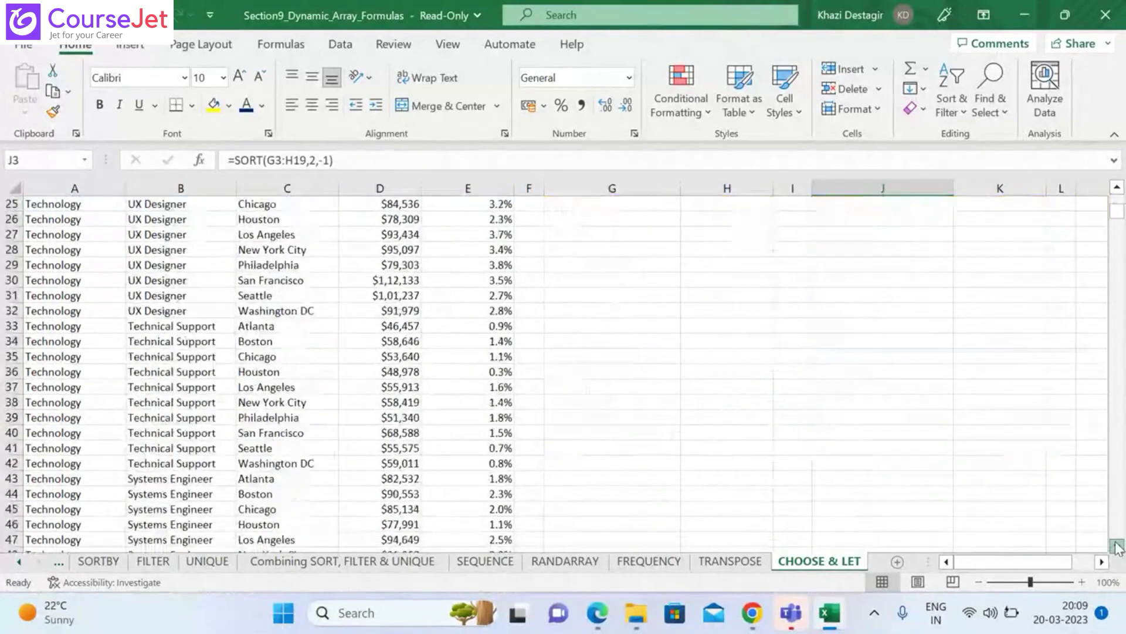
left_click(1118, 547)
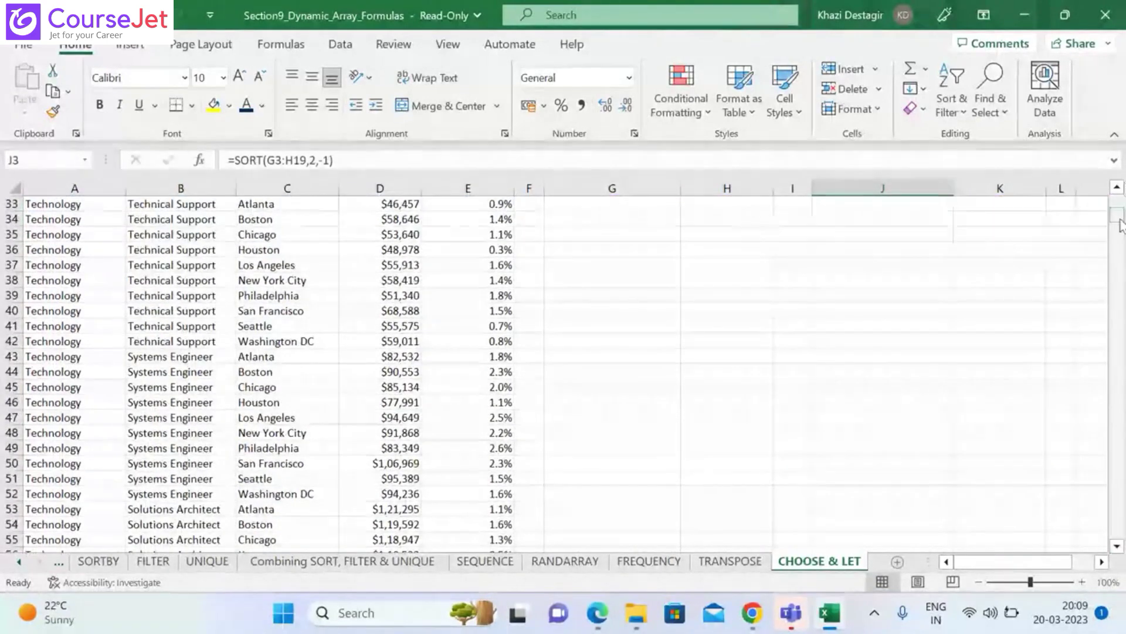
left_click_drag(1121, 226, 1121, 528)
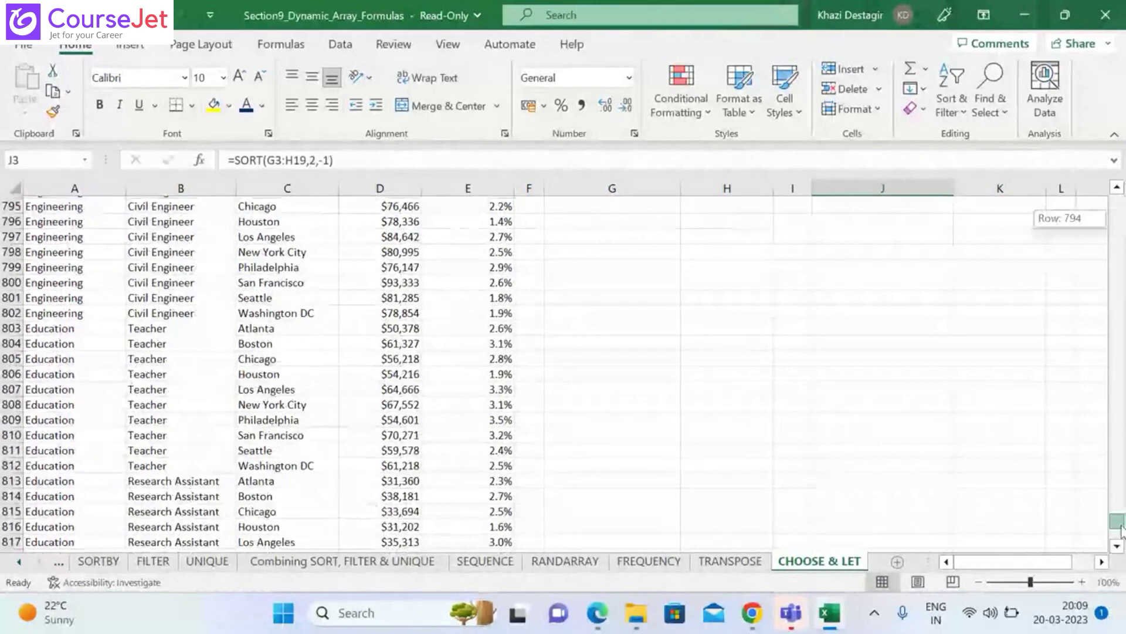
left_click(1118, 546)
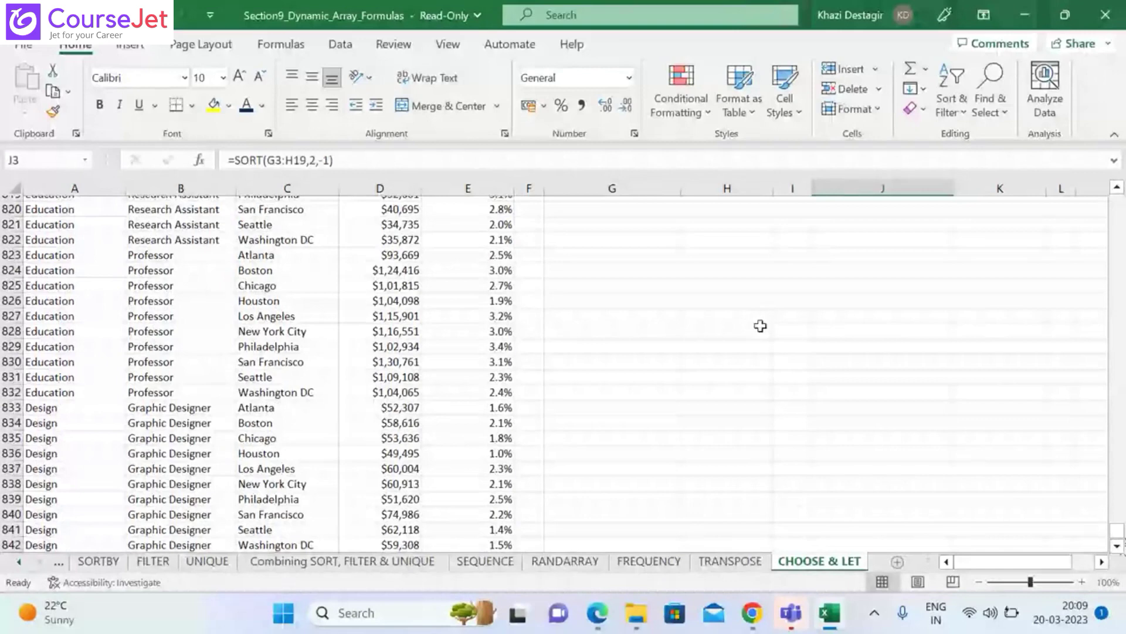
scroll(70, 390, "down", 4)
left_click(70, 390)
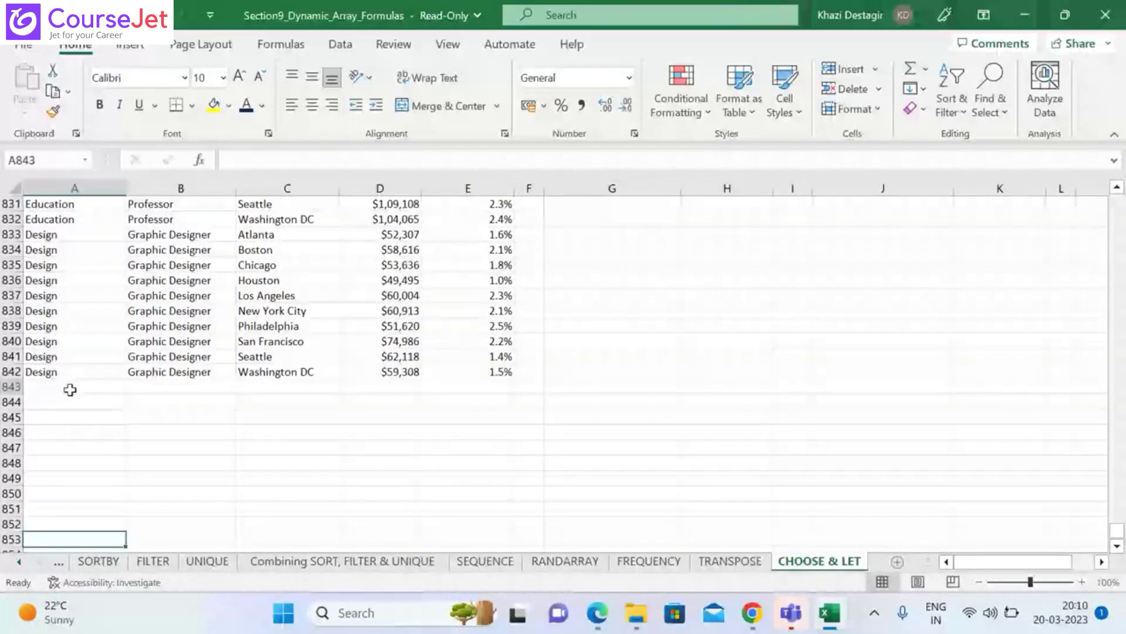
type("TECH")
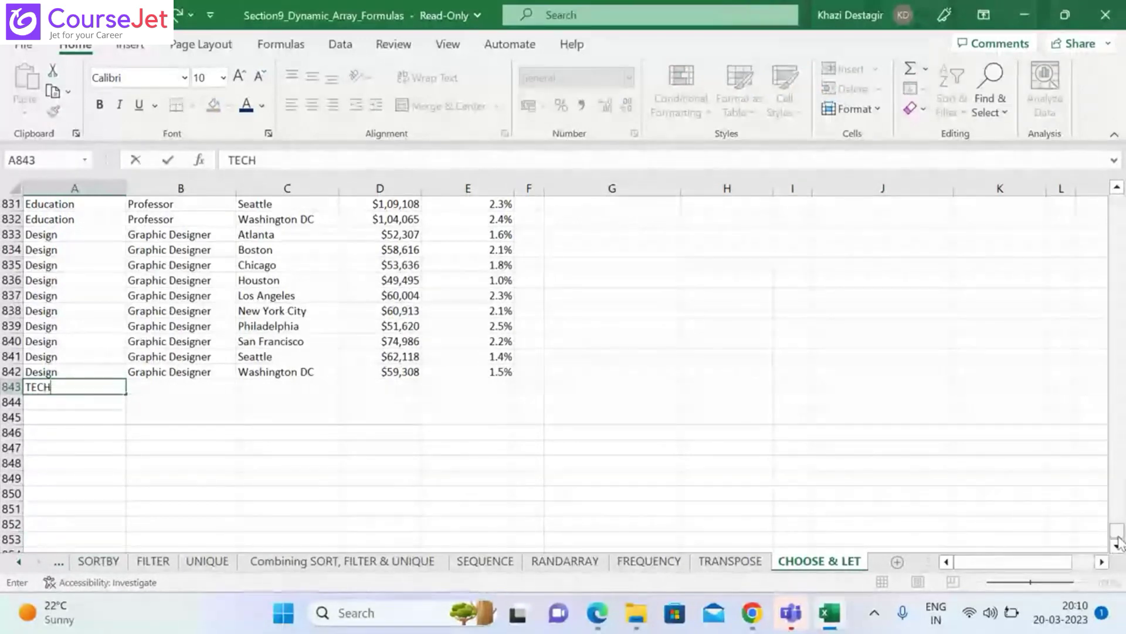
left_click_drag(1118, 539, 1105, 188)
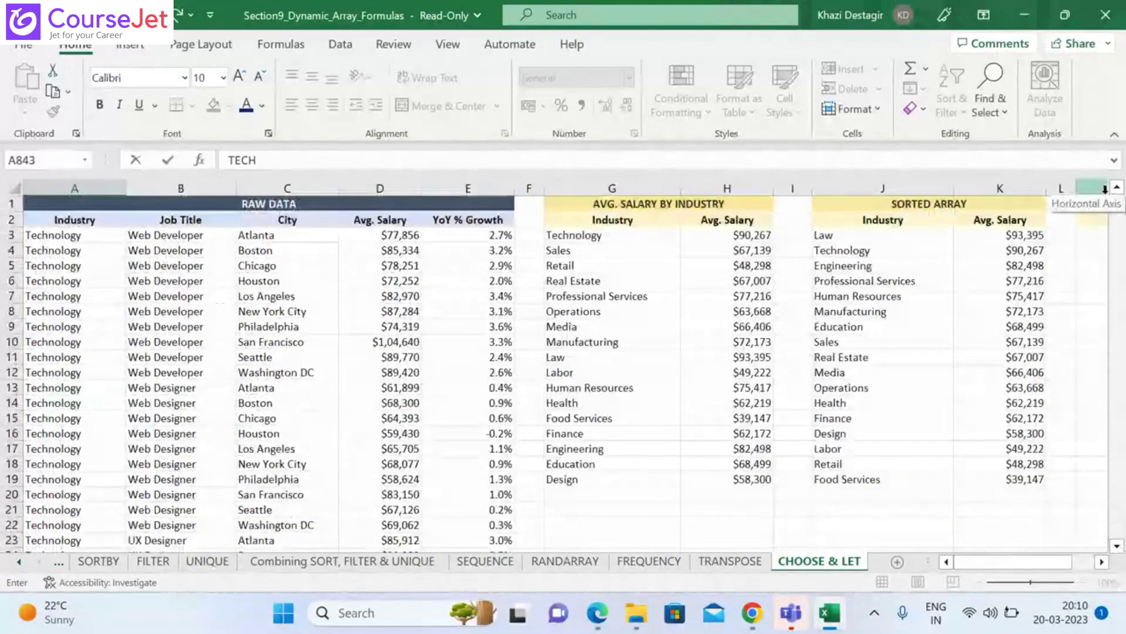
key("Return")
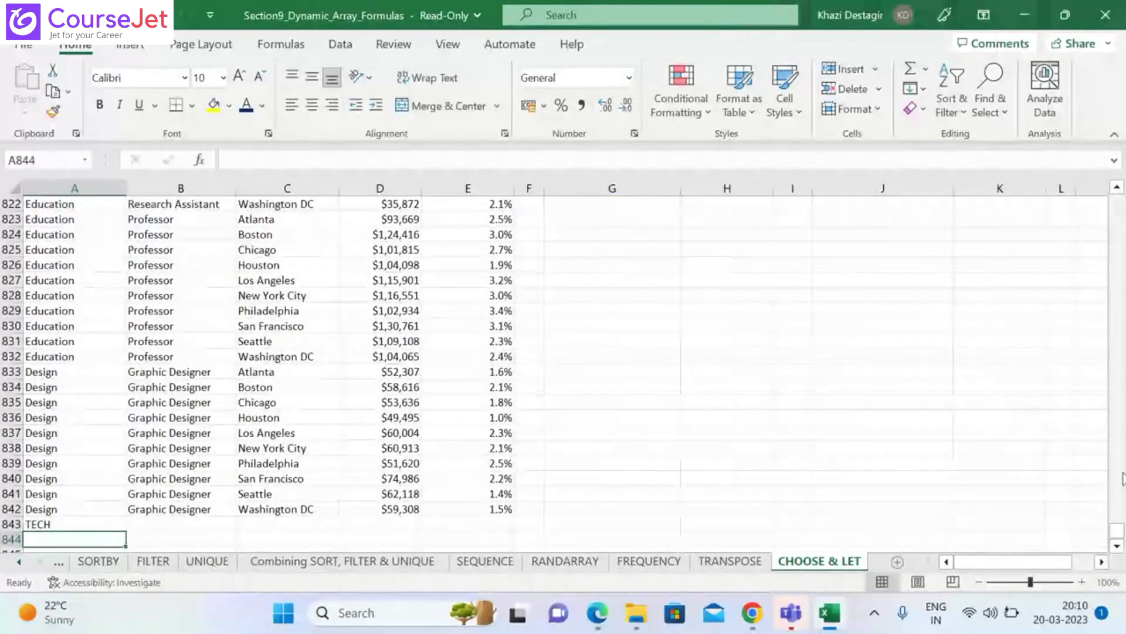
left_click_drag(1106, 530, 1118, 202)
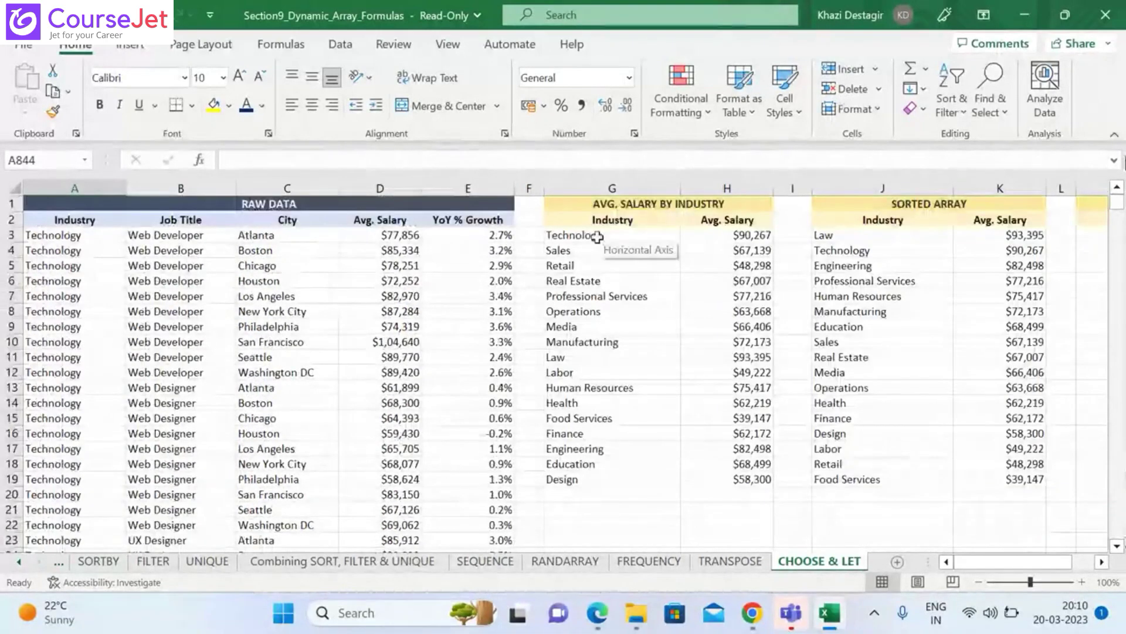
left_click(597, 240)
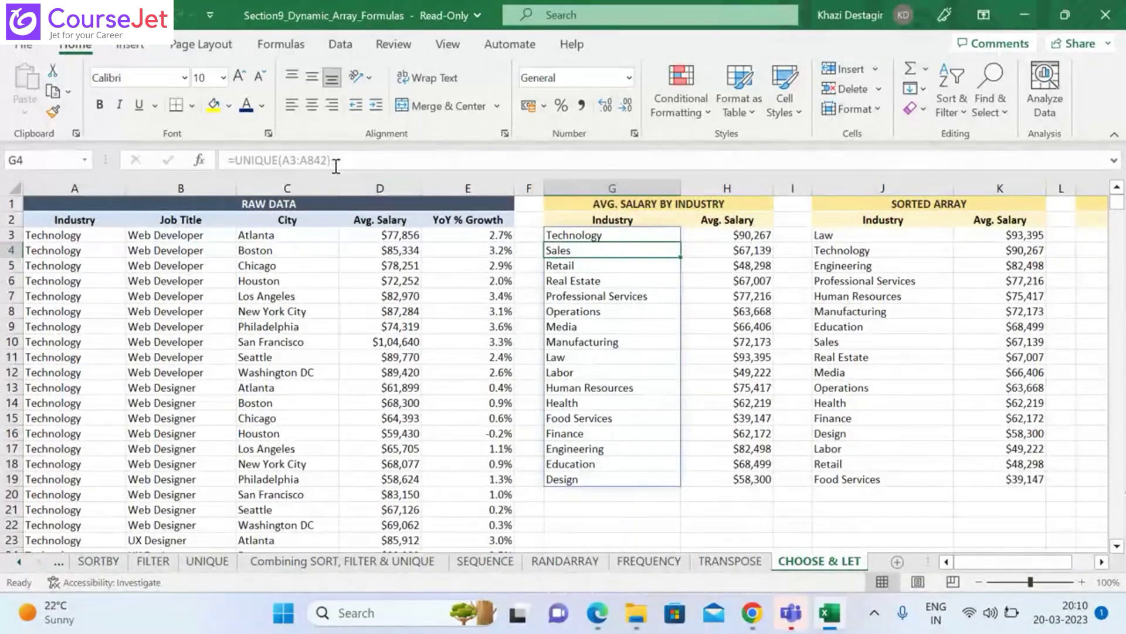
Extend G3's UNIQUE range from A3 down to A843 to include TECH
left_click(628, 235)
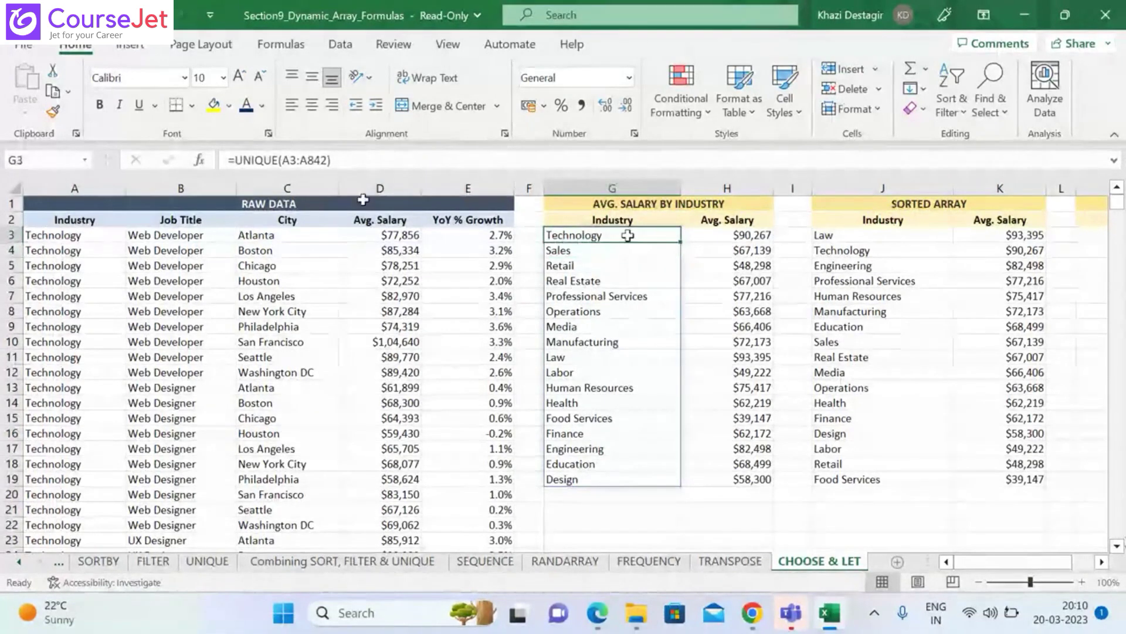
left_click(328, 160)
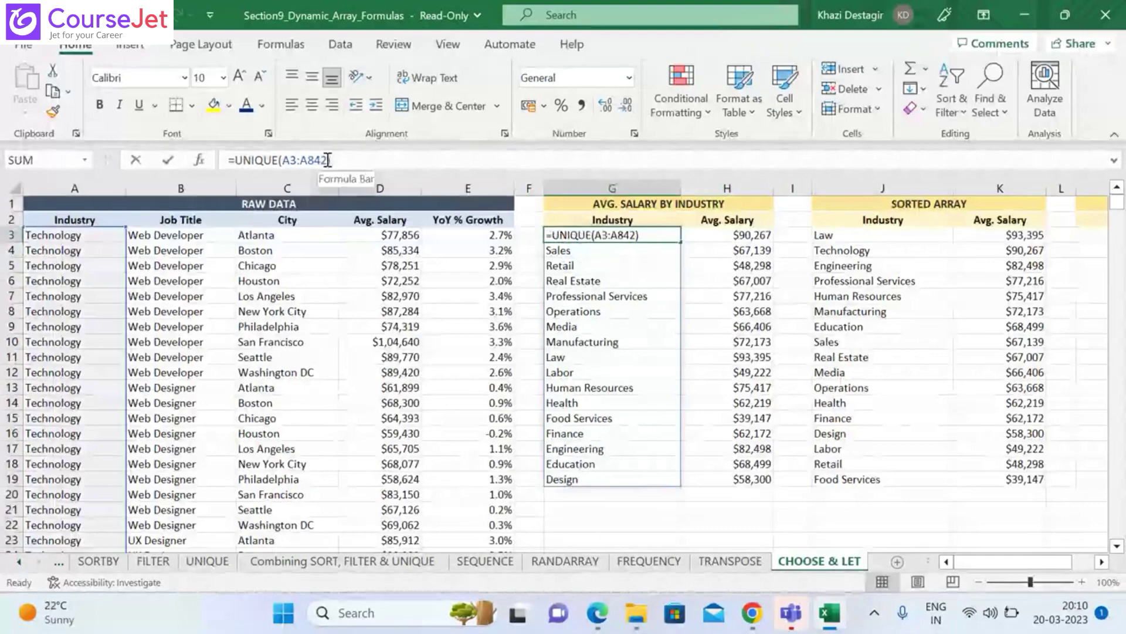
key("BackSpace")
key("BackSpace")
key("BackSpace")
key("BackSpace")
key("BackSpace")
key("BackSpace")
key("BackSpace")
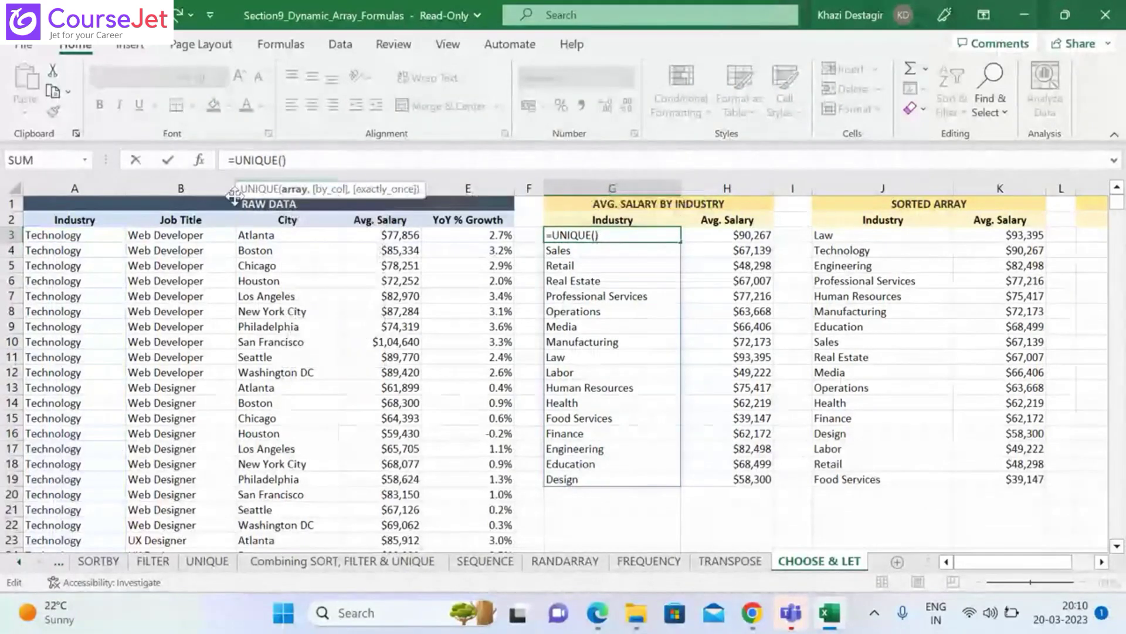
left_click(87, 237)
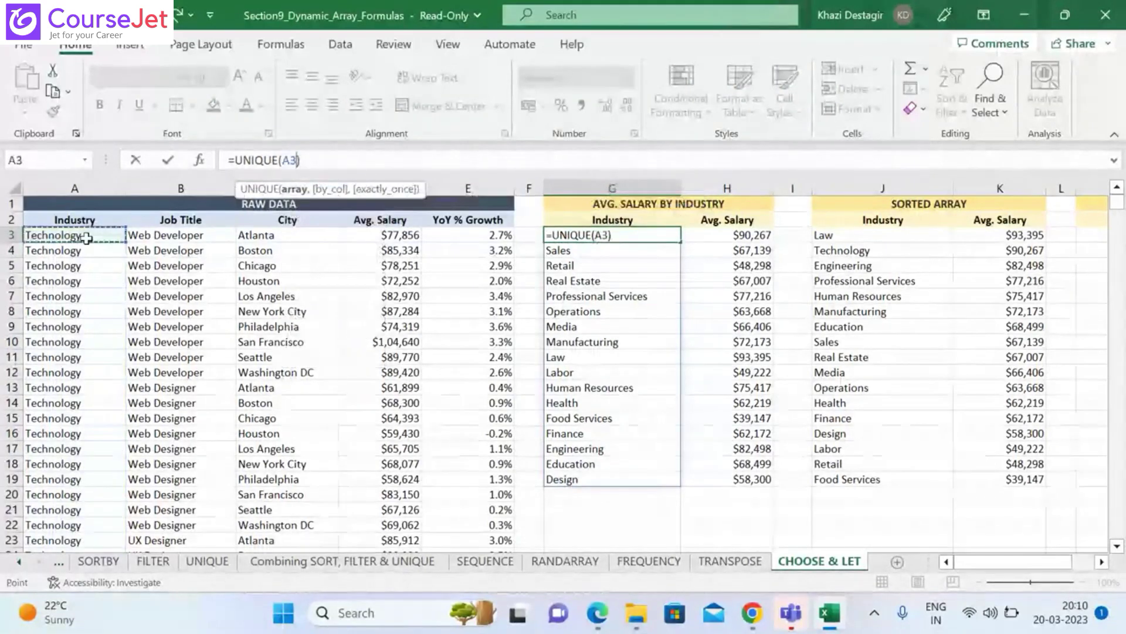
key("ctrl+shift+Down")
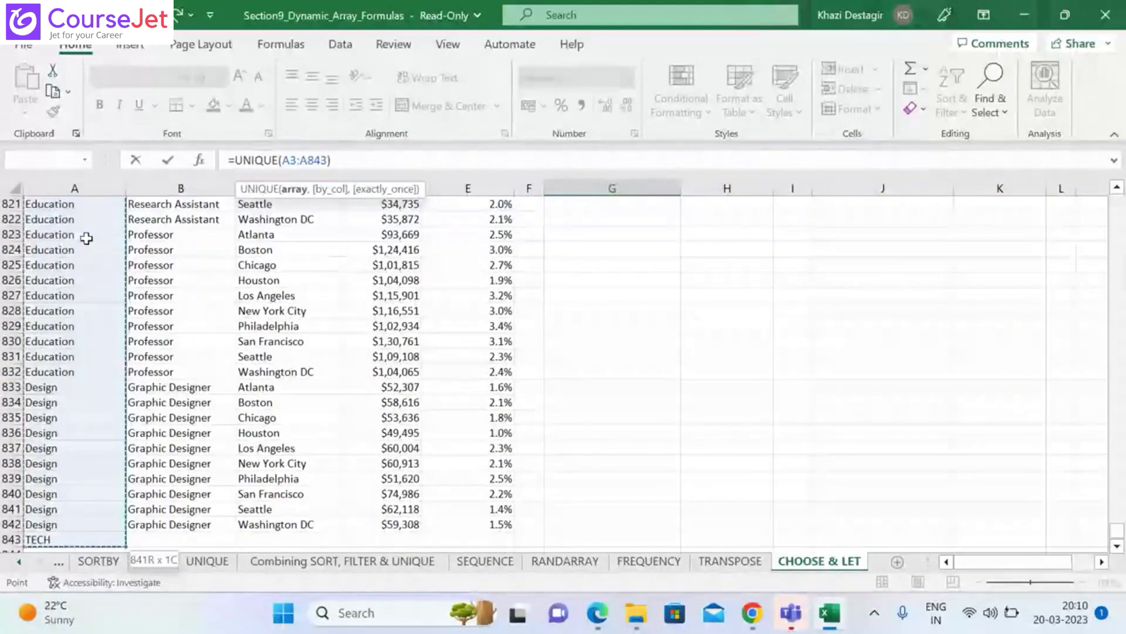
key("Return")
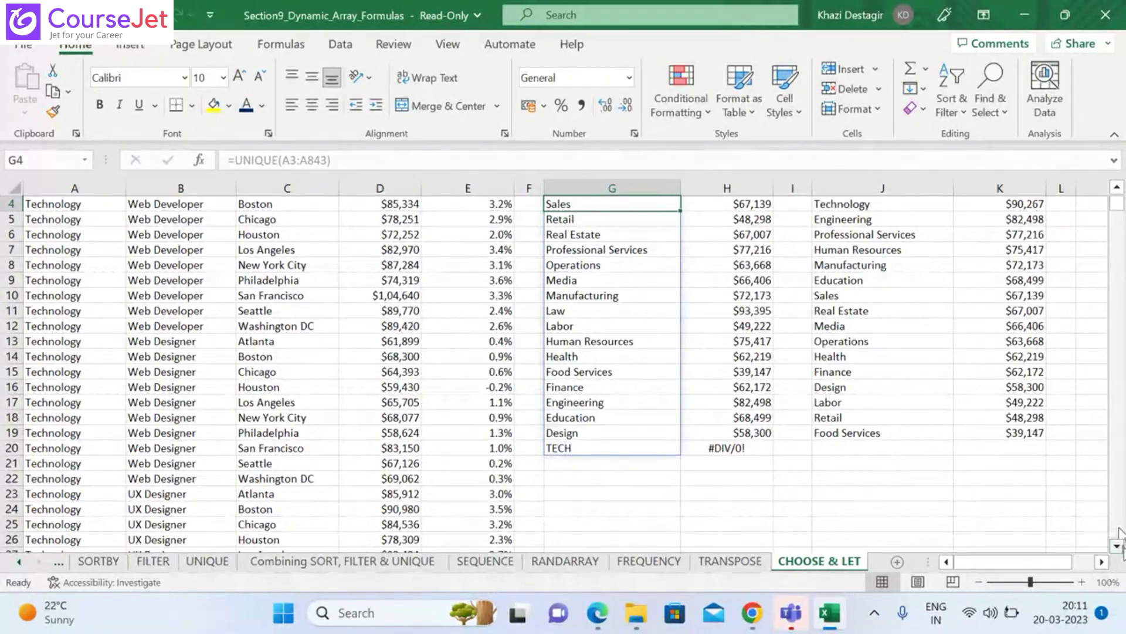
Clear the stray TECH entry from A843 and return to the top of the sheet
left_click_drag(1118, 205, 1119, 531)
left_click(103, 545)
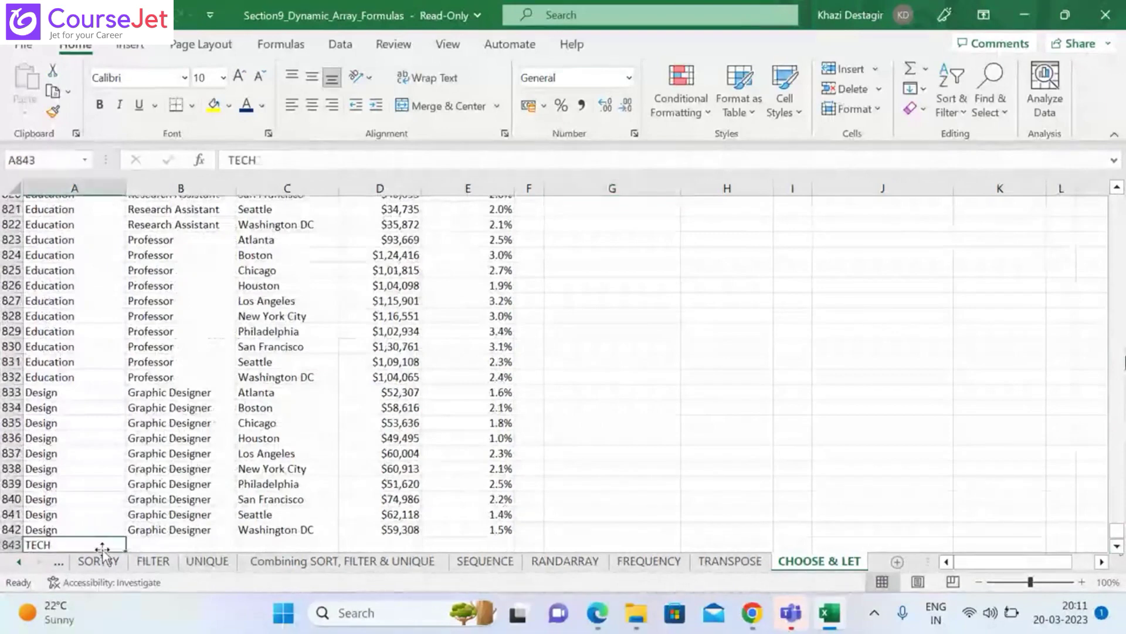
key("Delete")
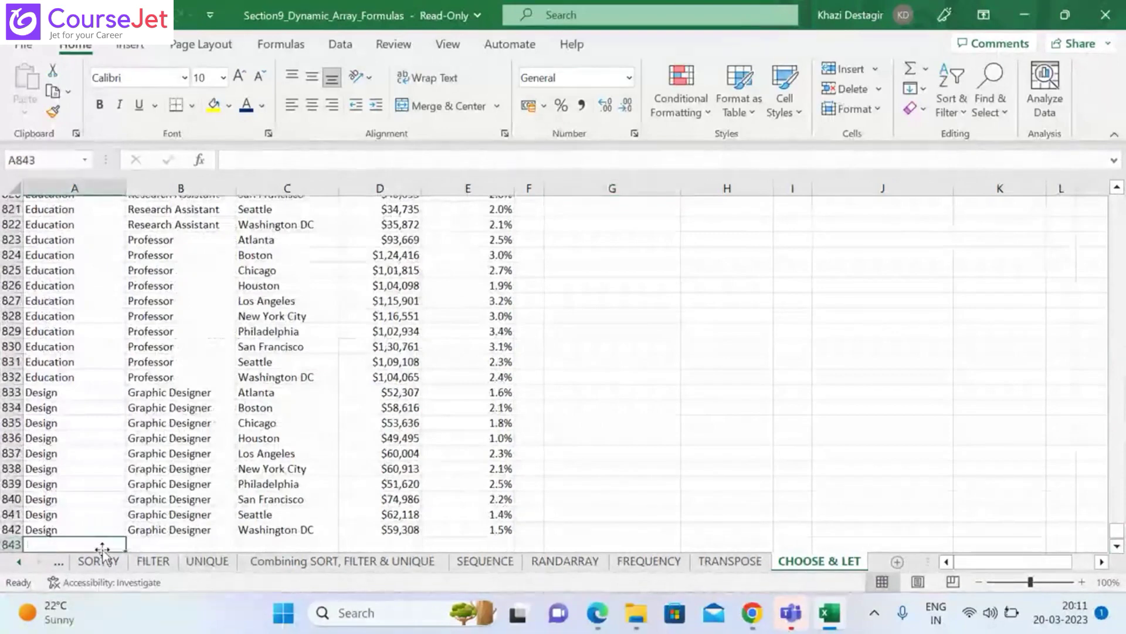
left_click_drag(1117, 530, 1115, 183)
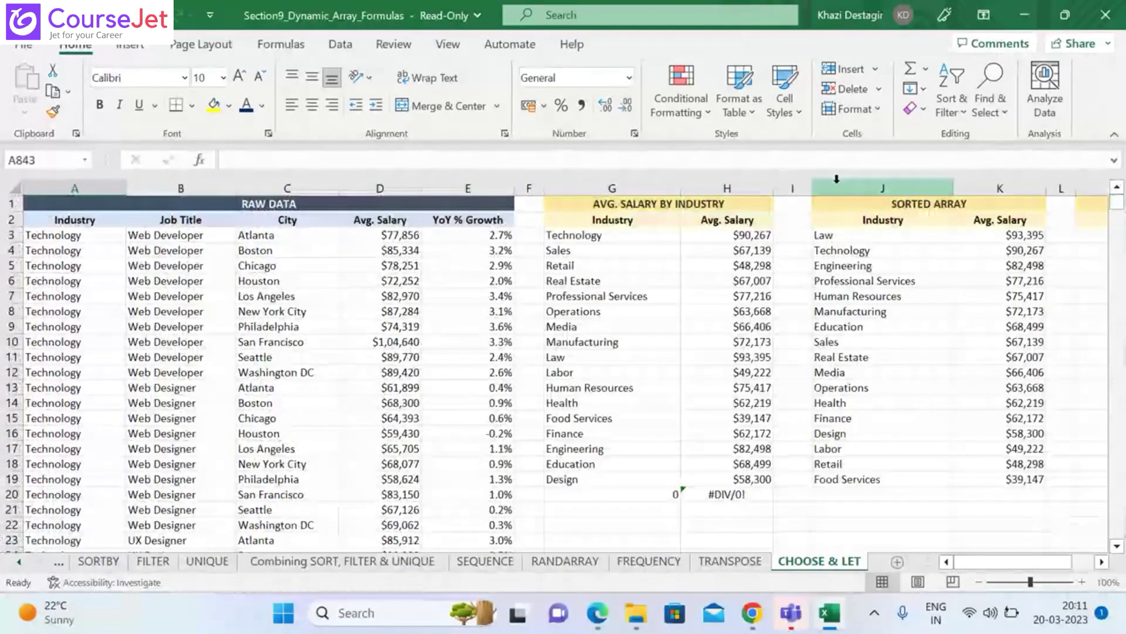
left_click(651, 246)
left_click(727, 494)
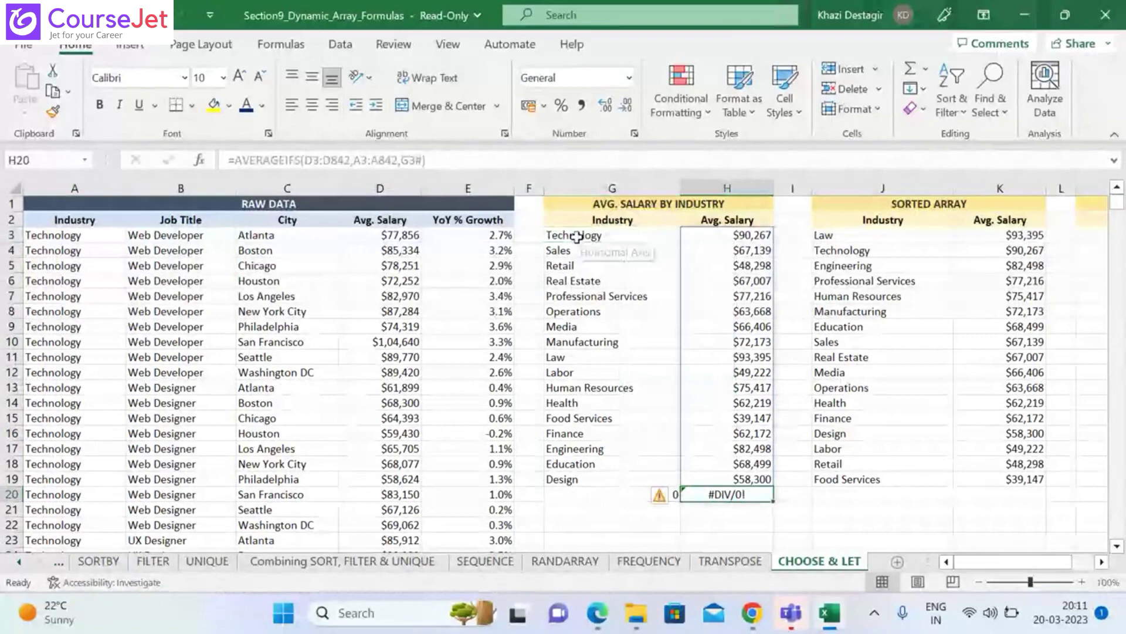
left_click(577, 236)
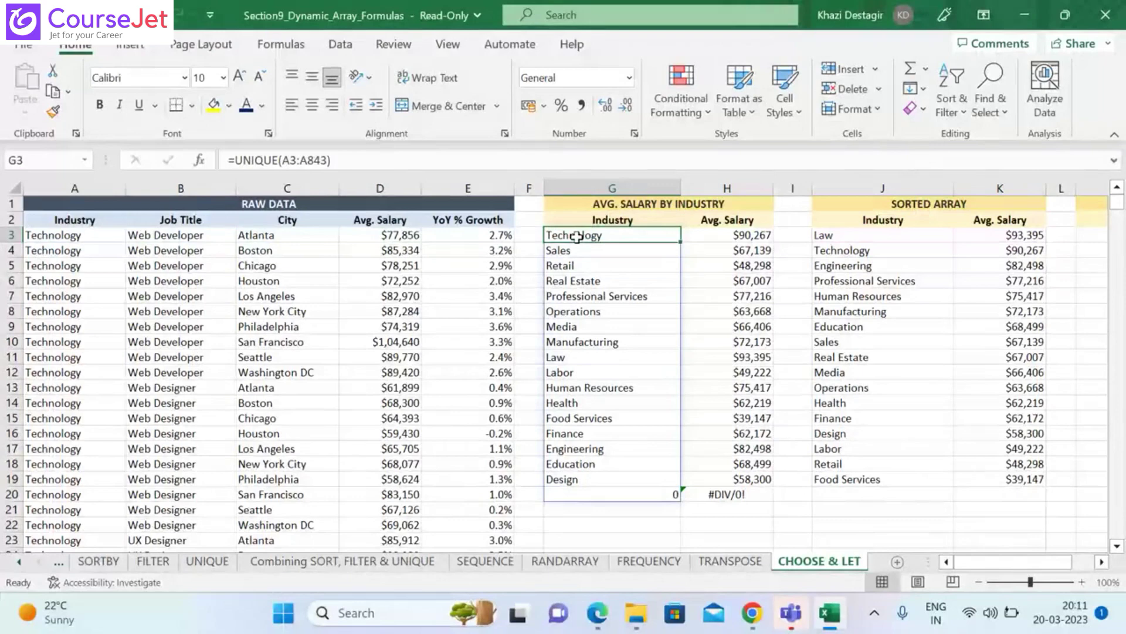
left_click(907, 238)
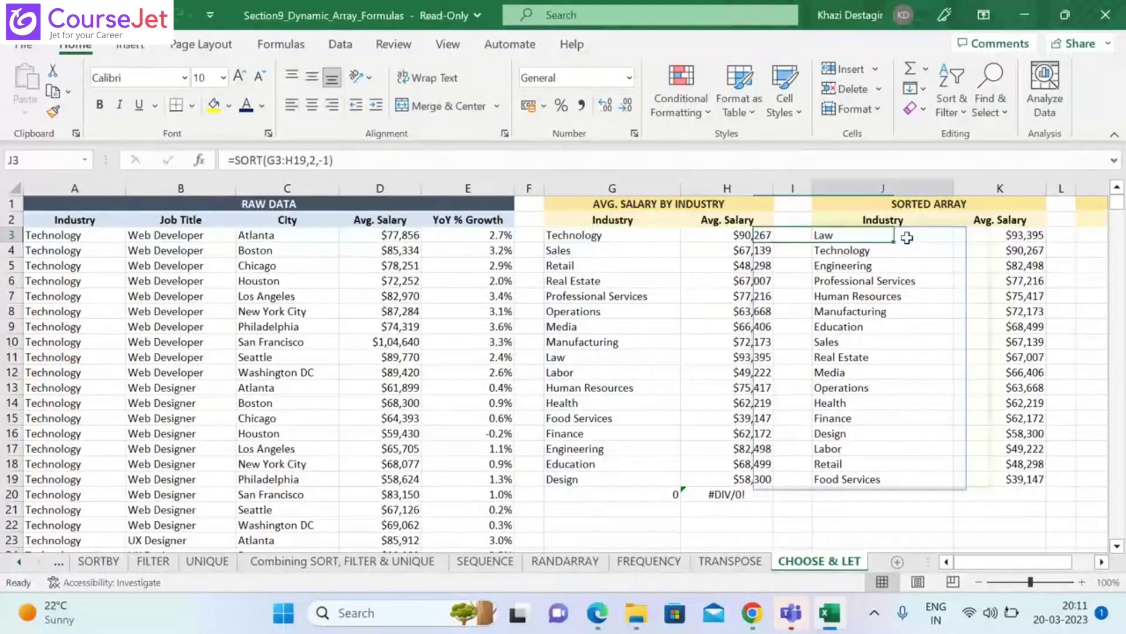
Delete the SORT formula in J3 and start a =CHOOSE({1,2} formula
key("Delete")
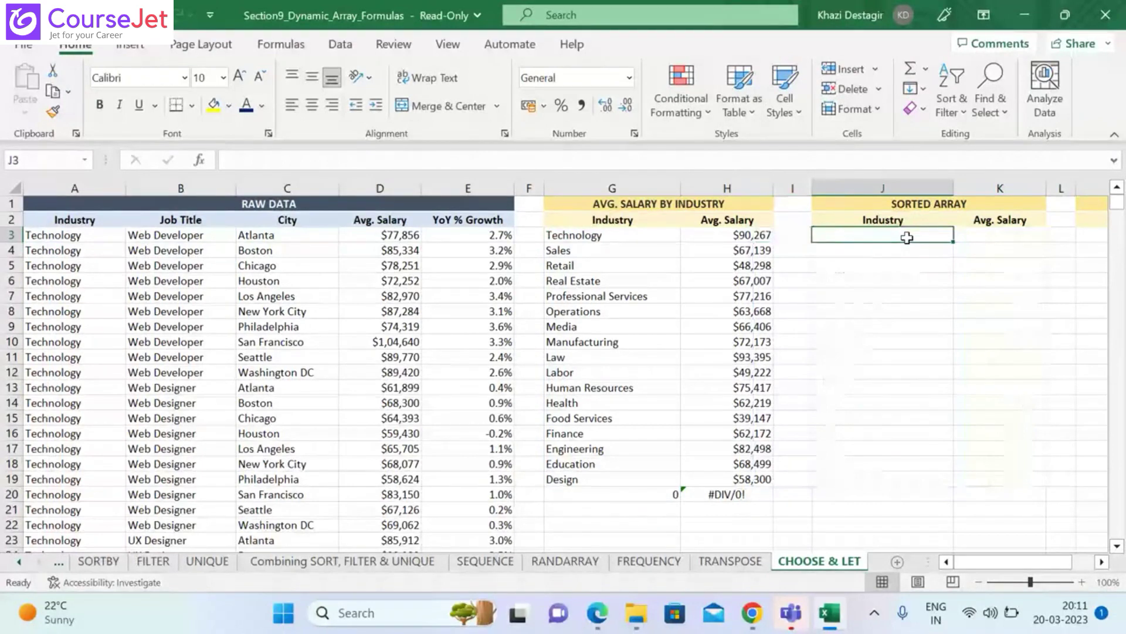
type("=CHOOSE")
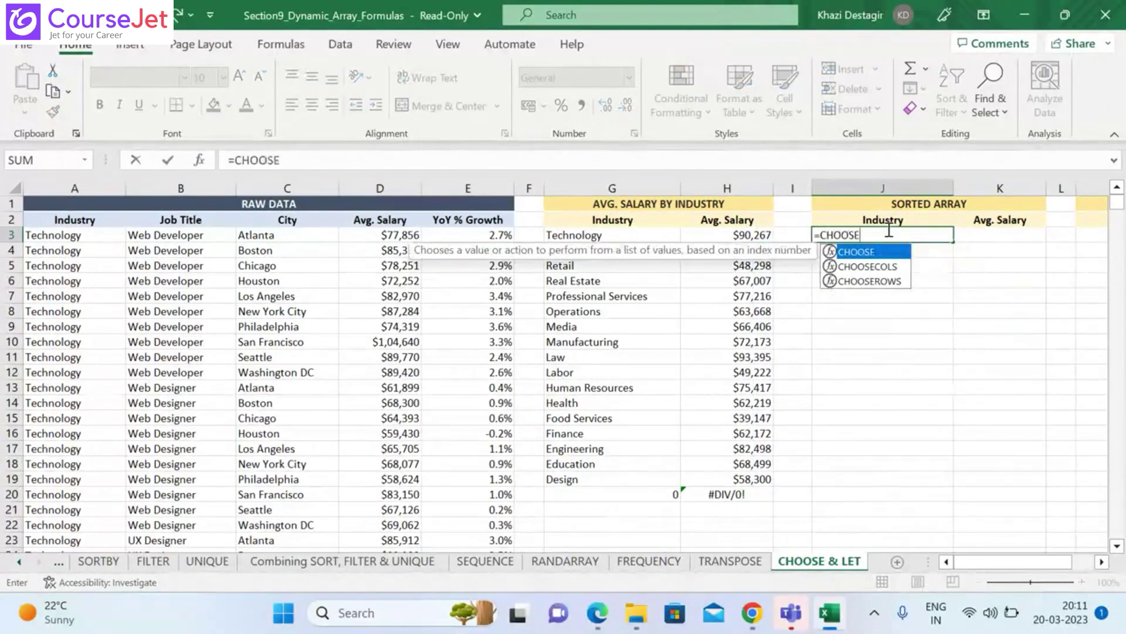
type("(")
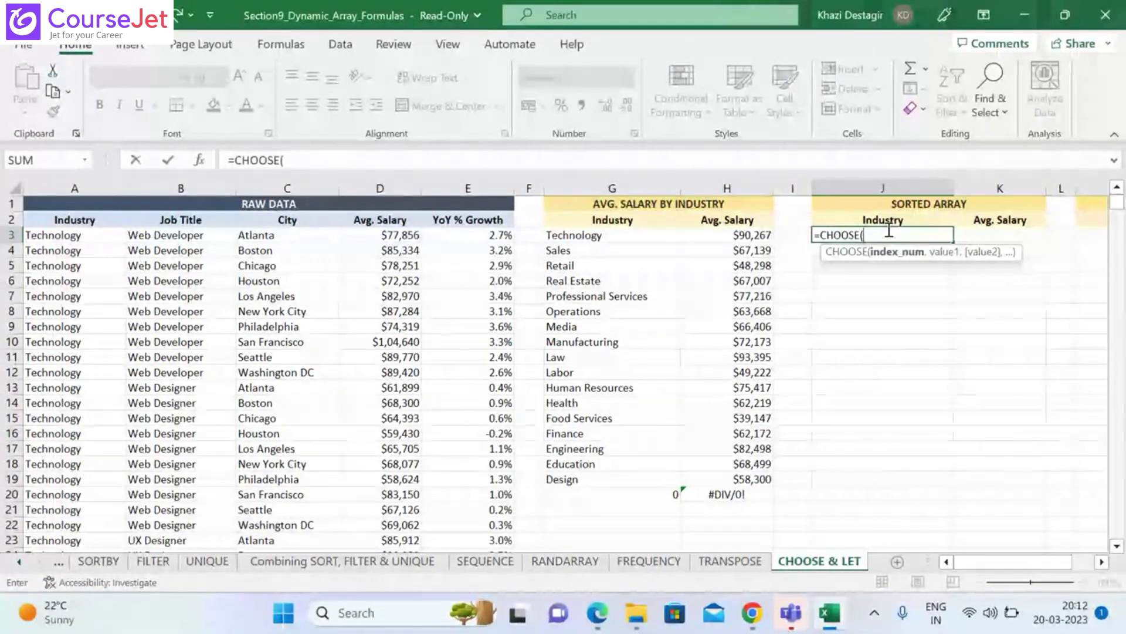
key("BackSpace")
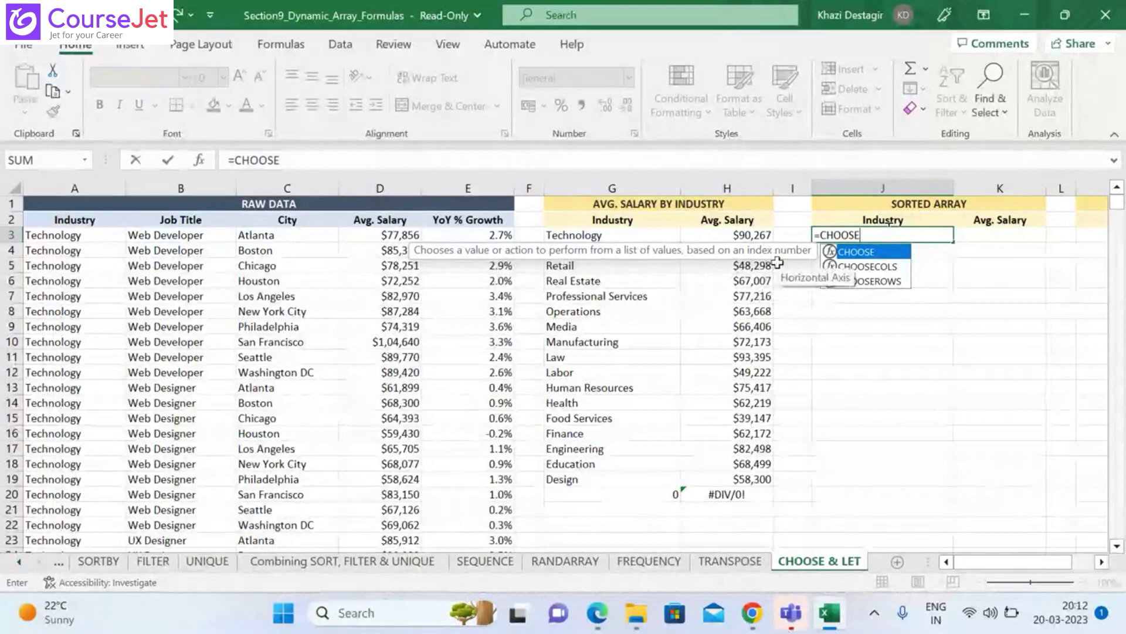
type("({")
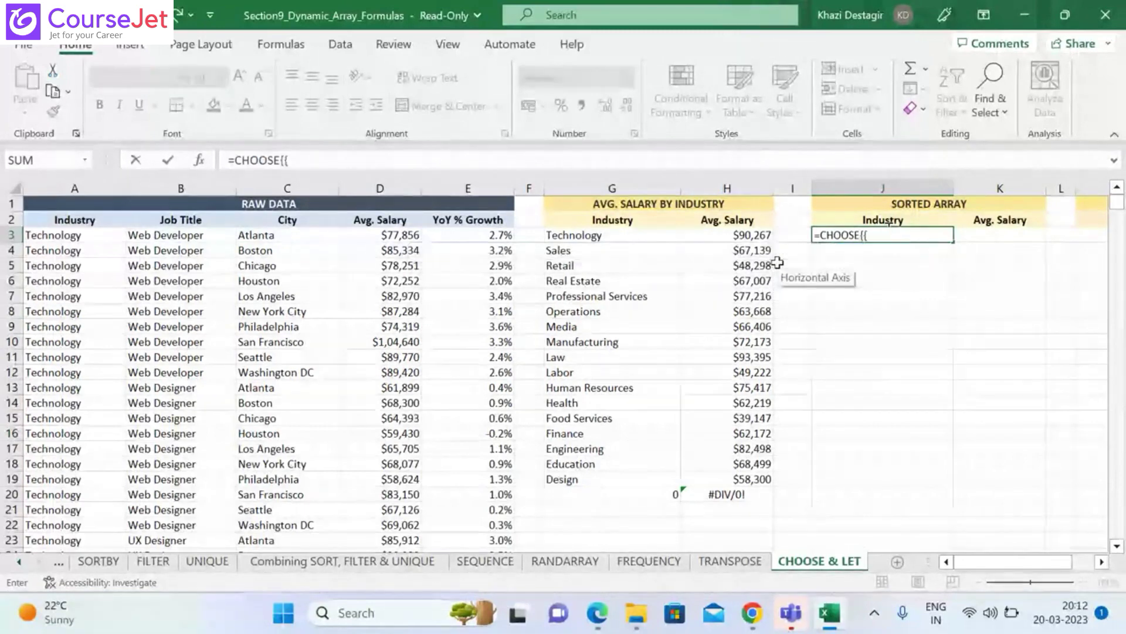
type("1,2},")
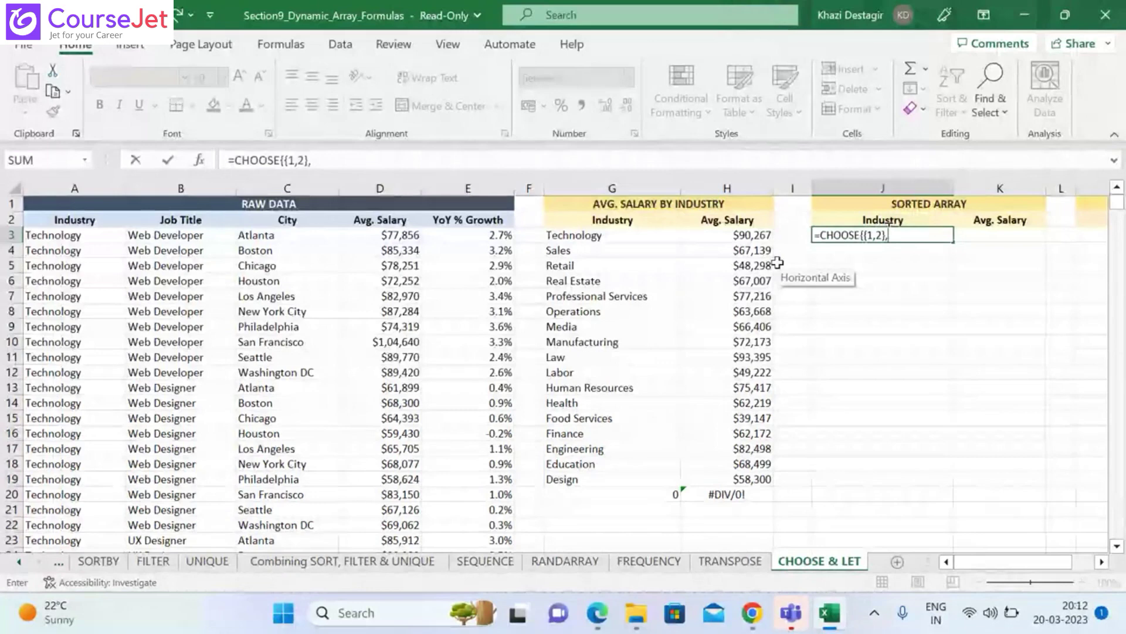
Add the G3# and H3# spill ranges as CHOOSE arguments and enter the formula
left_click(667, 235)
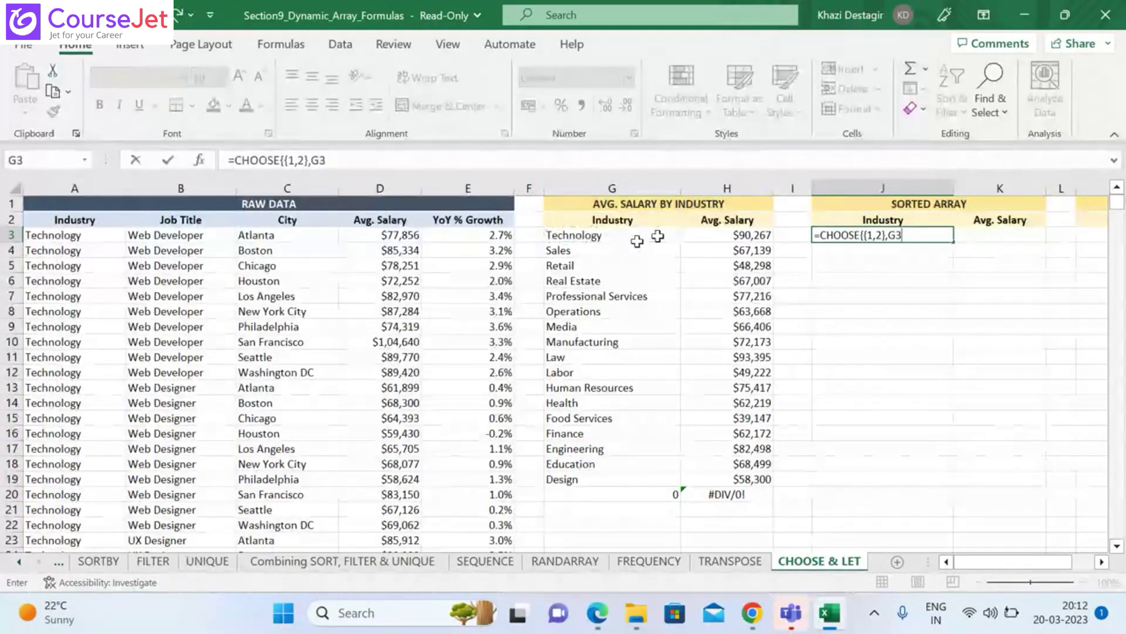
key("BackSpace")
left_click(637, 242)
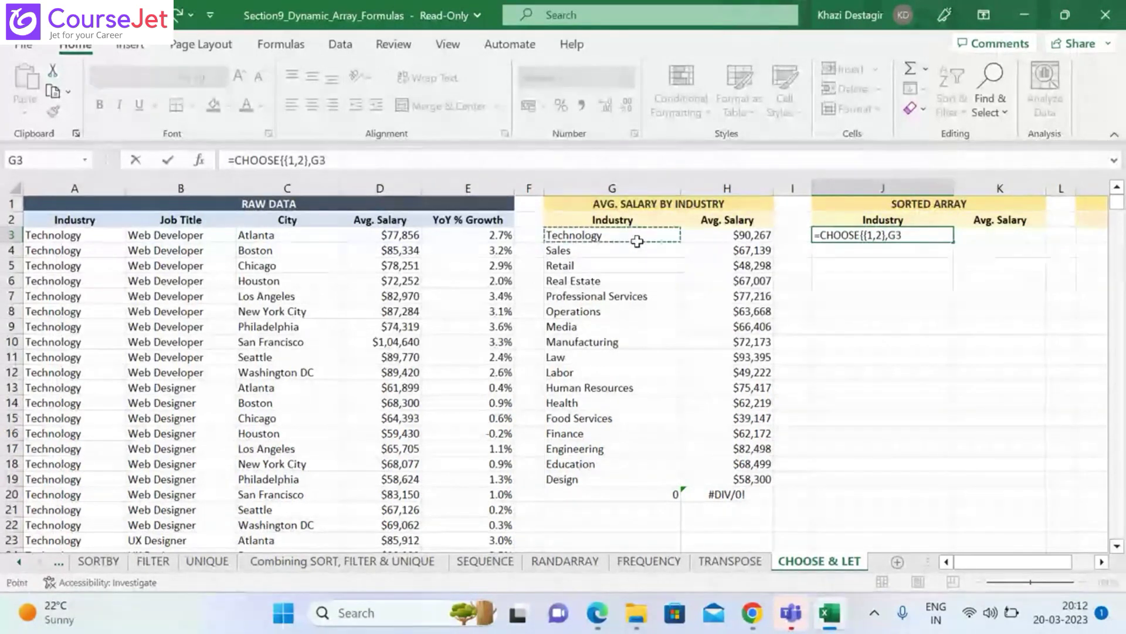
left_click_drag(637, 241, 674, 496)
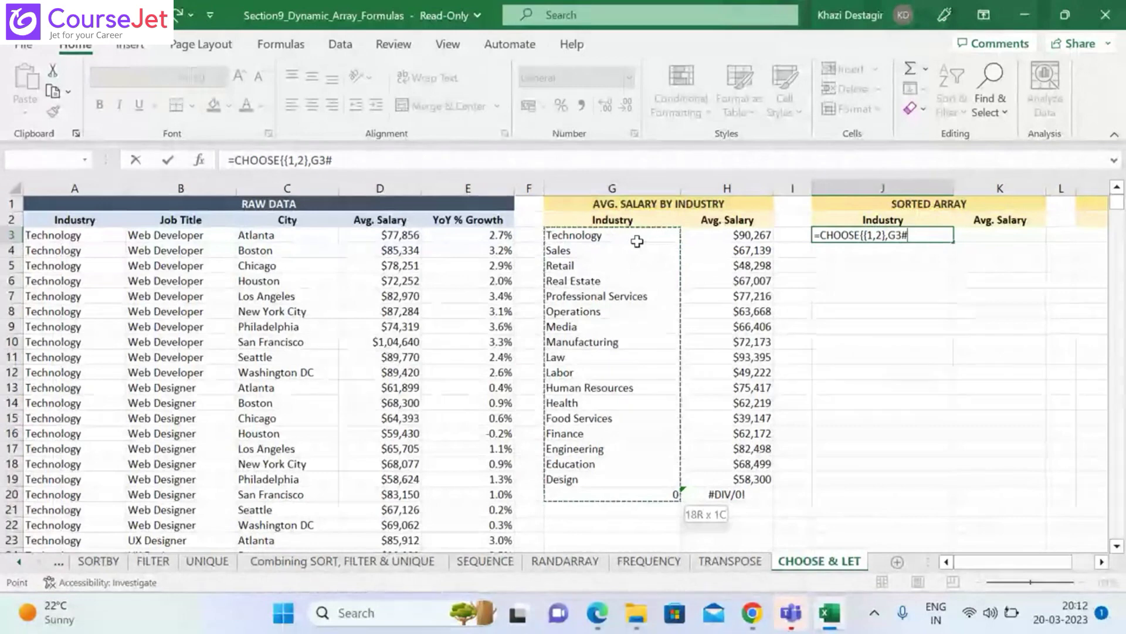
type(",")
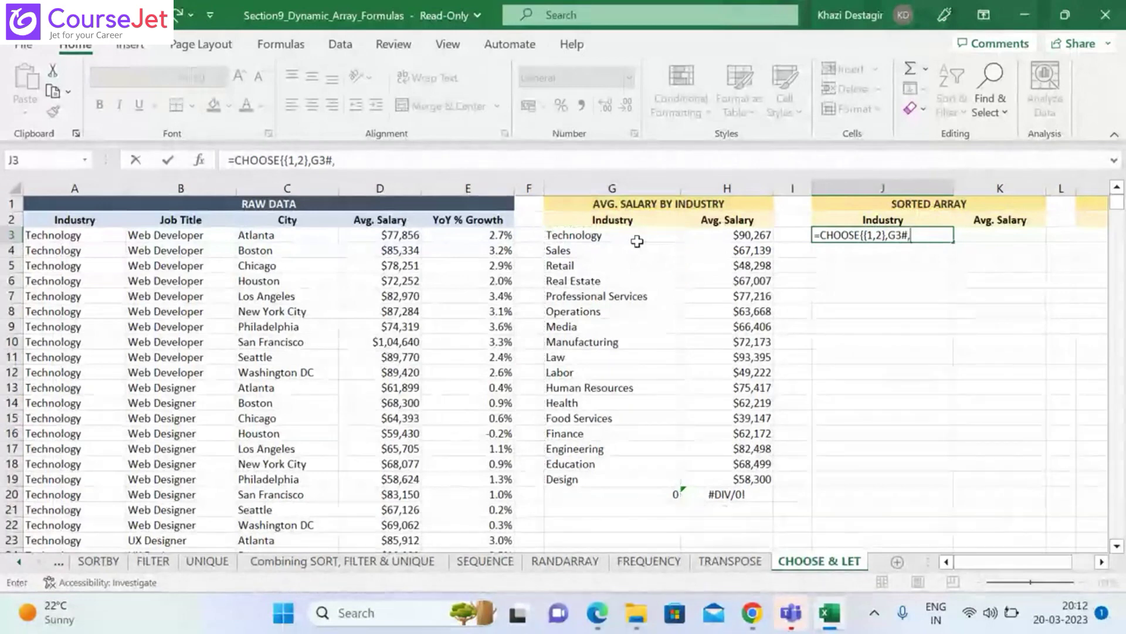
left_click(720, 234)
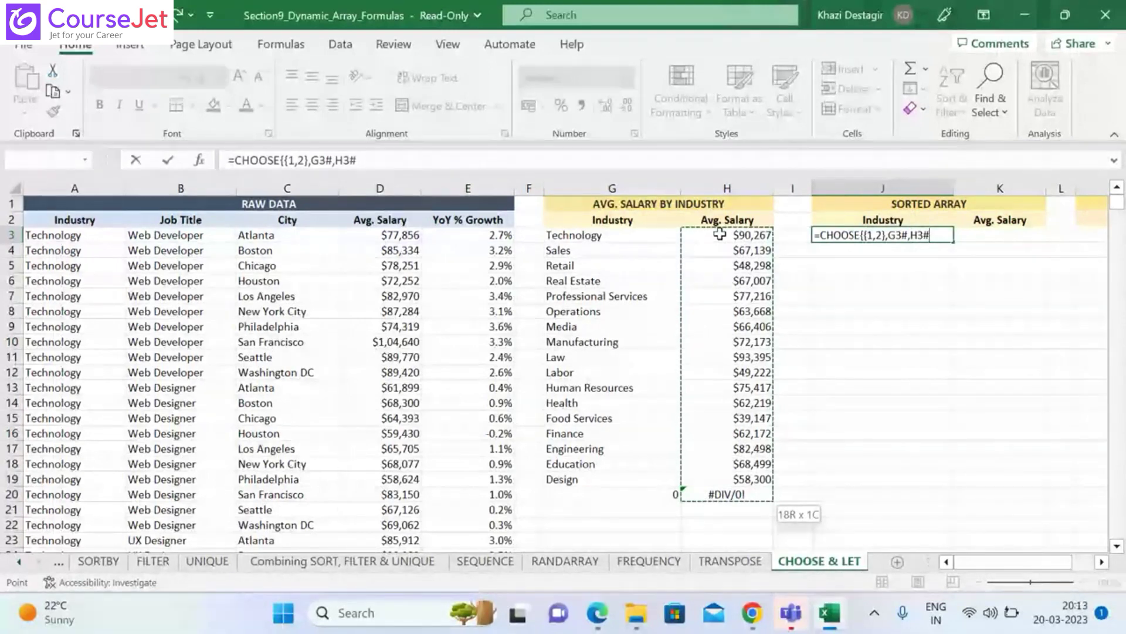
type(")")
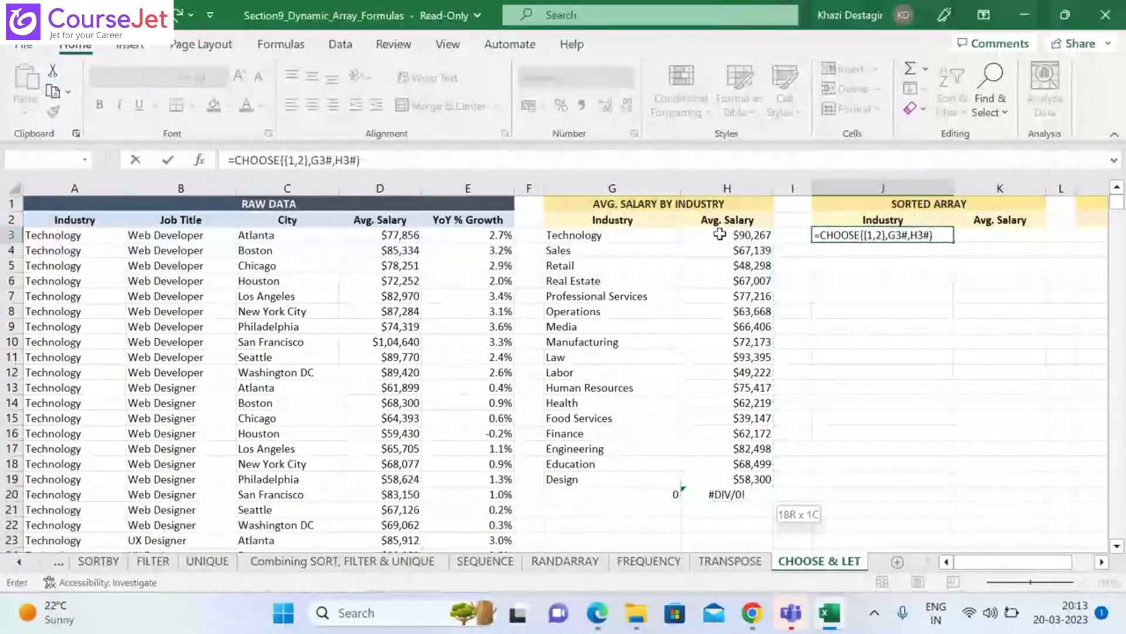
key("Return")
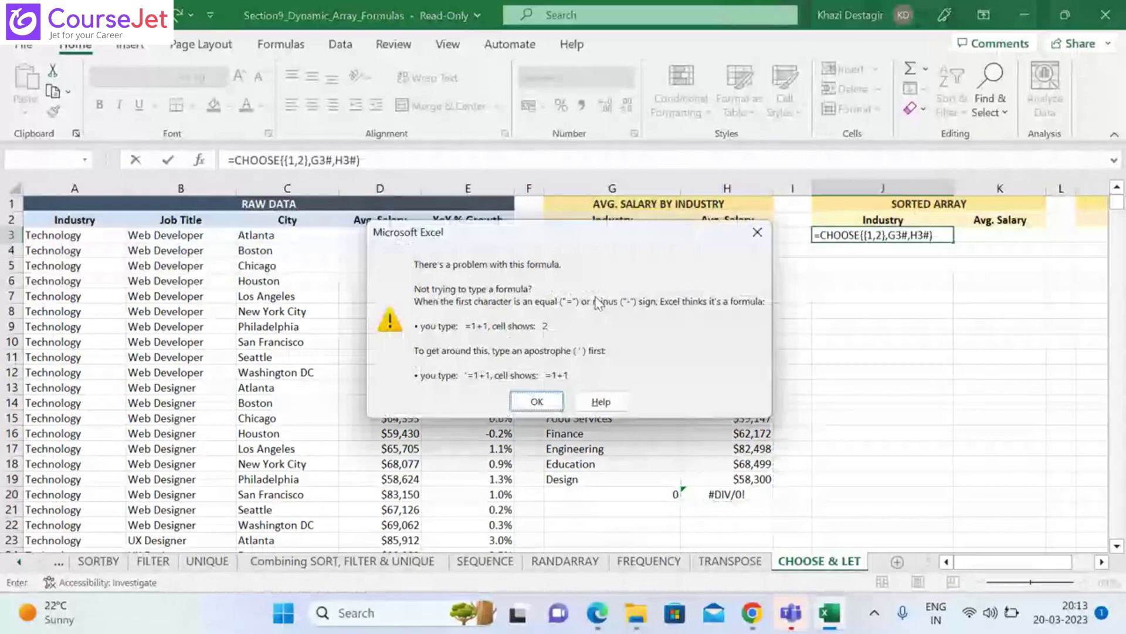
Dismiss the formula error, retype the closing parenthesis and retry the CHOOSE formula
key("Return")
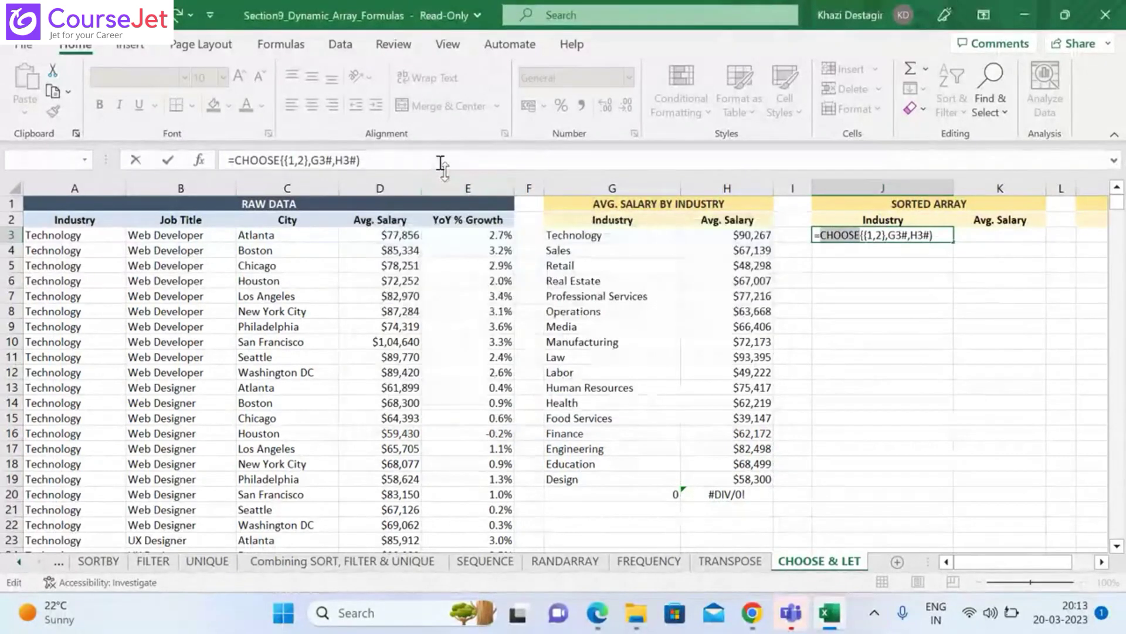
left_click(441, 163)
key("BackSpace")
type(")")
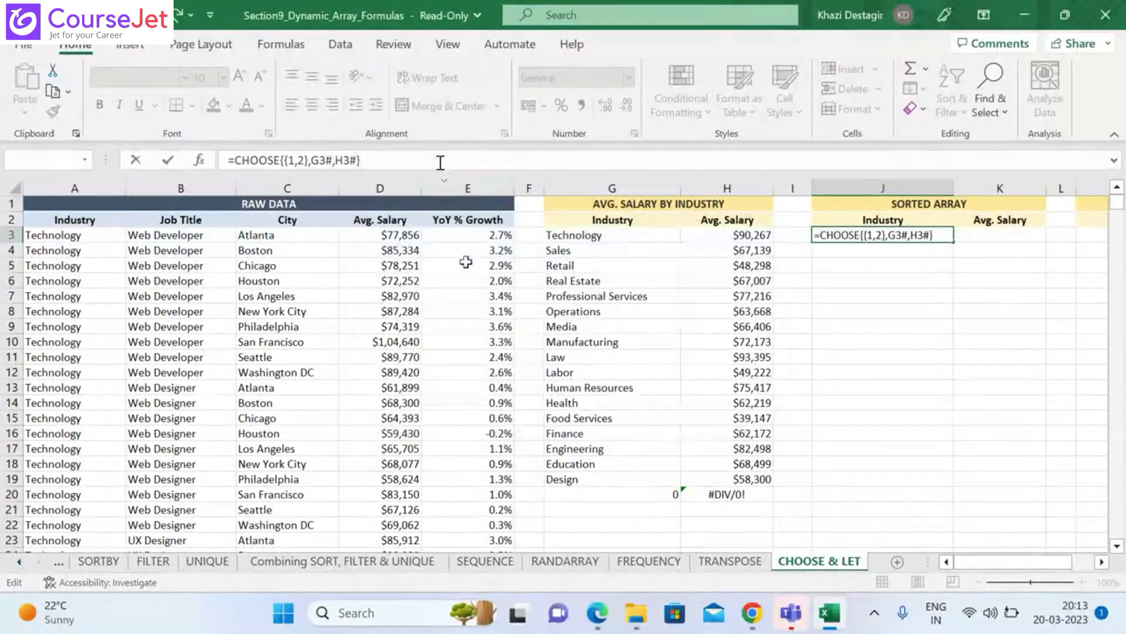
key("Return")
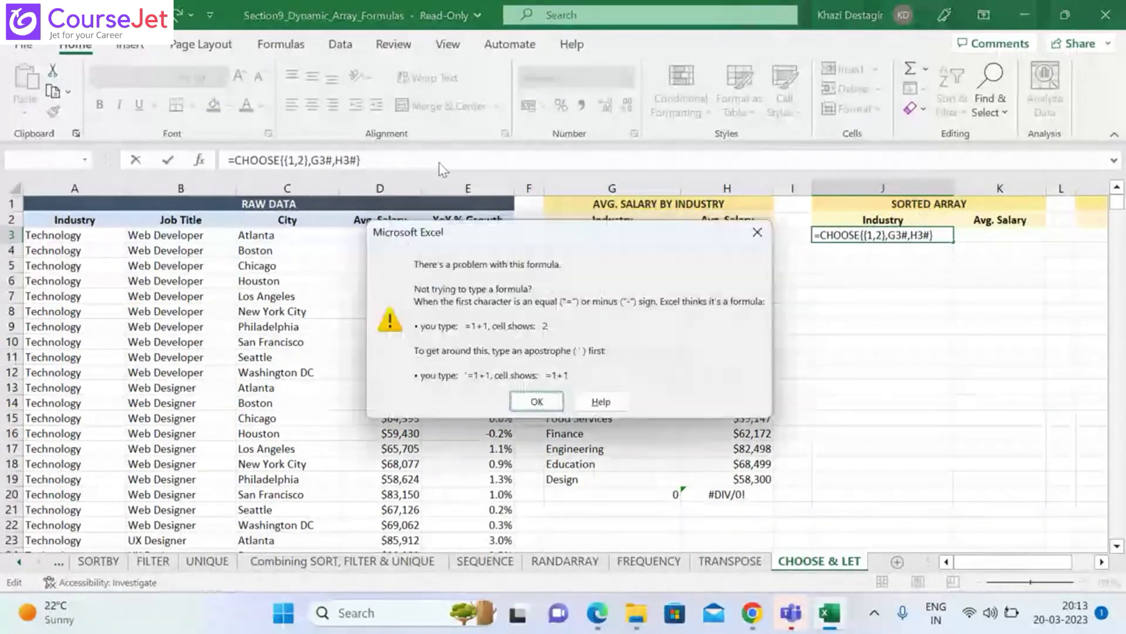
left_click(535, 399)
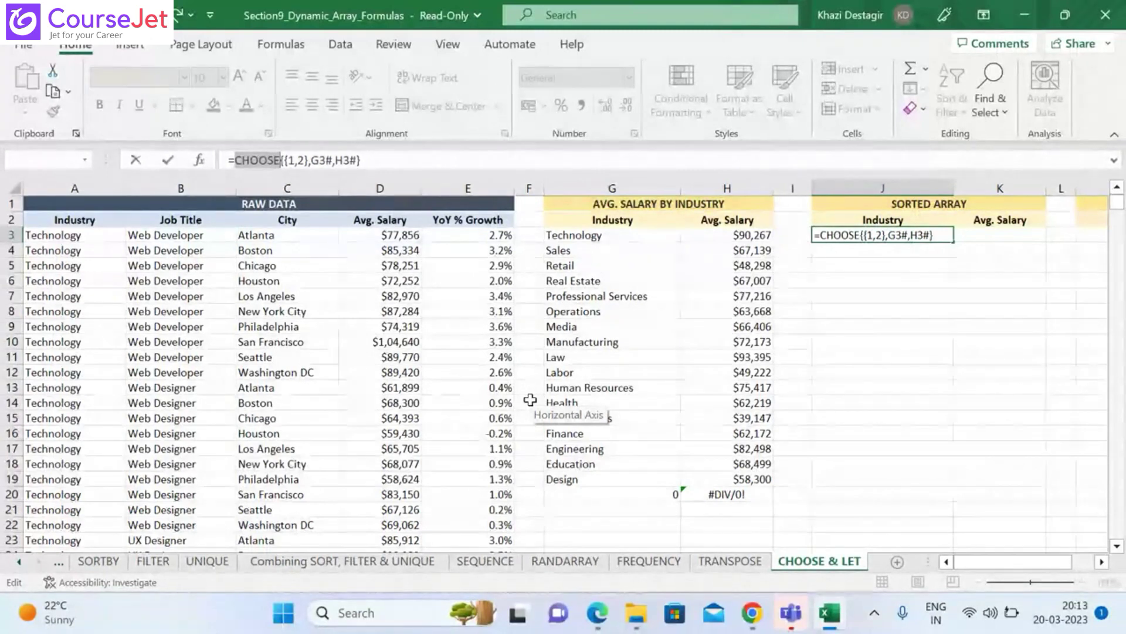
Remove the accidental G20 reference, then erase the whole unfinished formula from J3
left_click(672, 495)
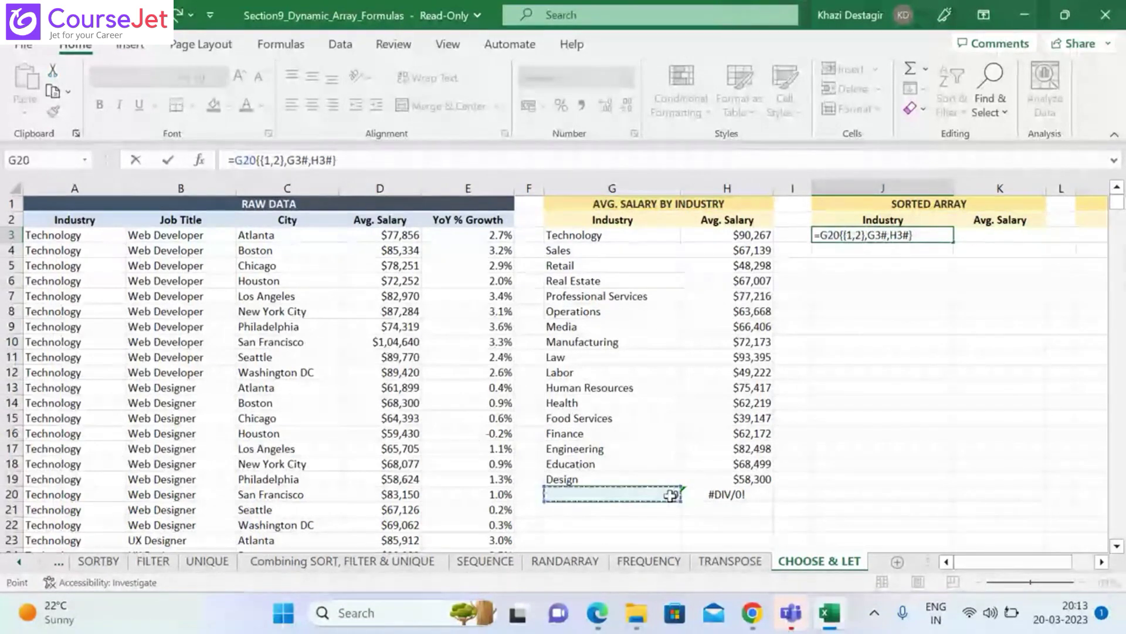
key("Delete")
key("Return")
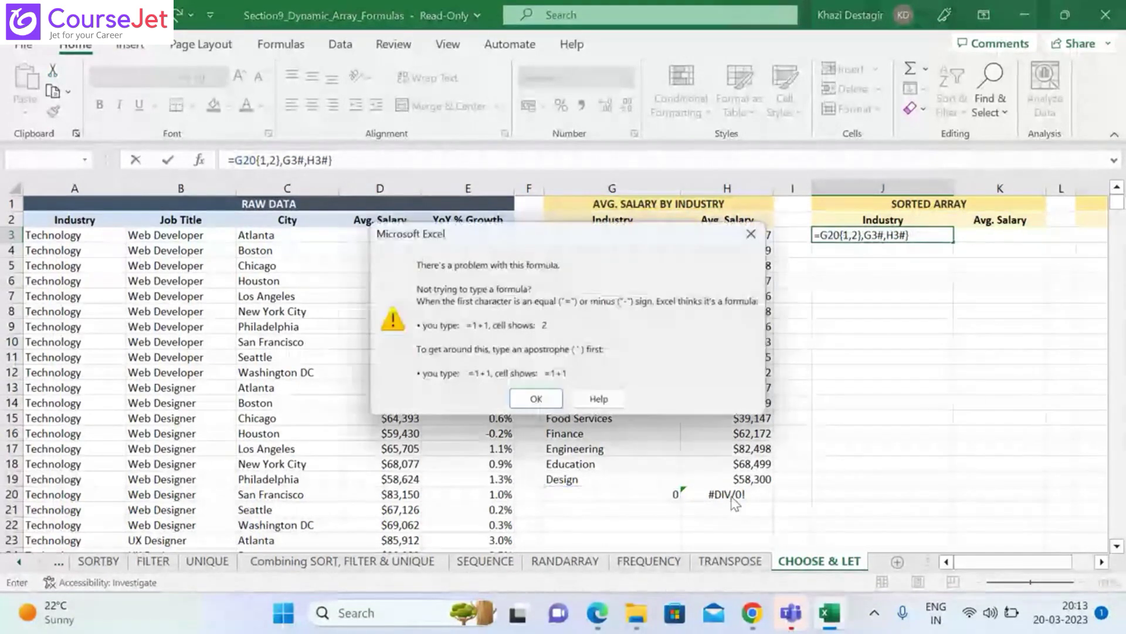
left_click(530, 403)
key("BackSpace")
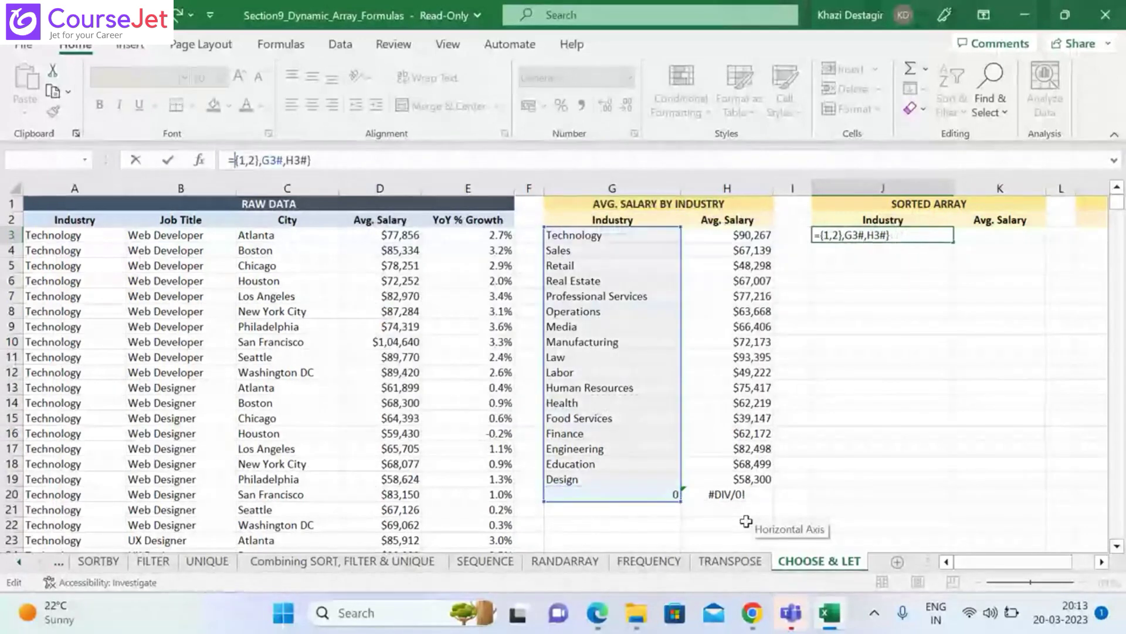
left_click(656, 492)
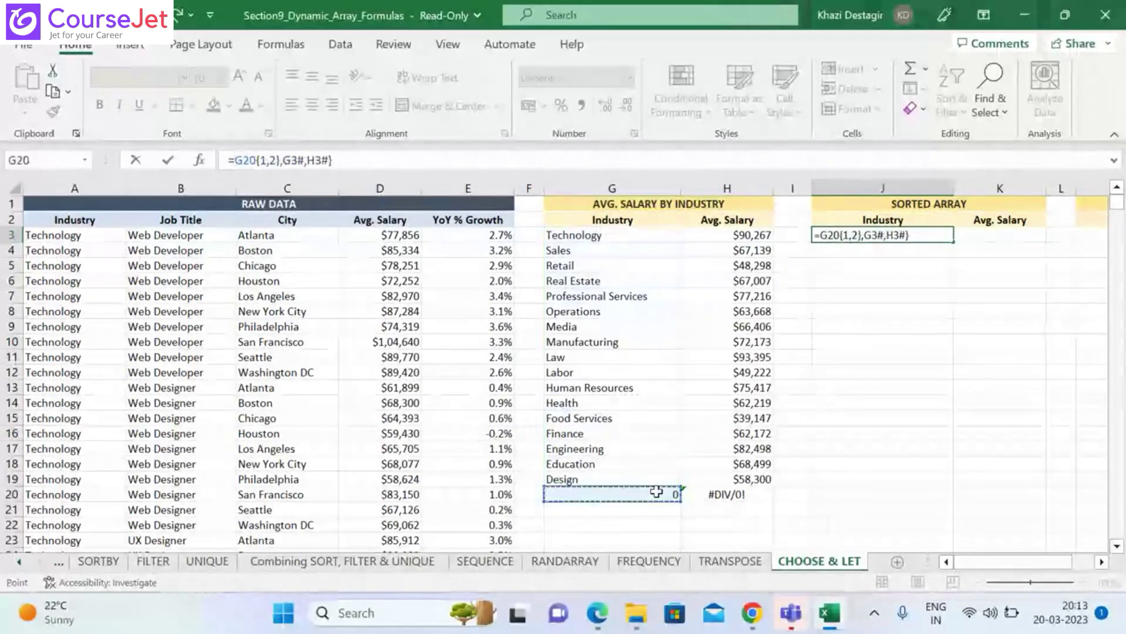
key("BackSpace")
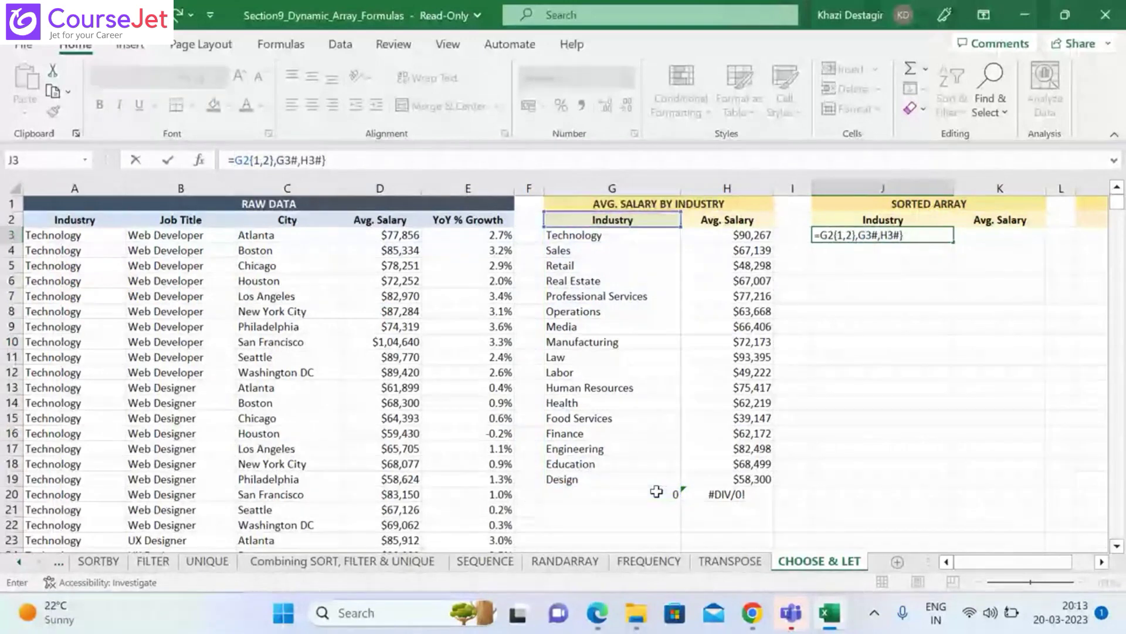
left_click(458, 160)
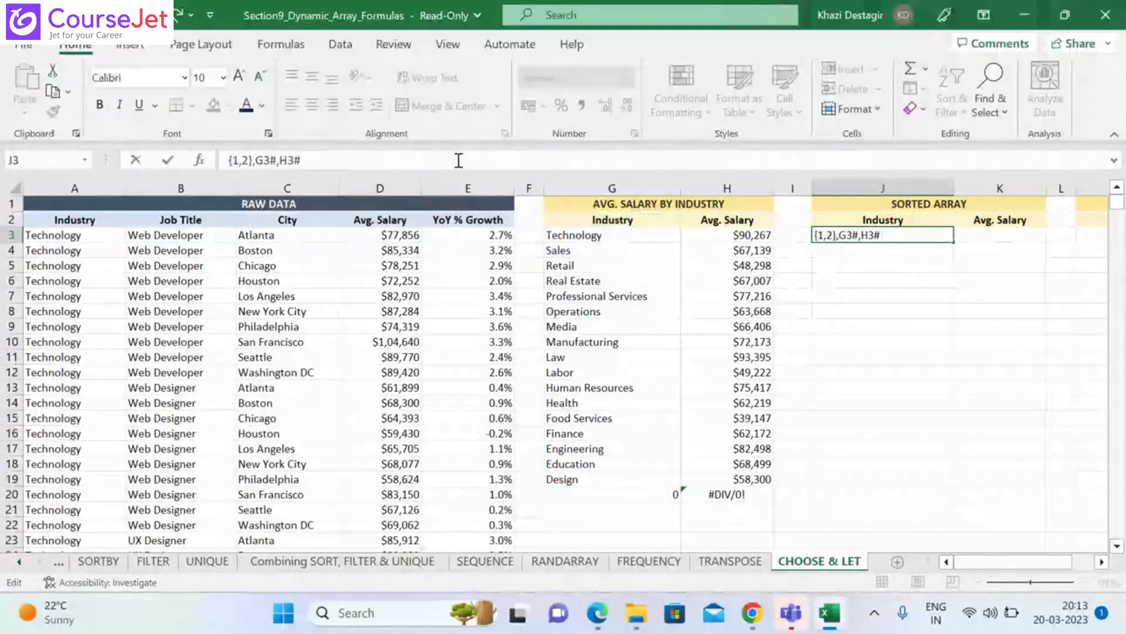
key("ctrl+a")
key("BackSpace")
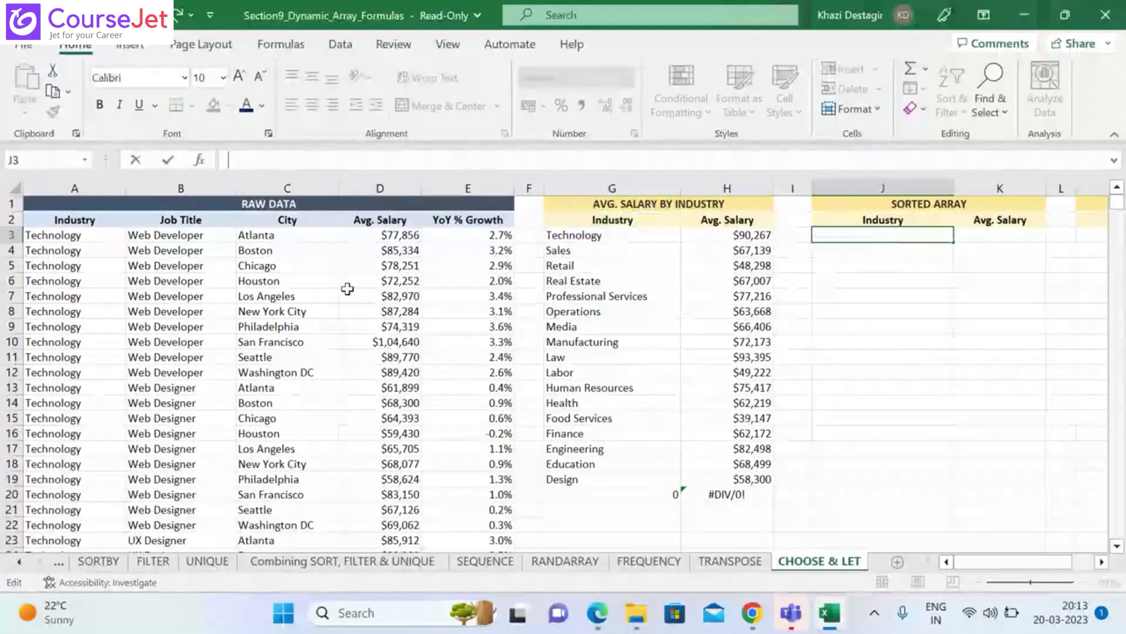
Leave J3 empty and delete the stray formula from G20
key("Escape")
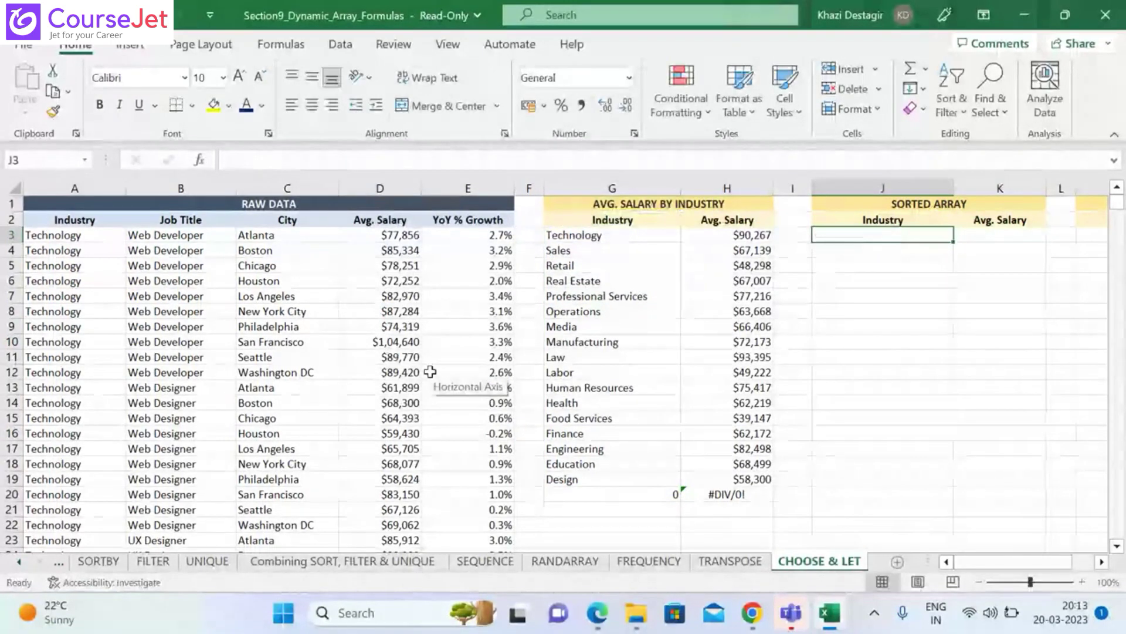
left_click(632, 495)
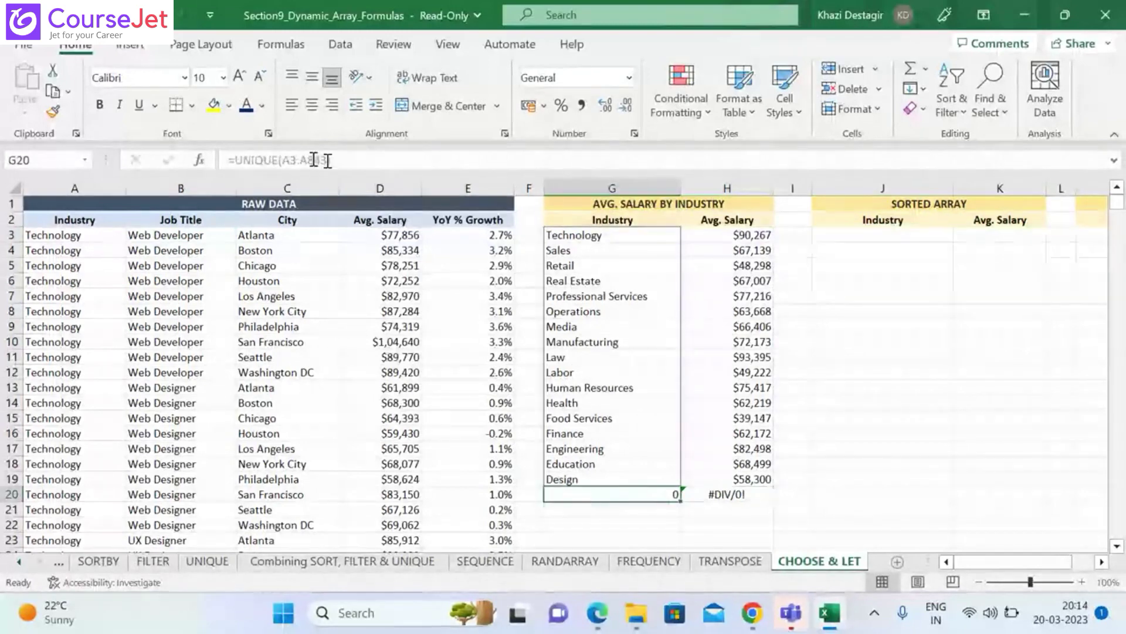
key("BackSpace")
Change G3's formula from =UNIQUE(A3:A843) to =UNIQUE(A3:A842)
left_click(575, 235)
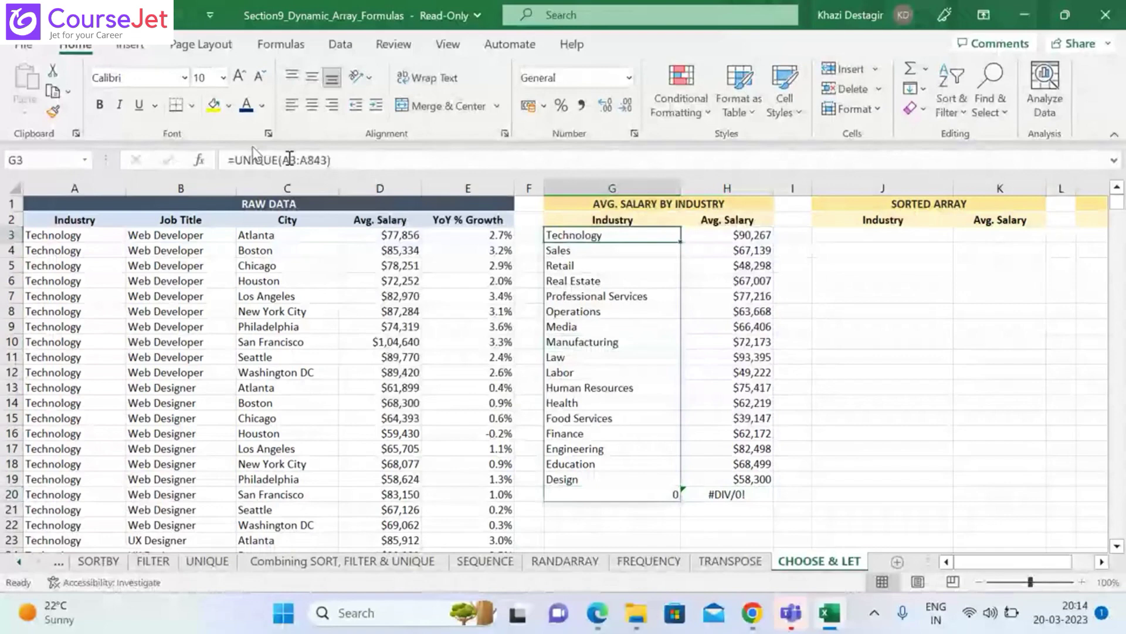
left_click(329, 159)
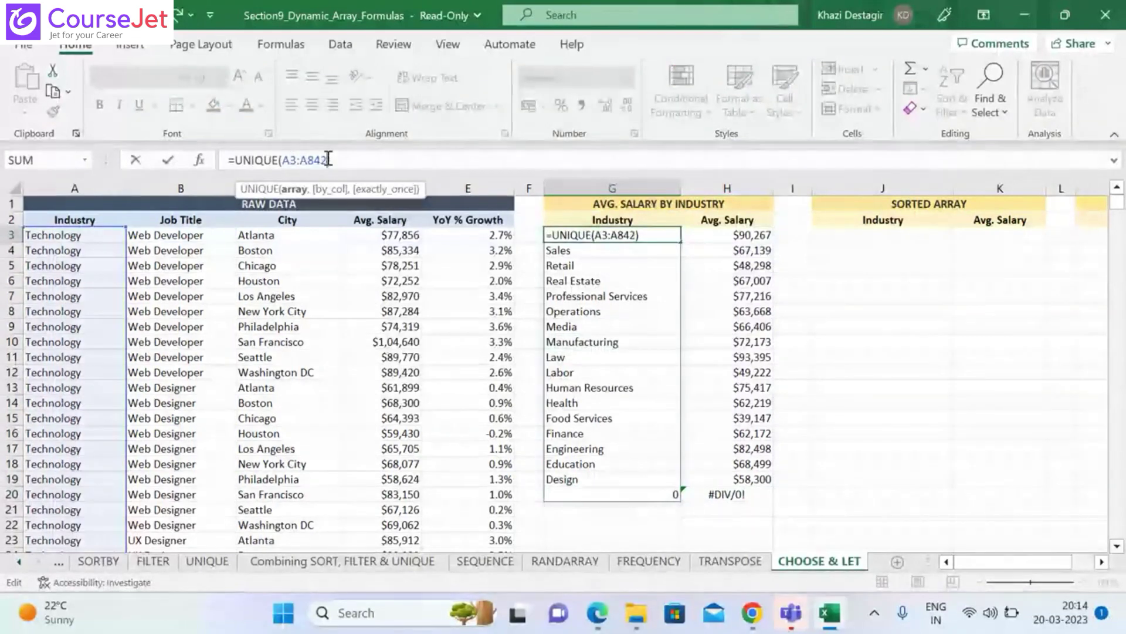
key("BackSpace")
type("2")
key("Return")
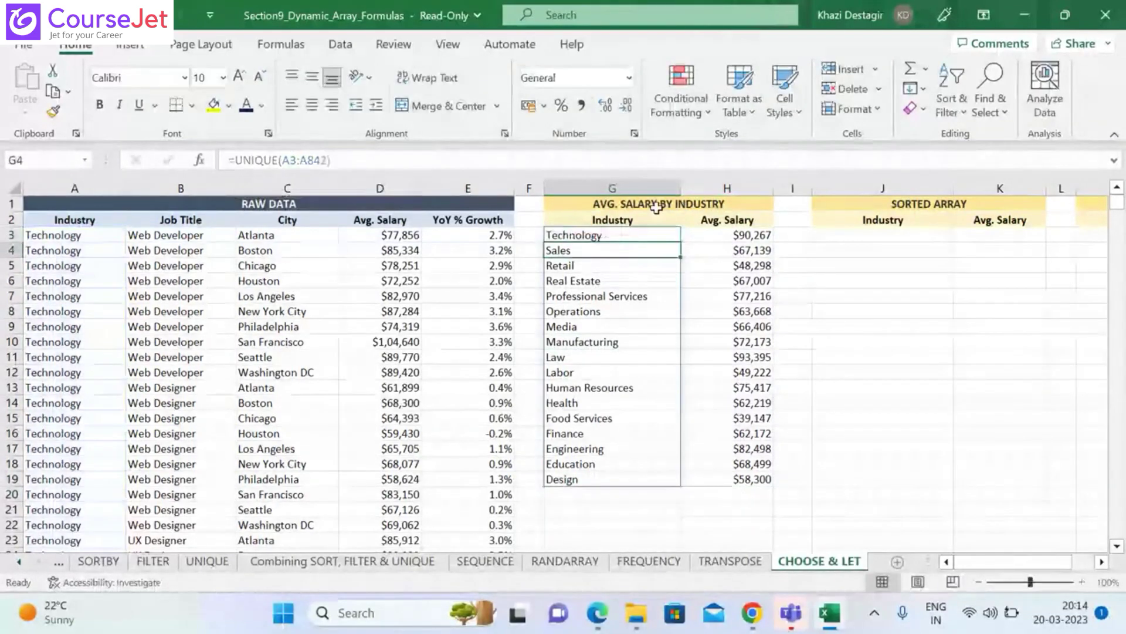
left_click(882, 236)
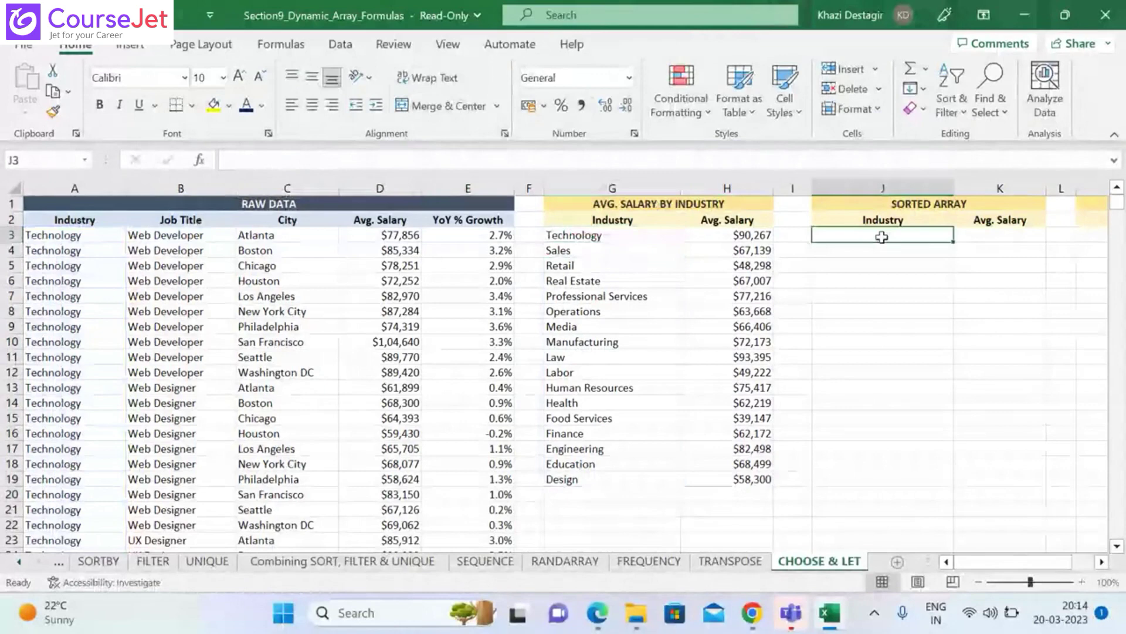
Type =CHOOSE({1,2},G3#,H3#) into J3 and attempt to enter it
type("=CHOOS")
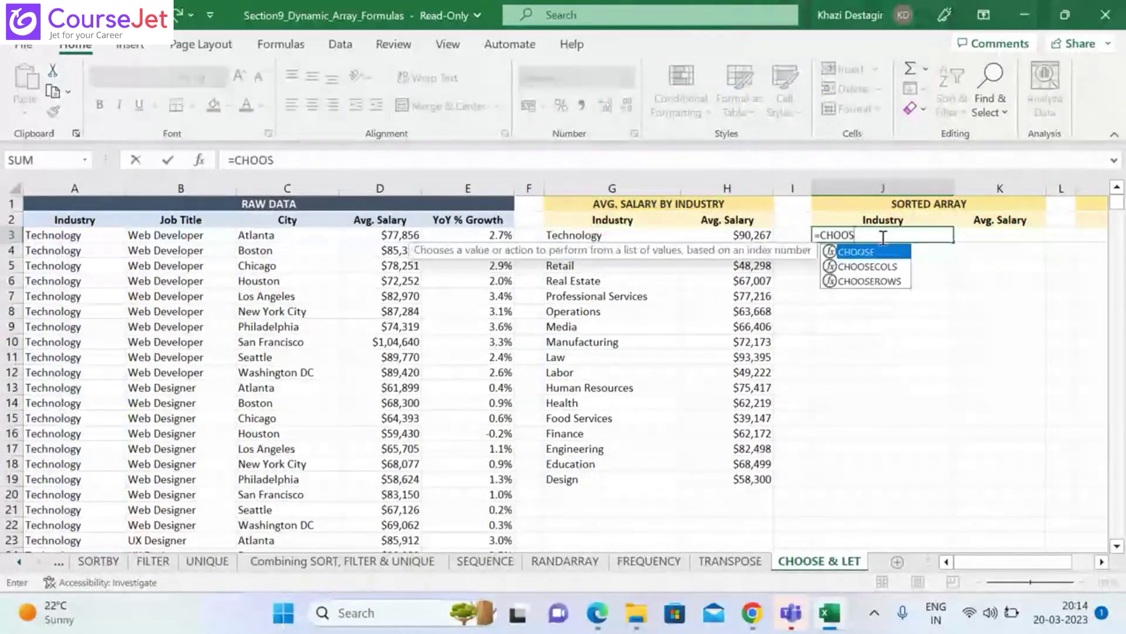
type("E(")
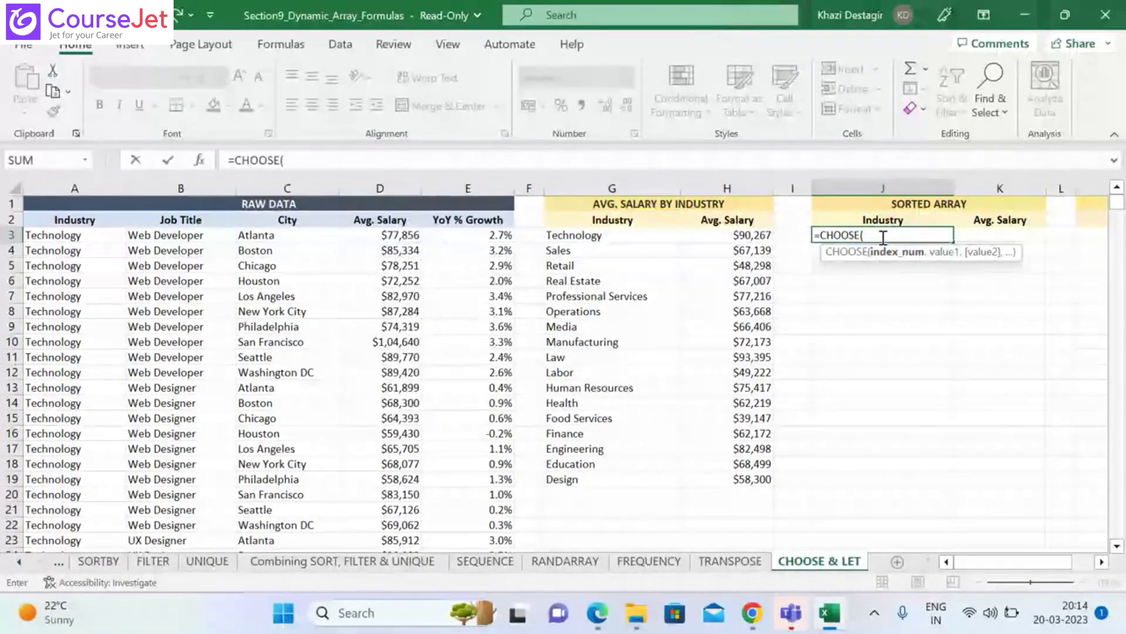
key("BackSpace")
type("({")
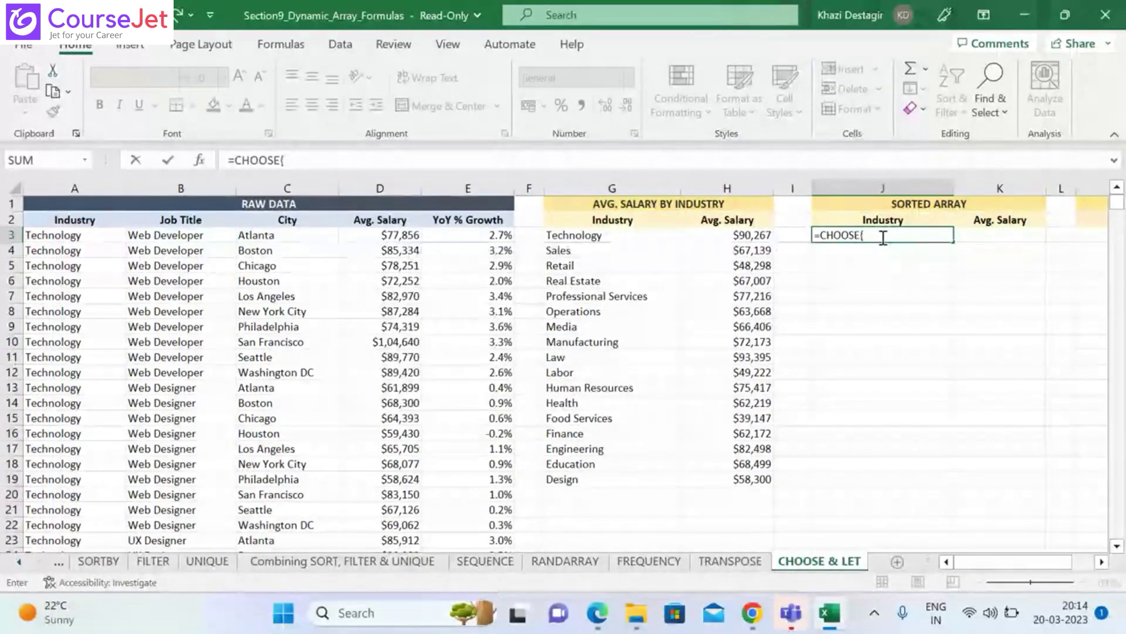
type("1,2")
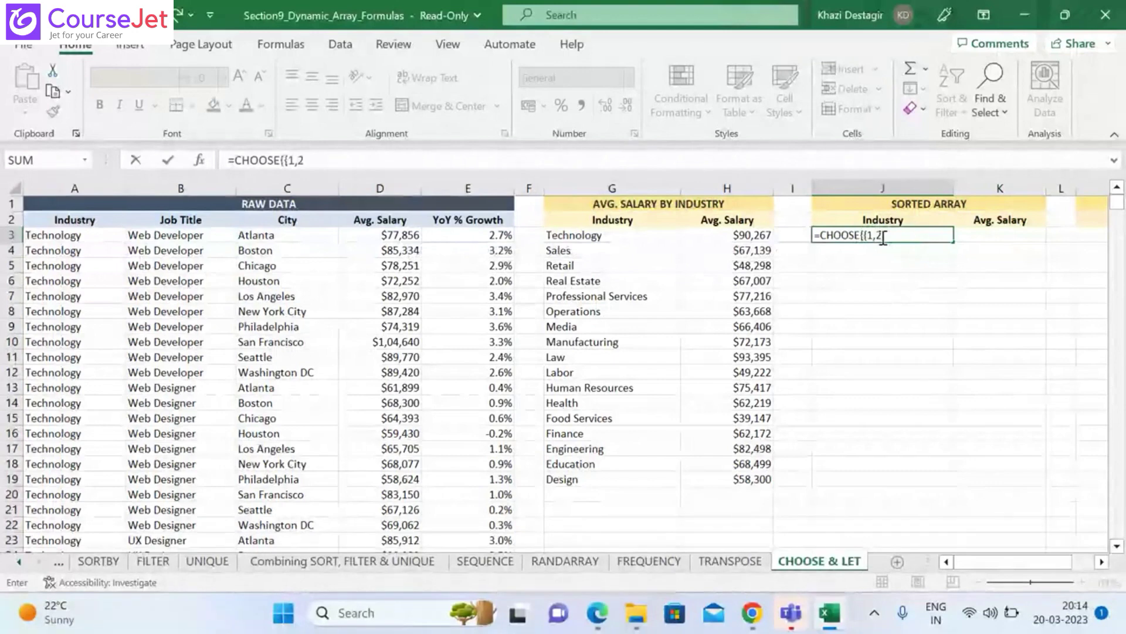
type("}")
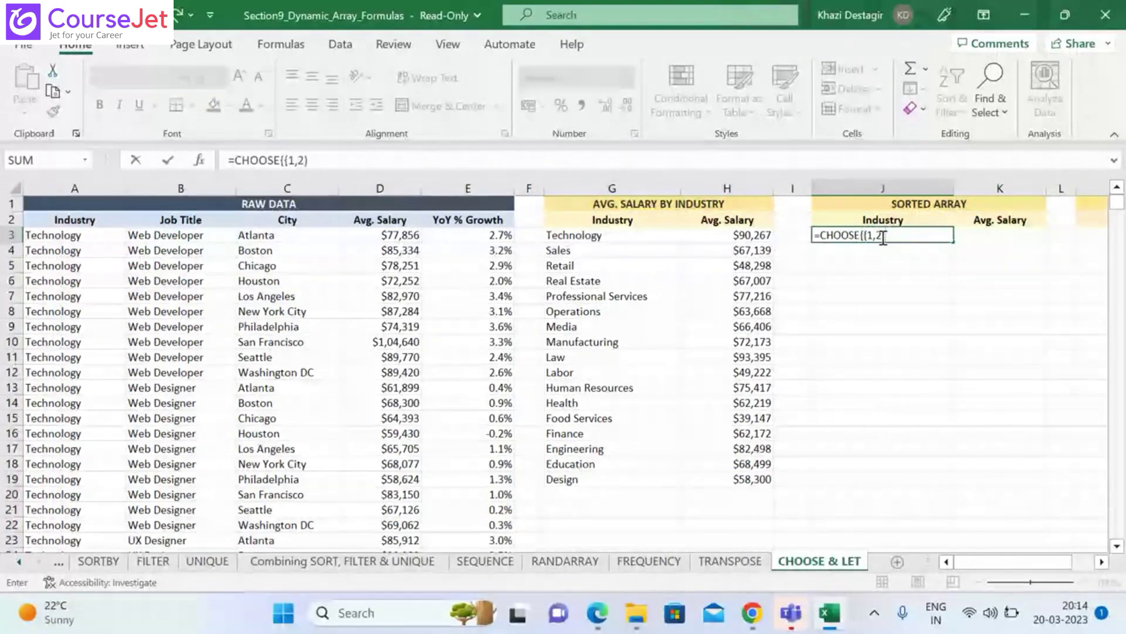
type(",")
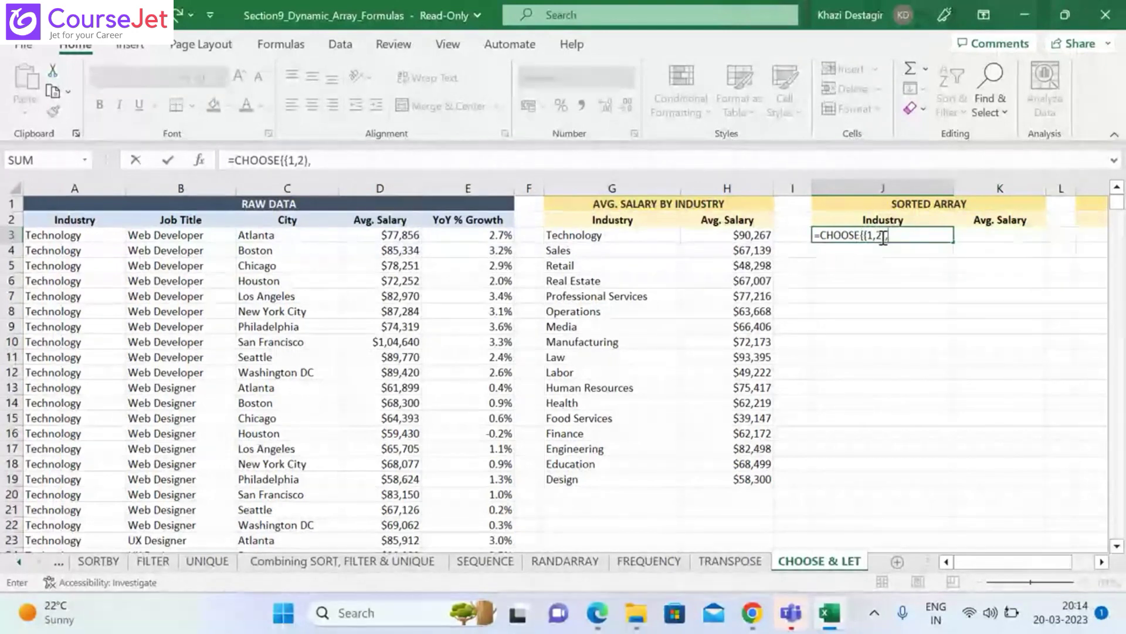
left_click(630, 236)
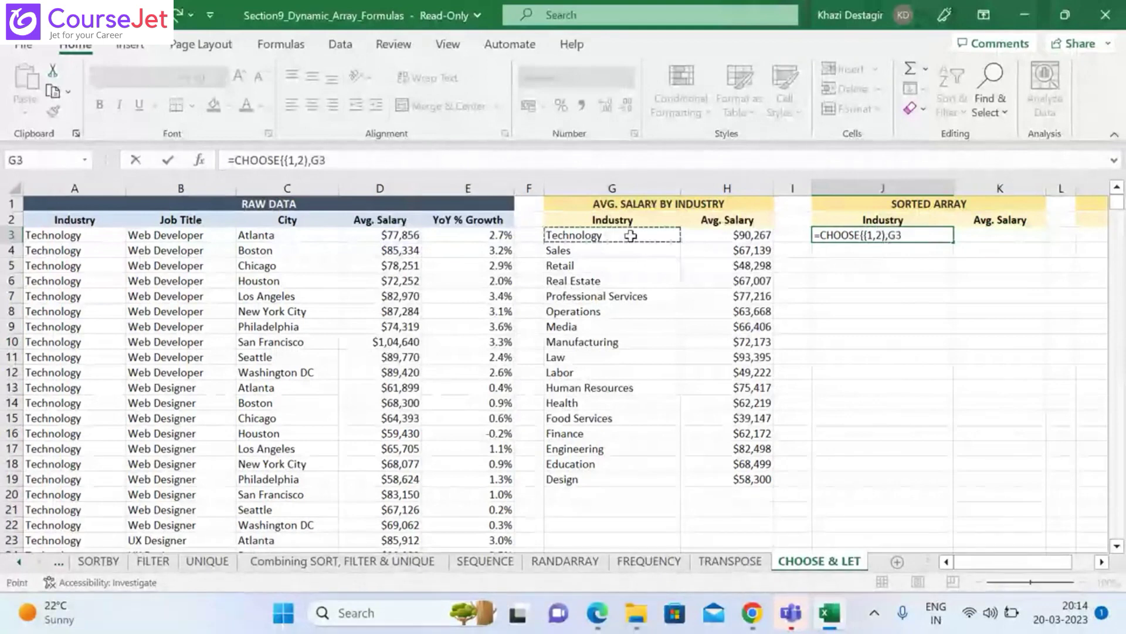
type("#,")
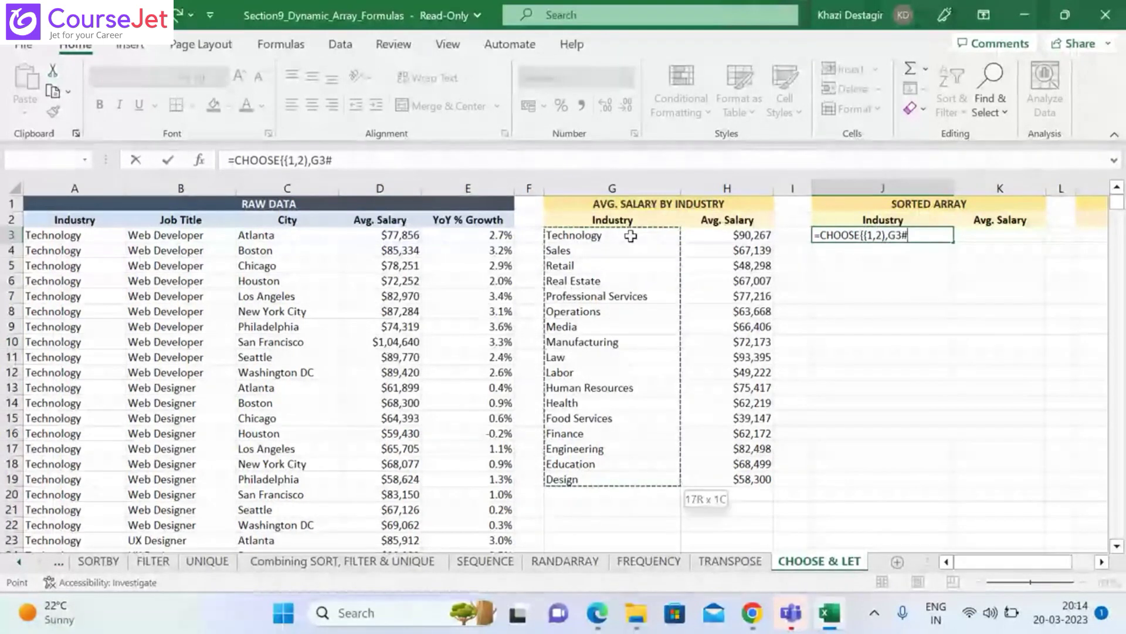
left_click(755, 234)
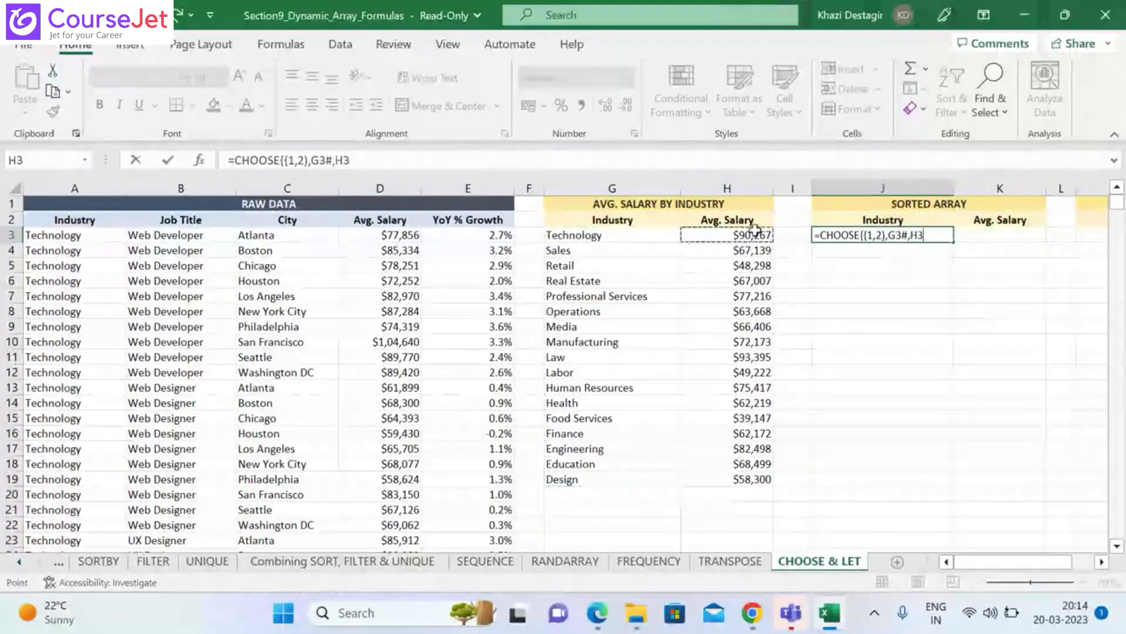
type("#")
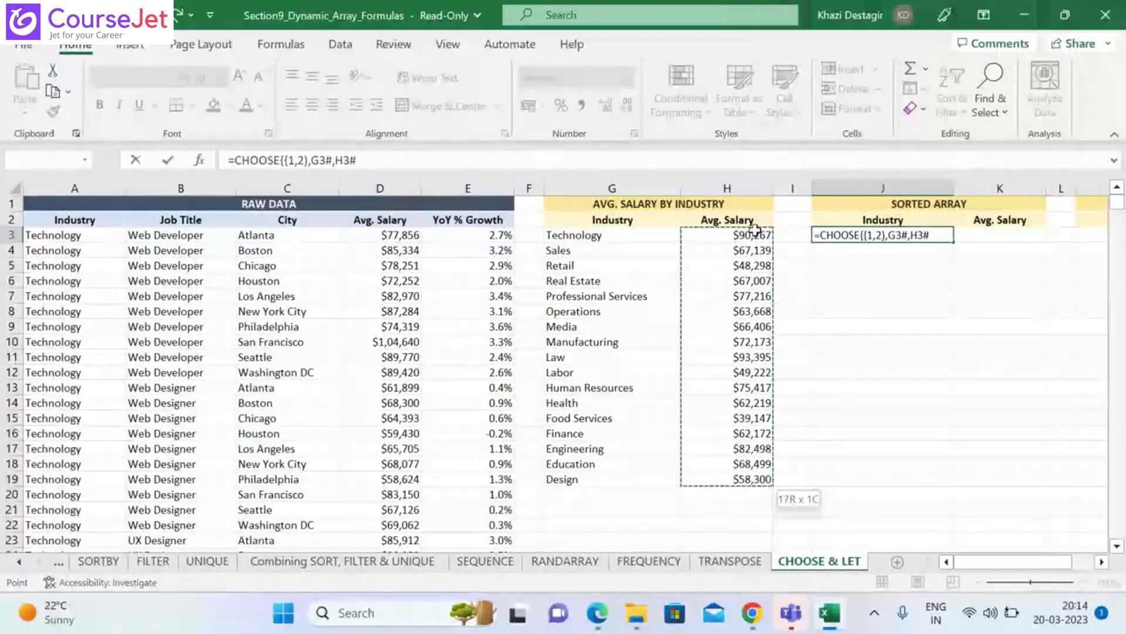
type(")")
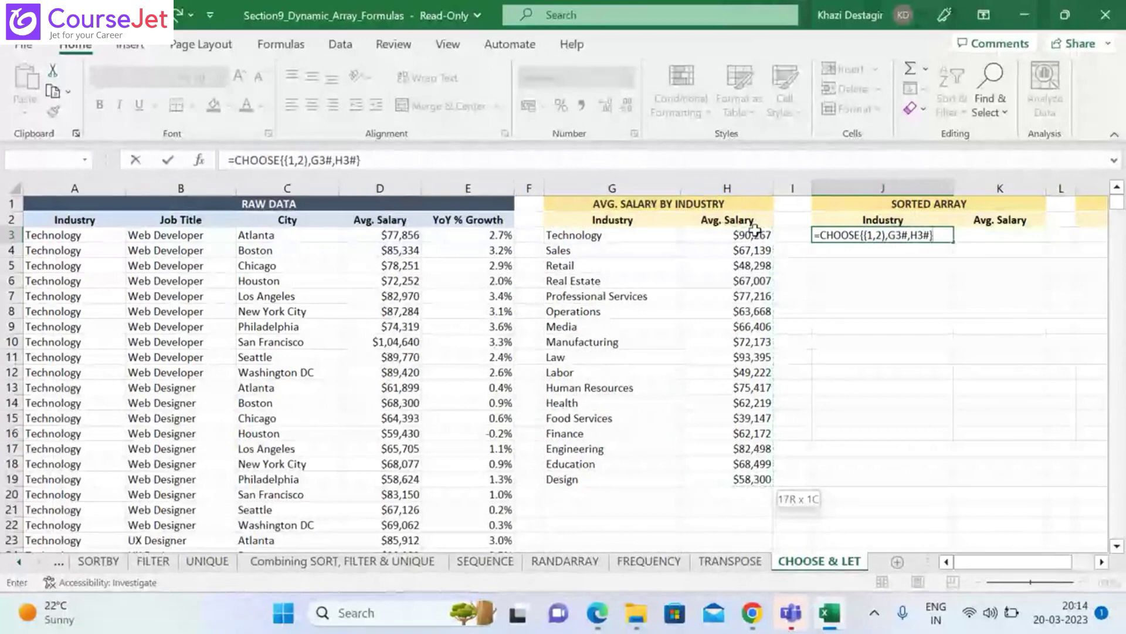
left_click(885, 234)
key("BackSpace")
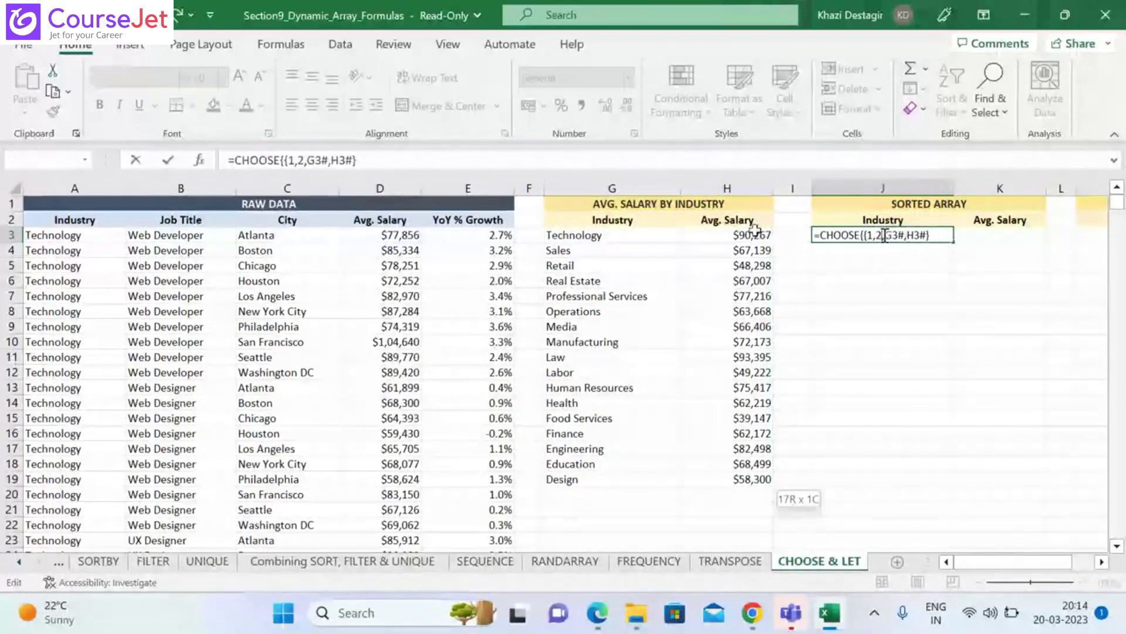
type("}")
key("Return")
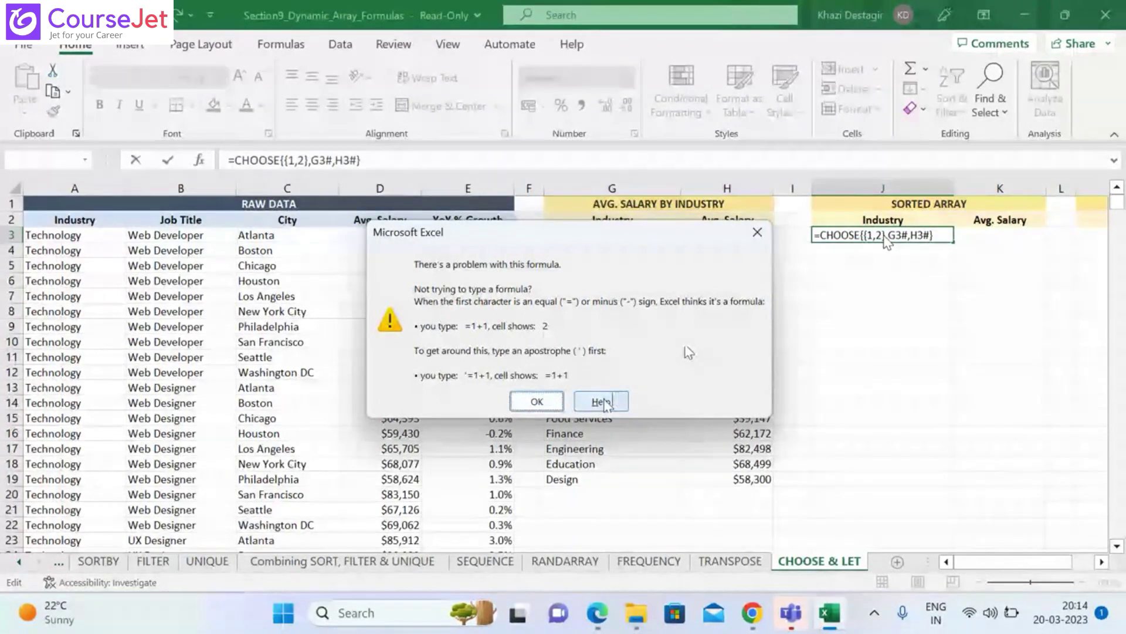
Dismiss the error, fix the misplaced brace and parenthesis, and commit so it spills into J3:K19
left_click(537, 402)
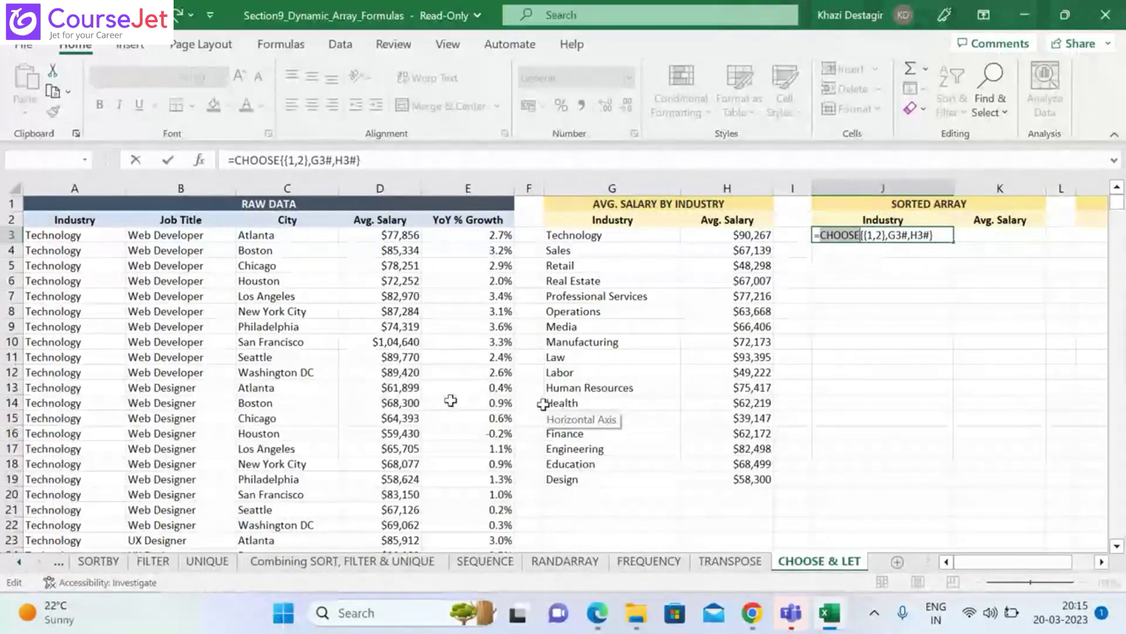
left_click(285, 160)
key("BackSpace")
type("(")
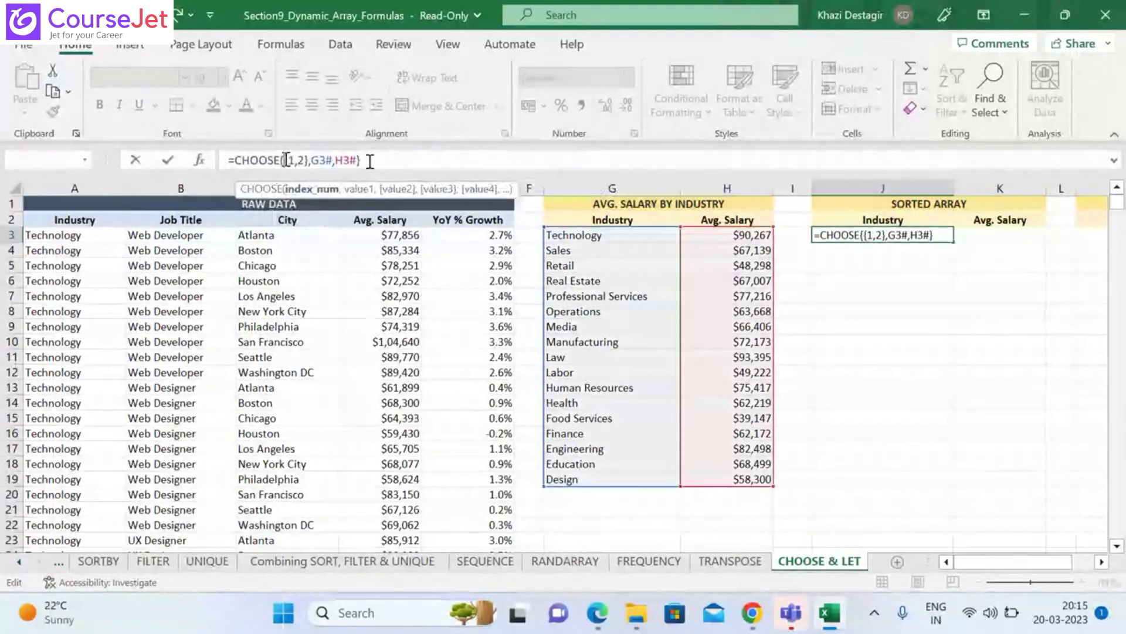
left_click(370, 160)
key("BackSpace")
type(")")
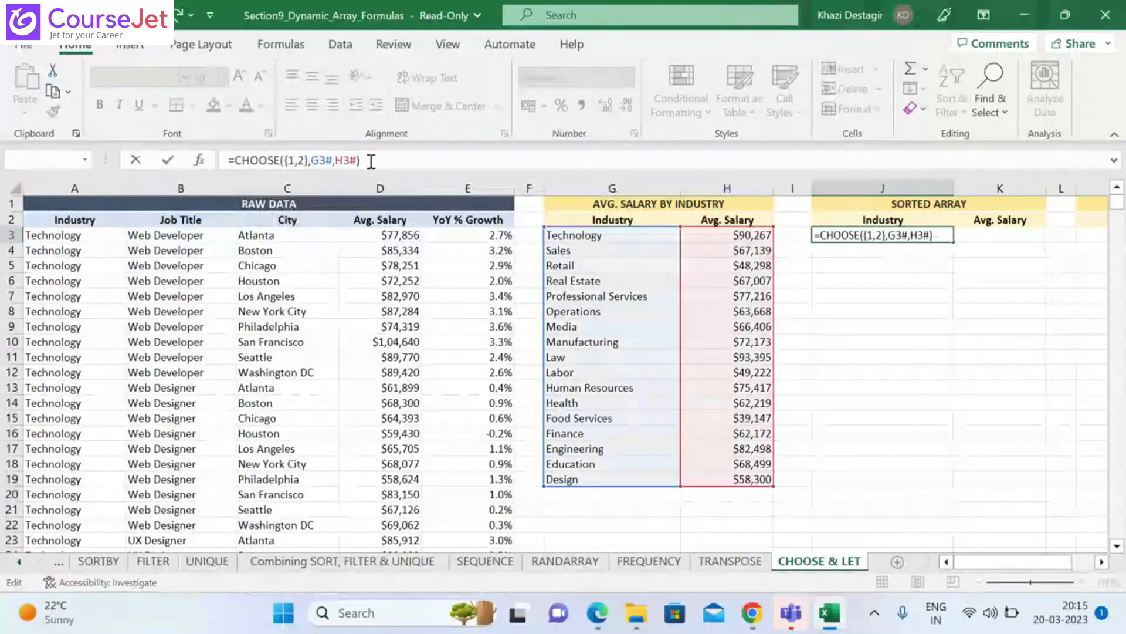
key("Return")
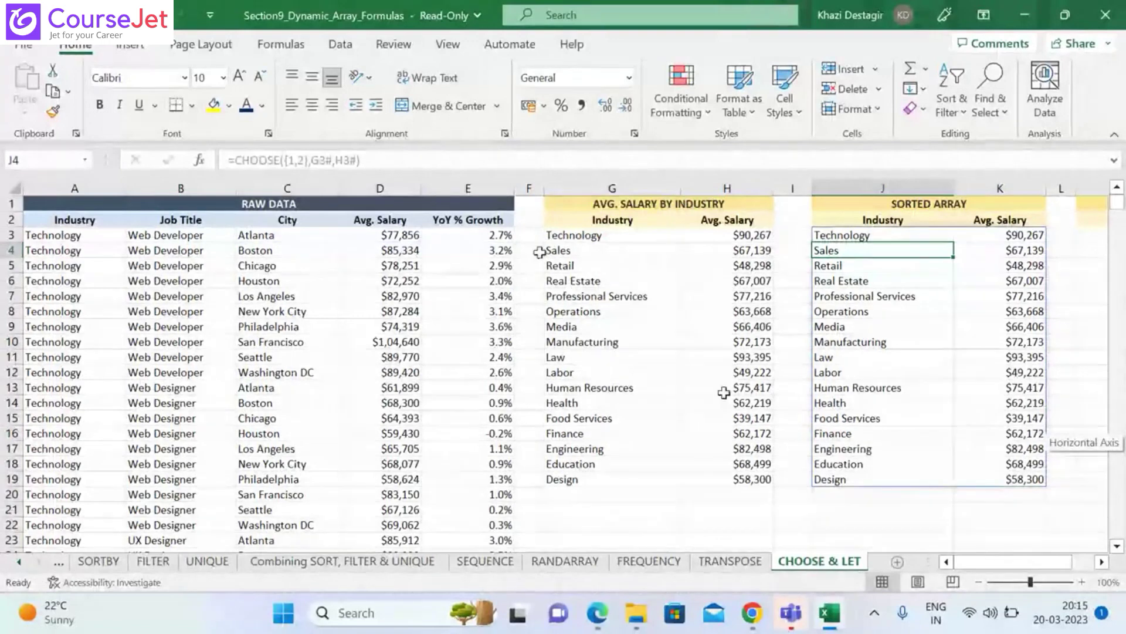
Wrap J3's formula as =SORT(CHOOSE({1,2},G3#,H3#))
left_click(840, 234)
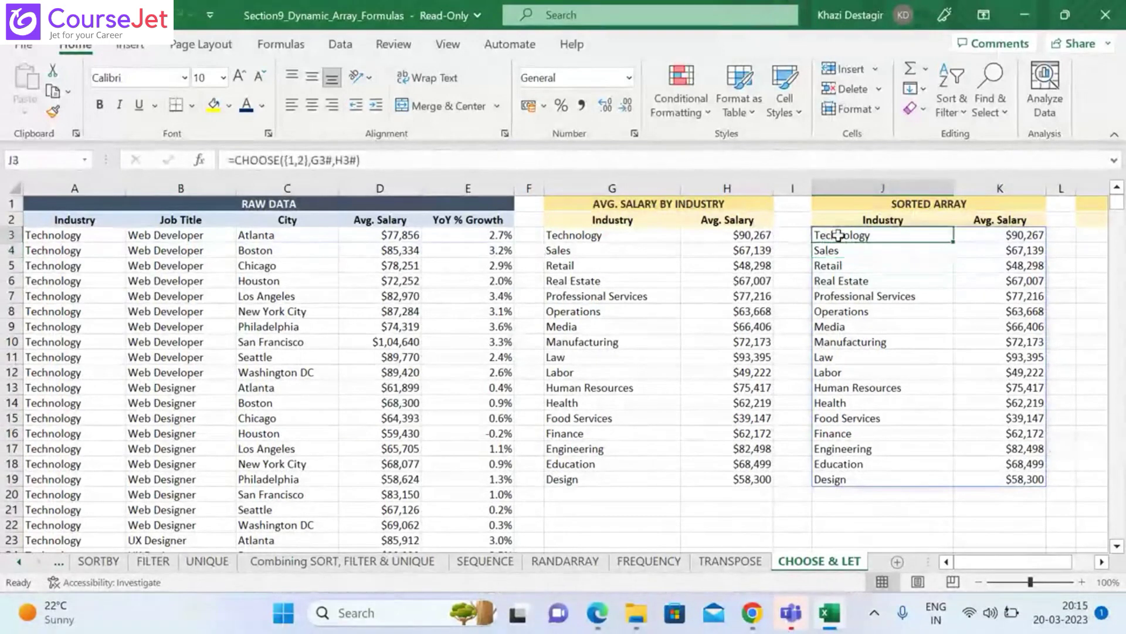
left_click(238, 161)
type("SORT")
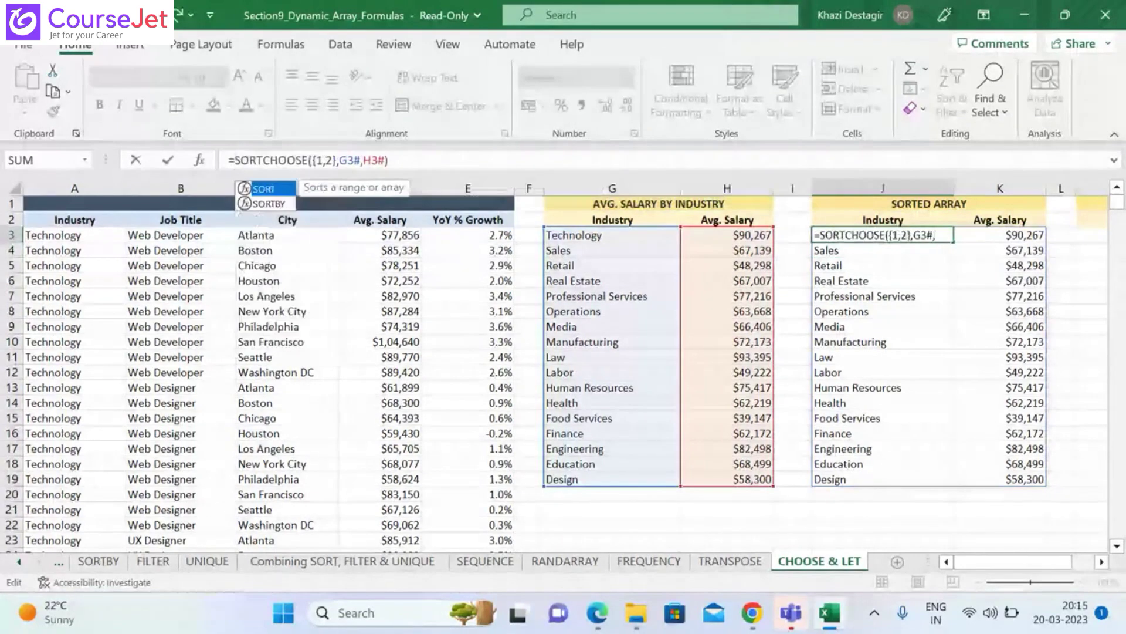
type("(")
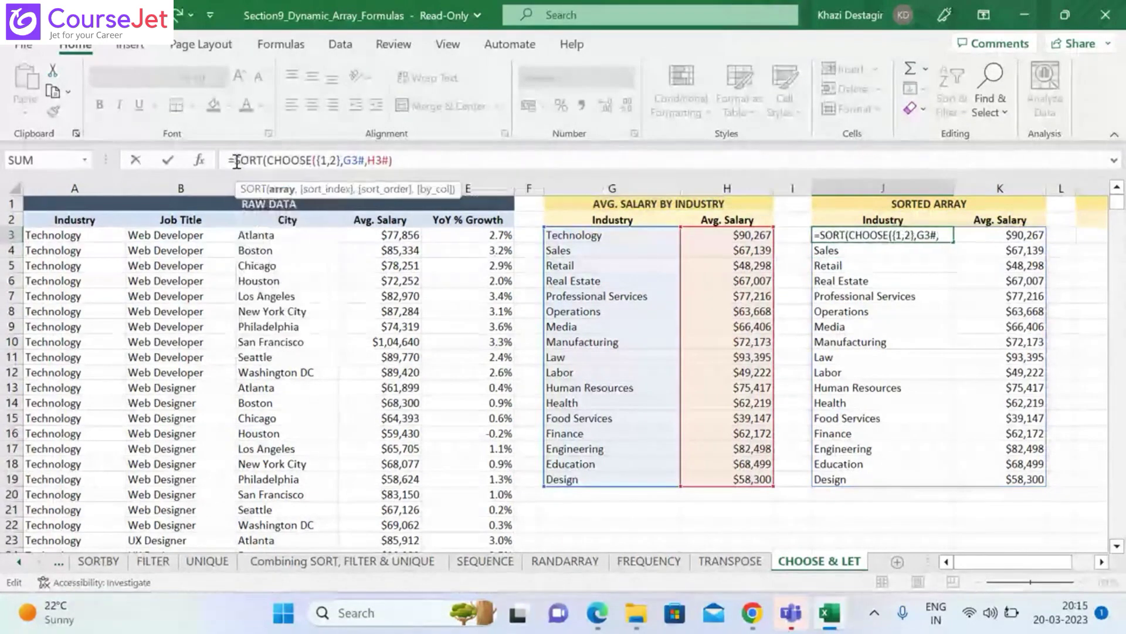
left_click(407, 160)
type(")")
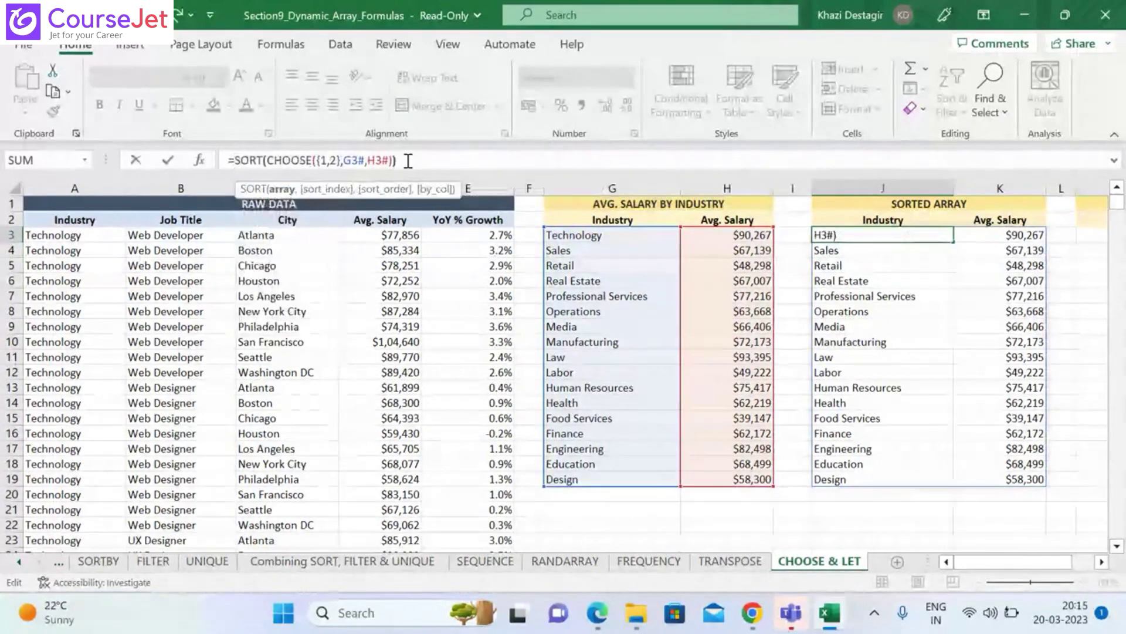
key("Return")
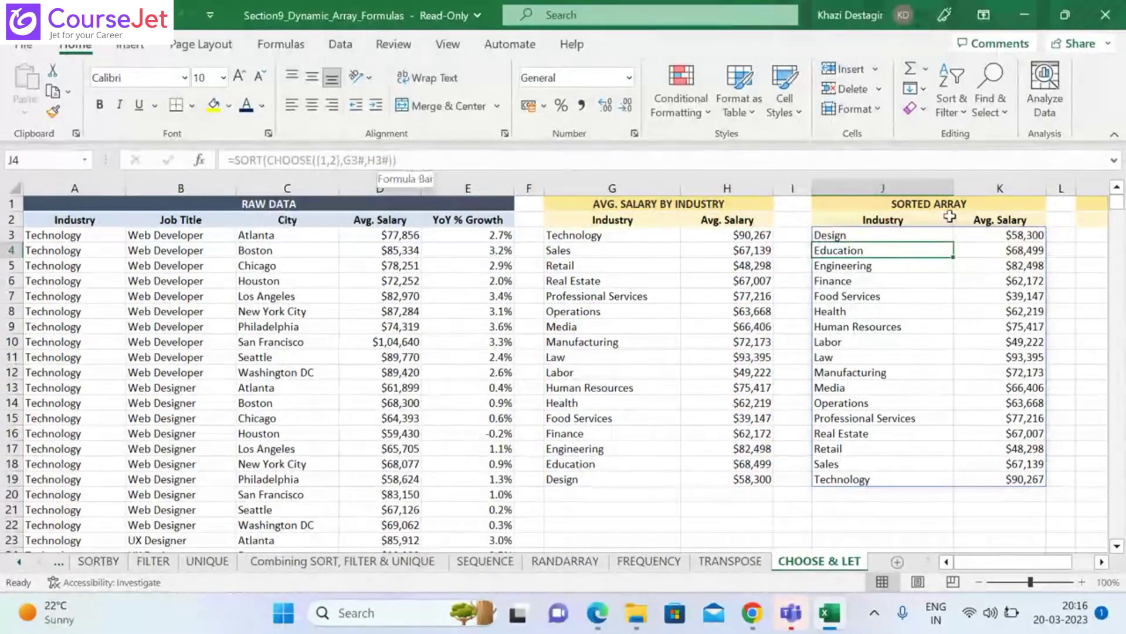
Add ,2,-1 to the SORT so average salaries rank descending, Law first
key("Up")
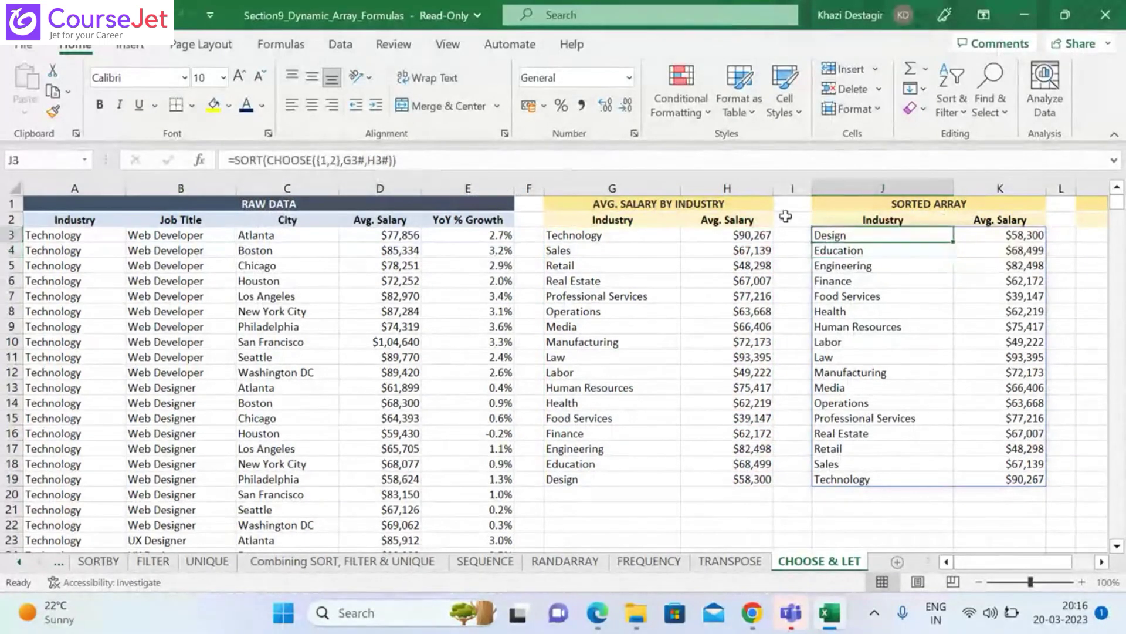
left_click(391, 161)
type(",2")
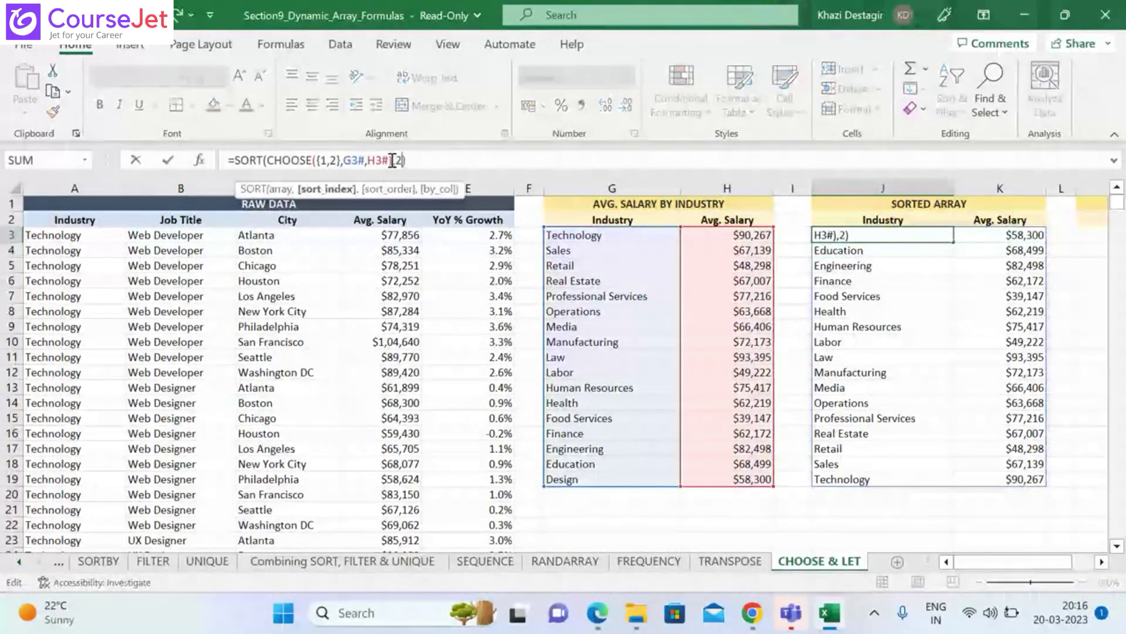
type(",-")
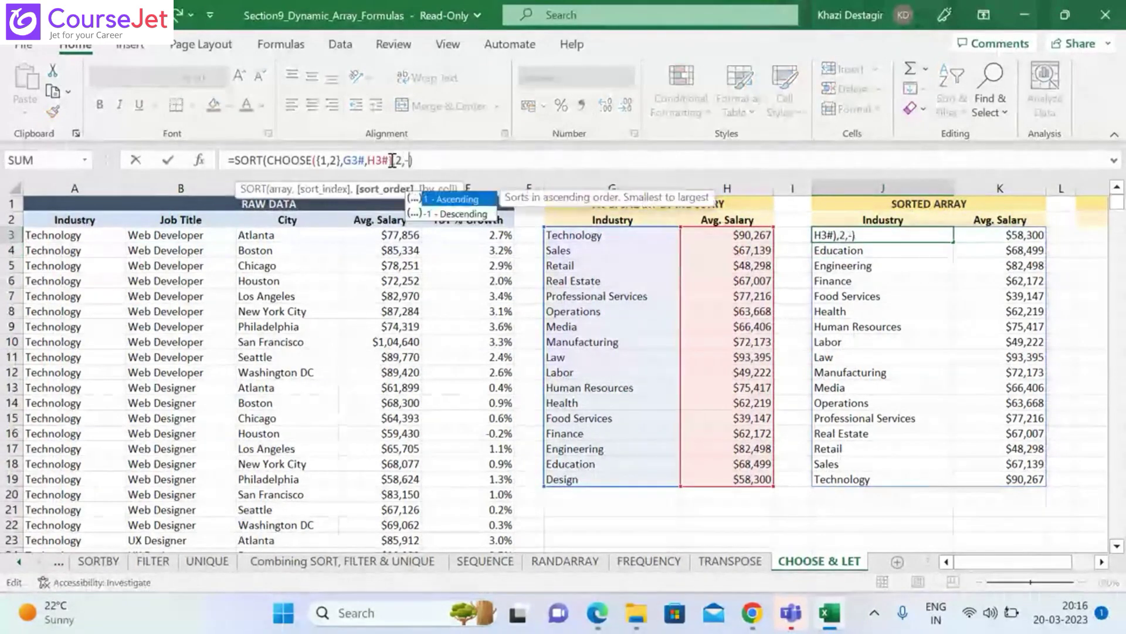
type("1")
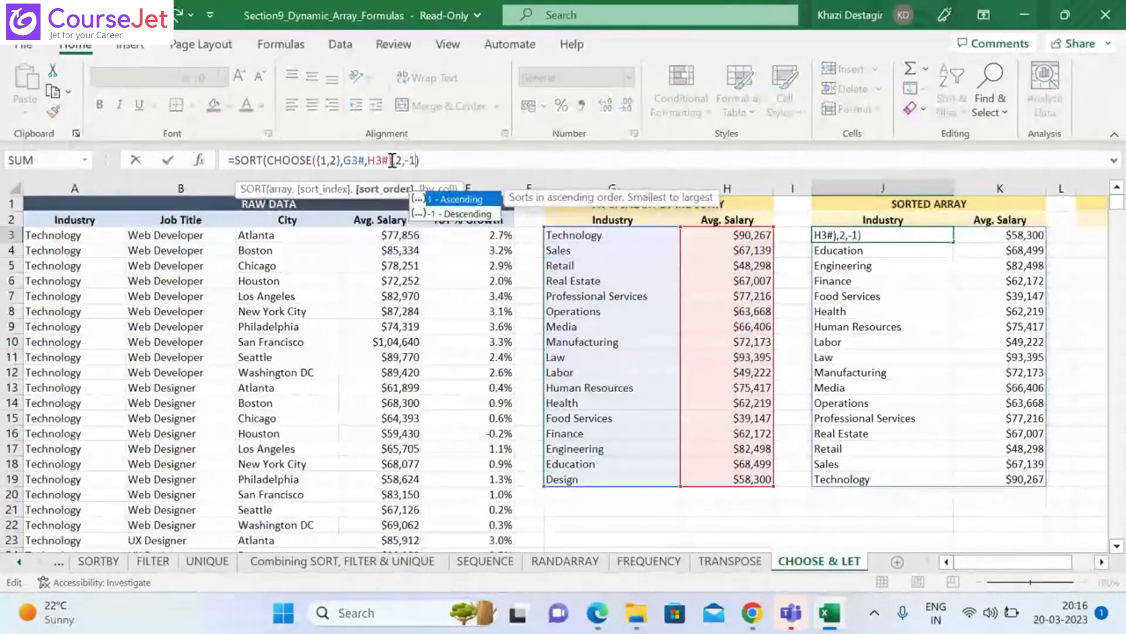
key("Return")
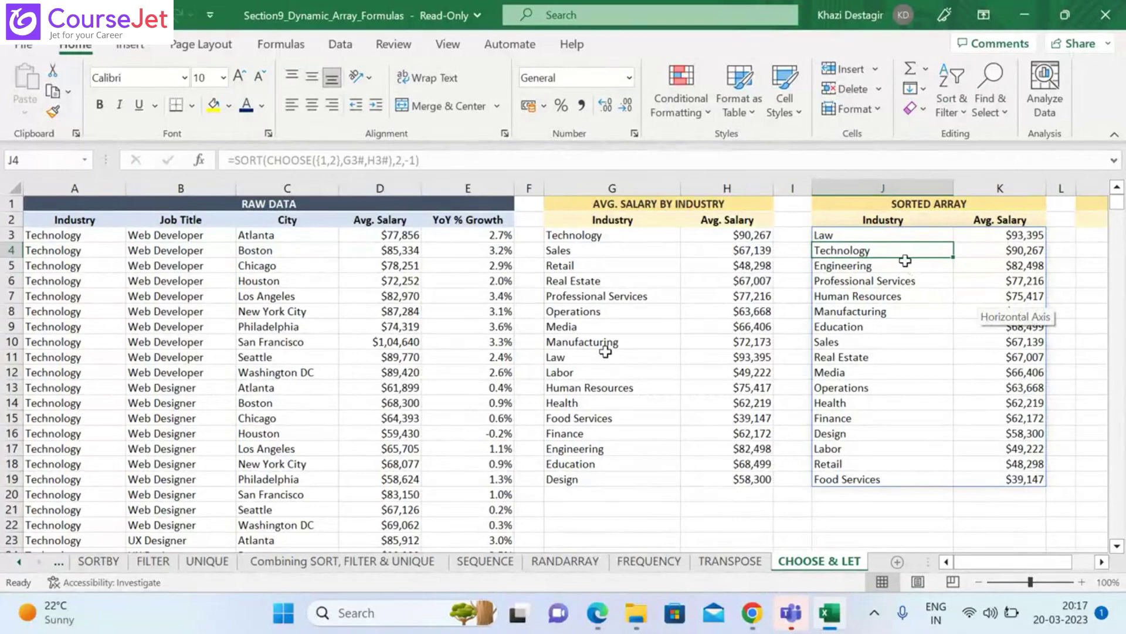
Review the G3, J3 and H3 formulas and copy H3's =AVERAGEIFS(D3:D842,A3:A842,G3#) text
left_click(627, 241)
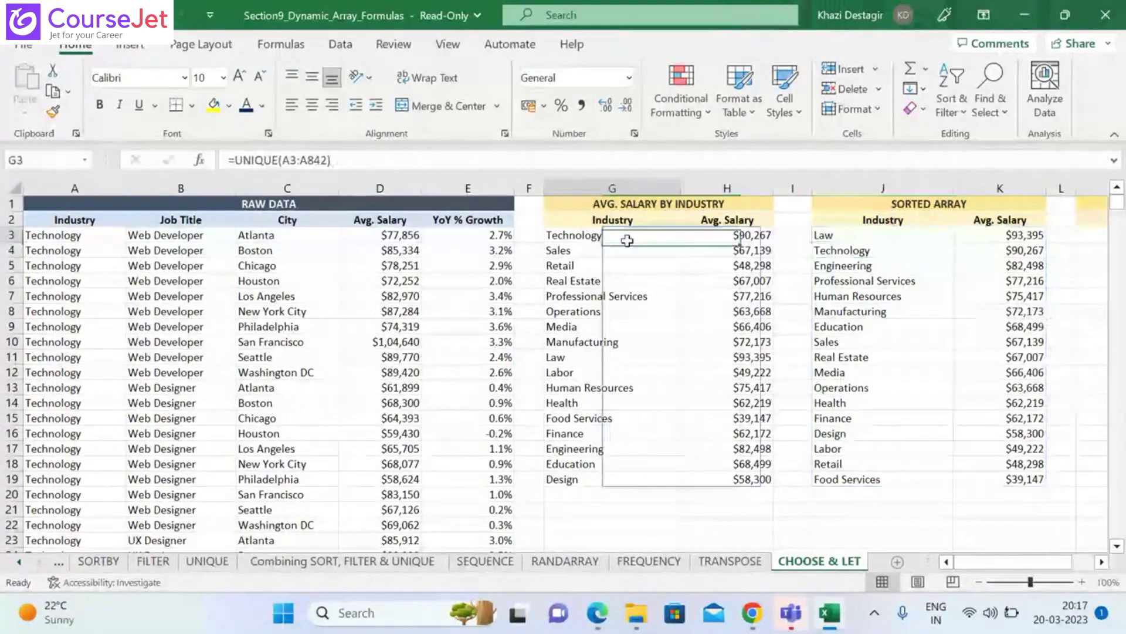
left_click(862, 238)
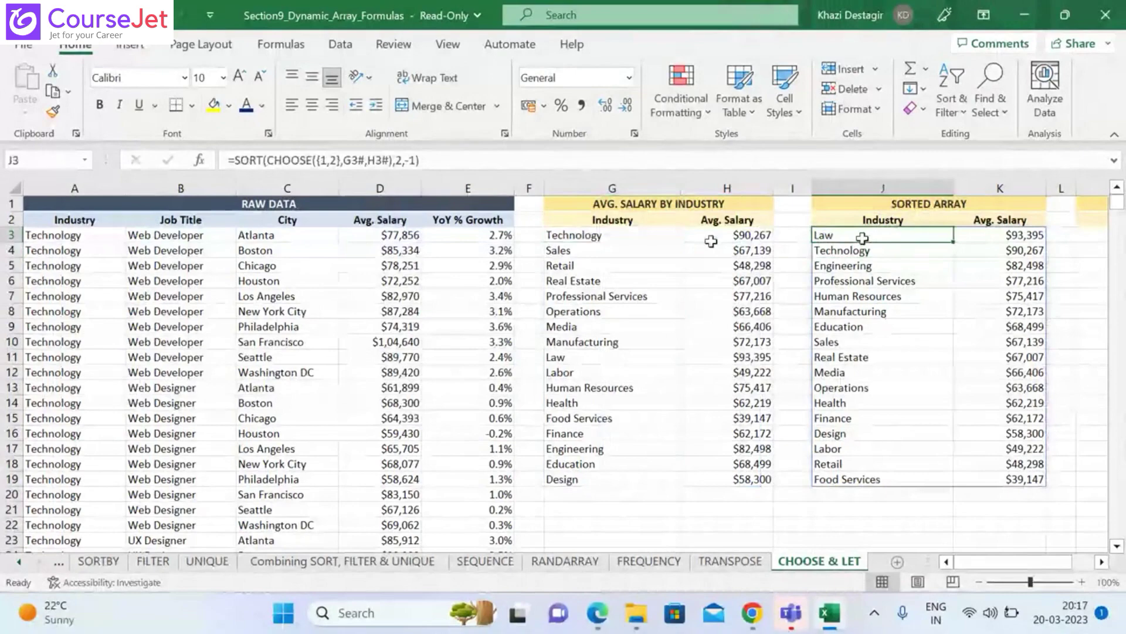
left_click(711, 241)
left_click(430, 160)
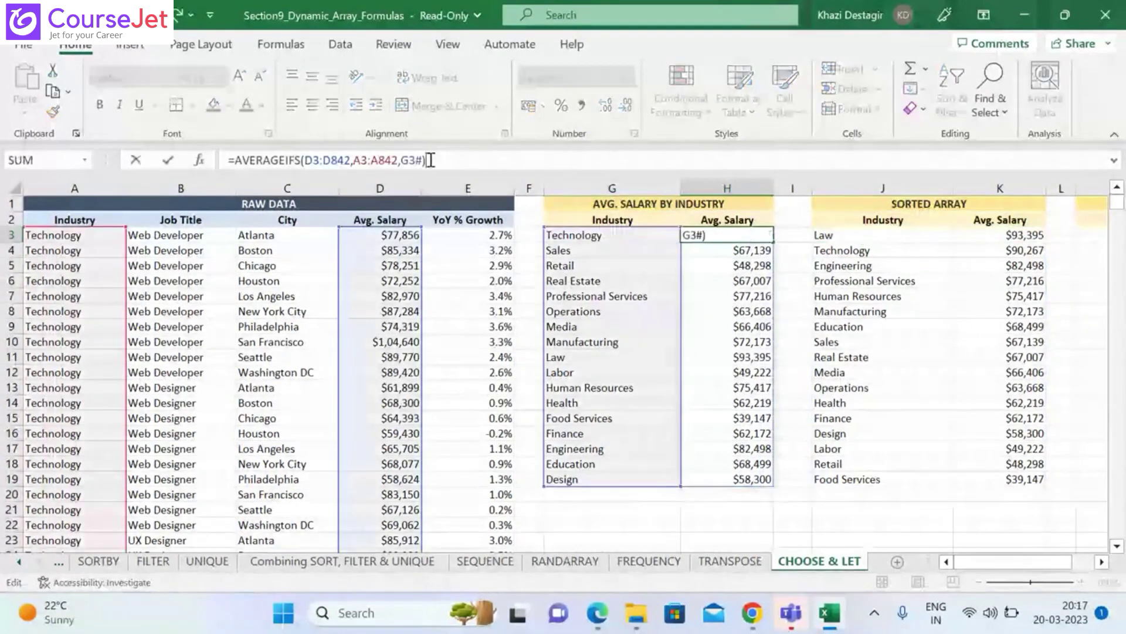
key("shift+Home")
key("ctrl+c")
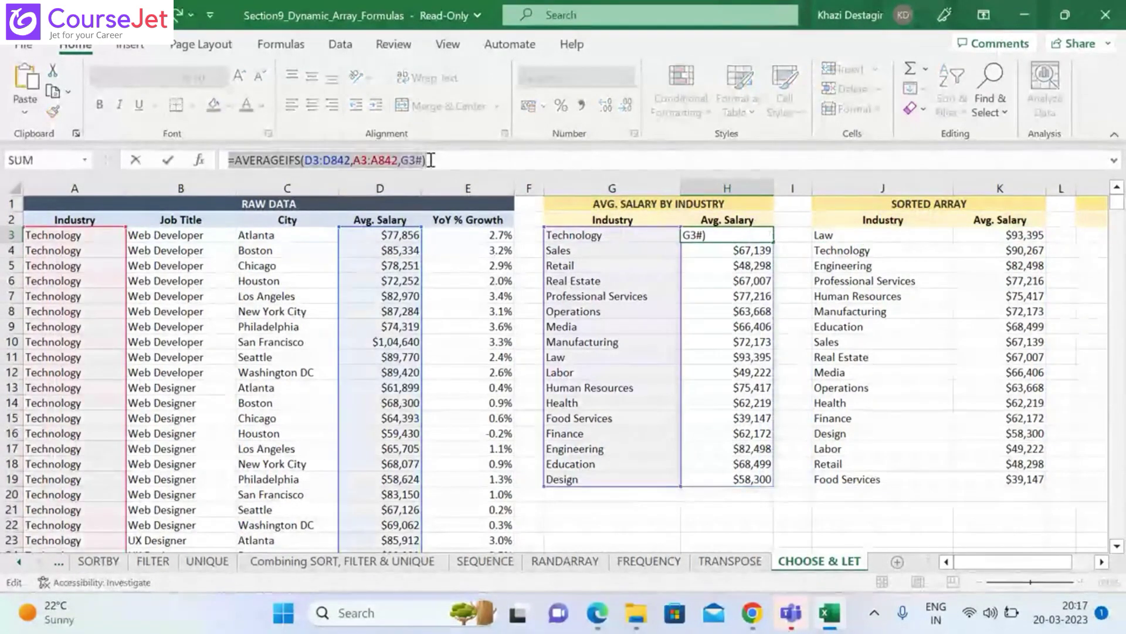
key("Escape")
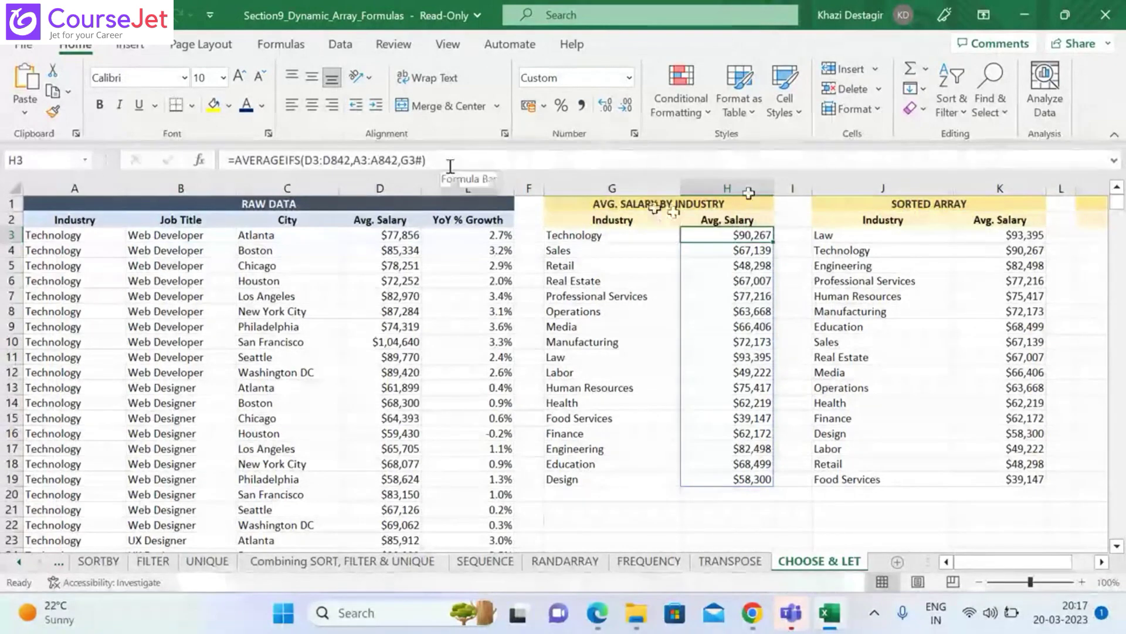
left_click(870, 234)
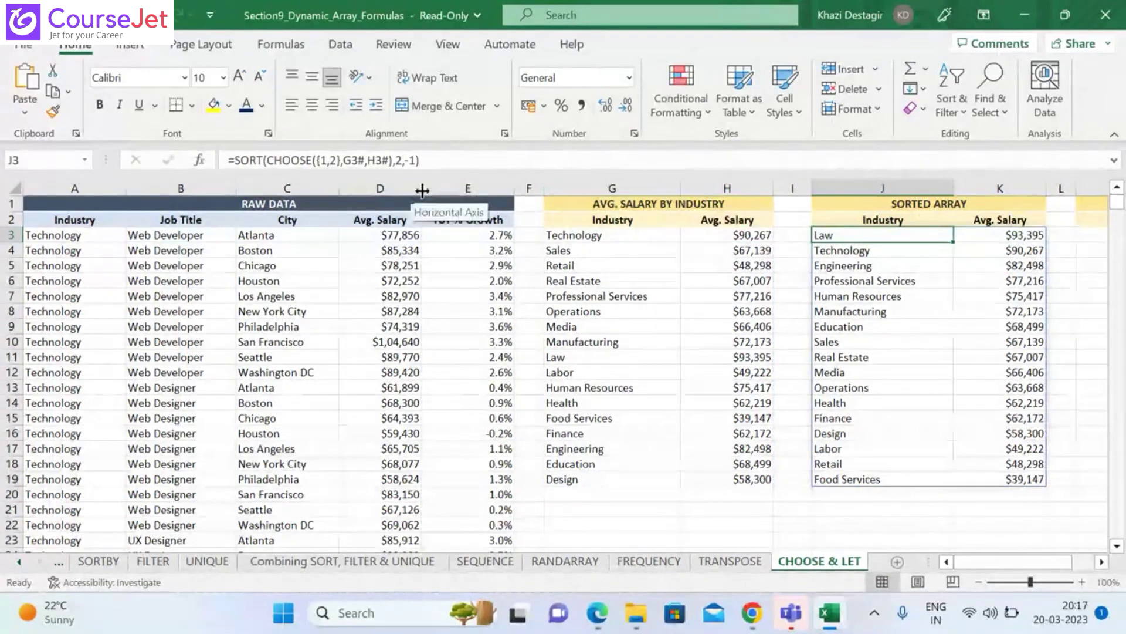
Replace H3# in J3's formula with AVERAGEIFS(D3:D842,A3:A842,G3#), removing the stray equals sign
left_click(389, 160)
key("BackSpace")
key("BackSpace")
key("BackSpace")
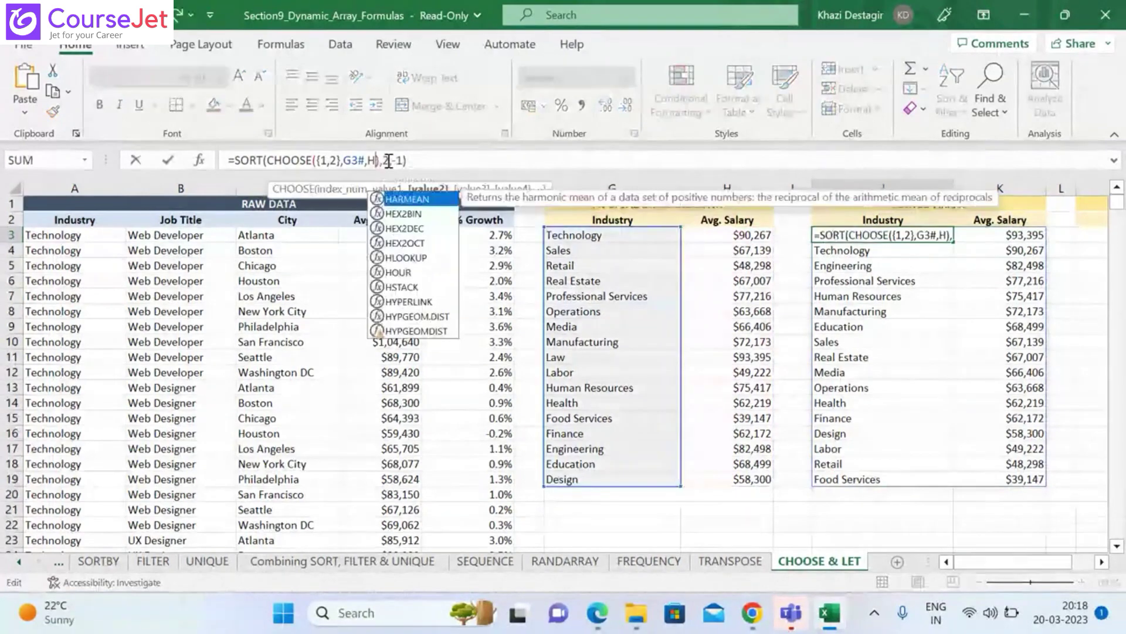
key("ctrl+v")
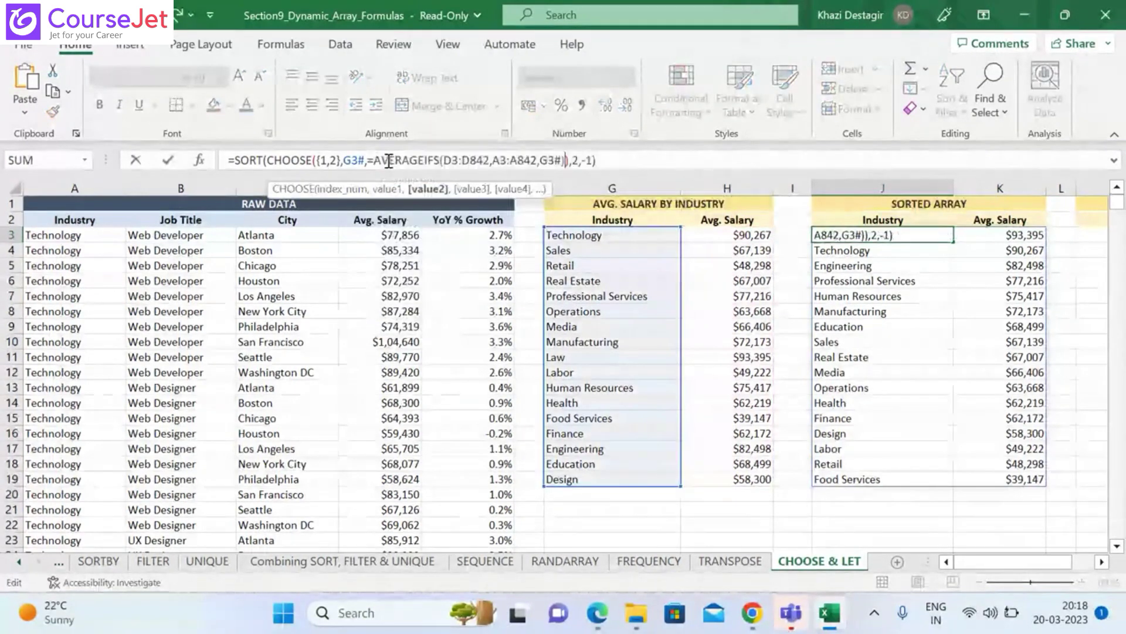
key("Return")
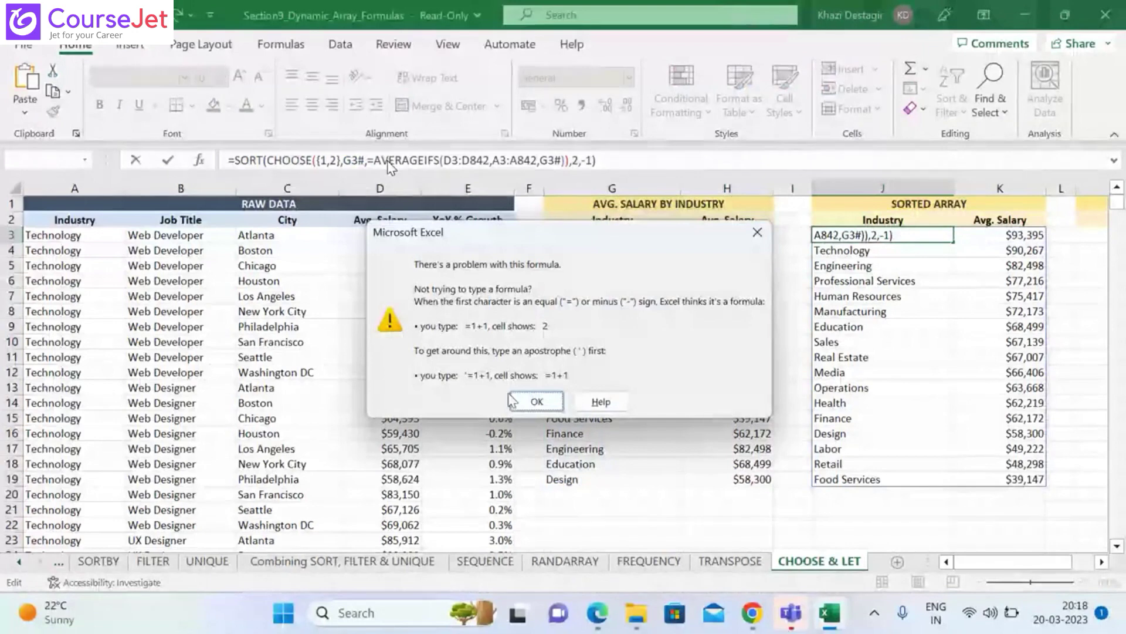
left_click(536, 402)
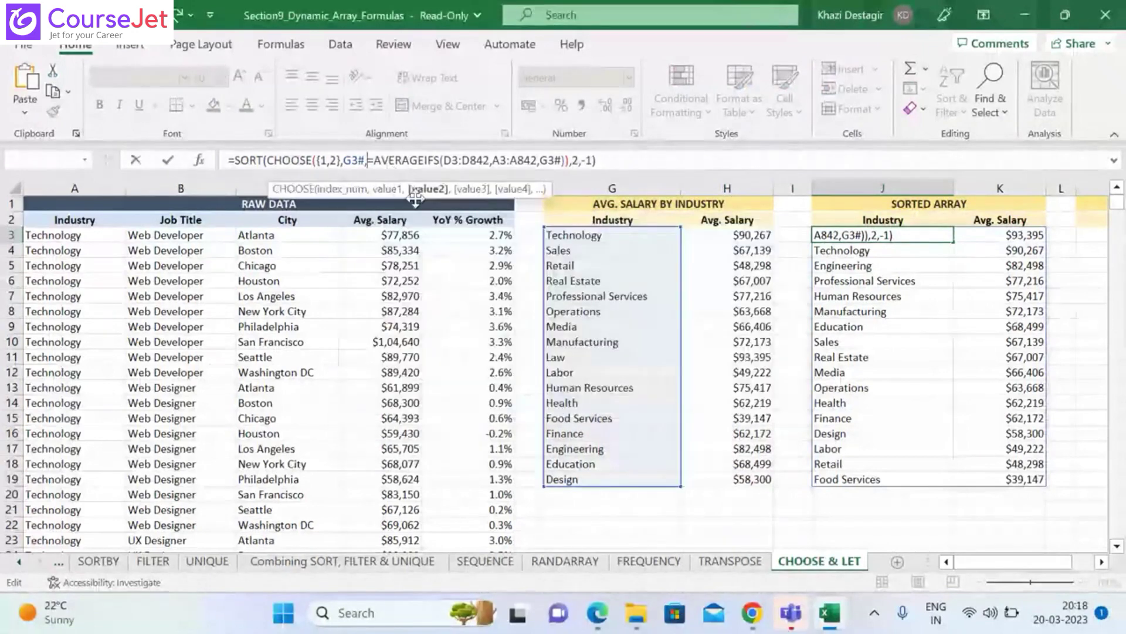
left_click(388, 157)
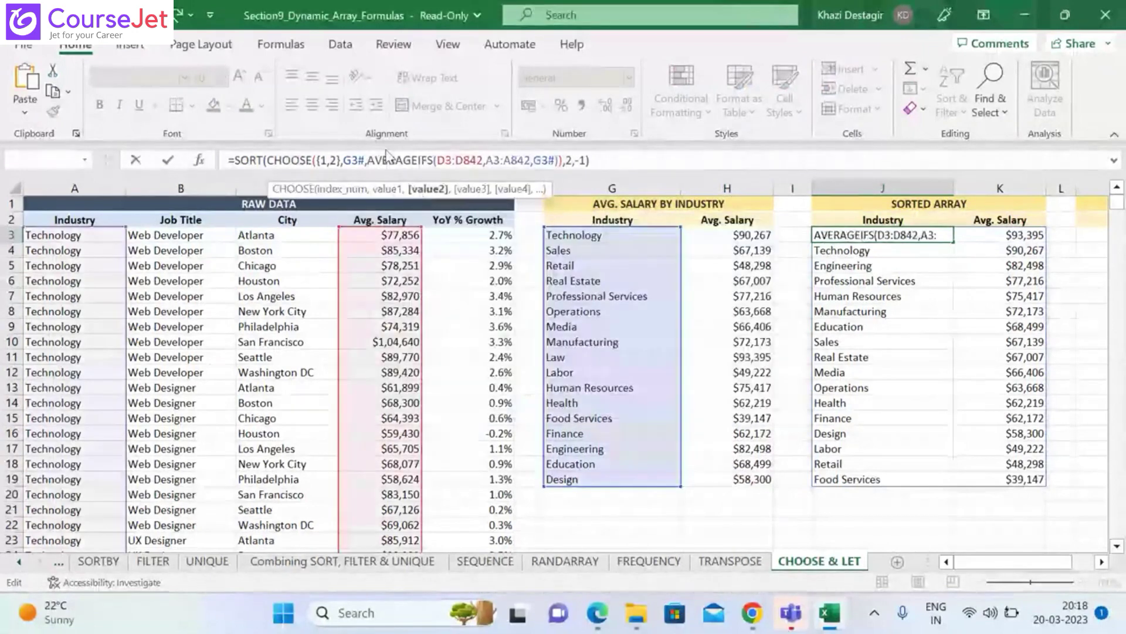
key("Return")
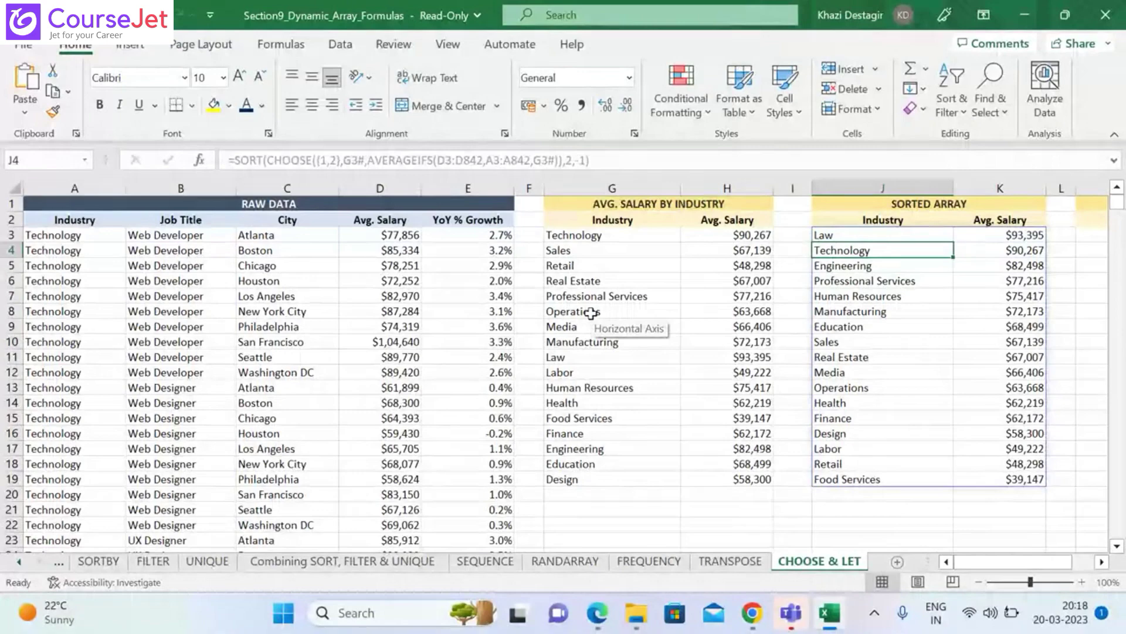
left_click(578, 236)
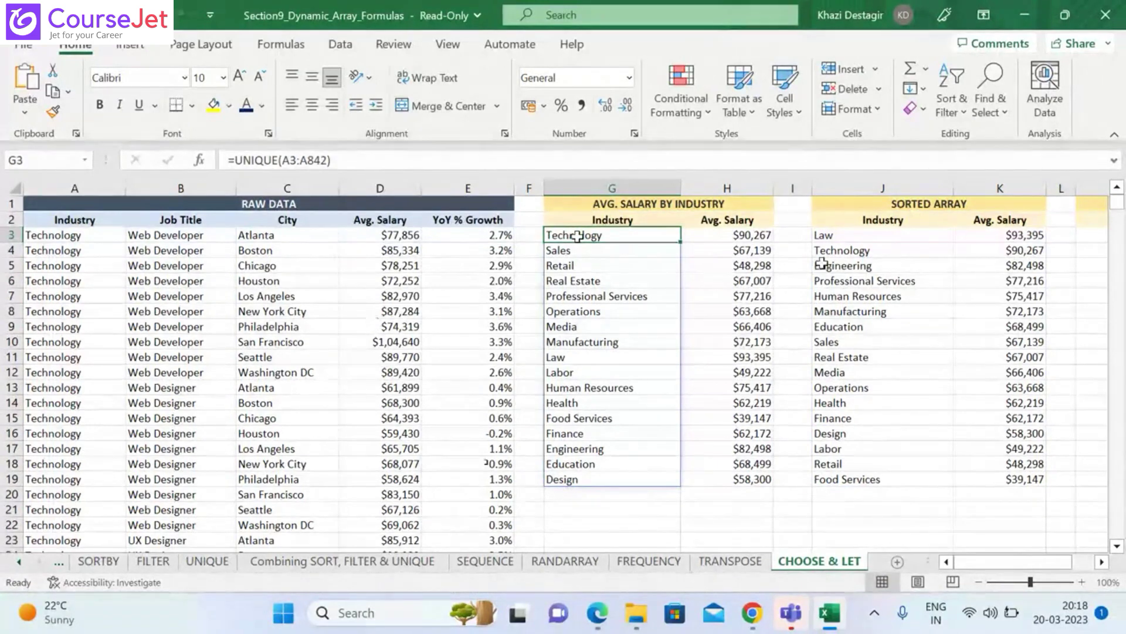
left_click(825, 234)
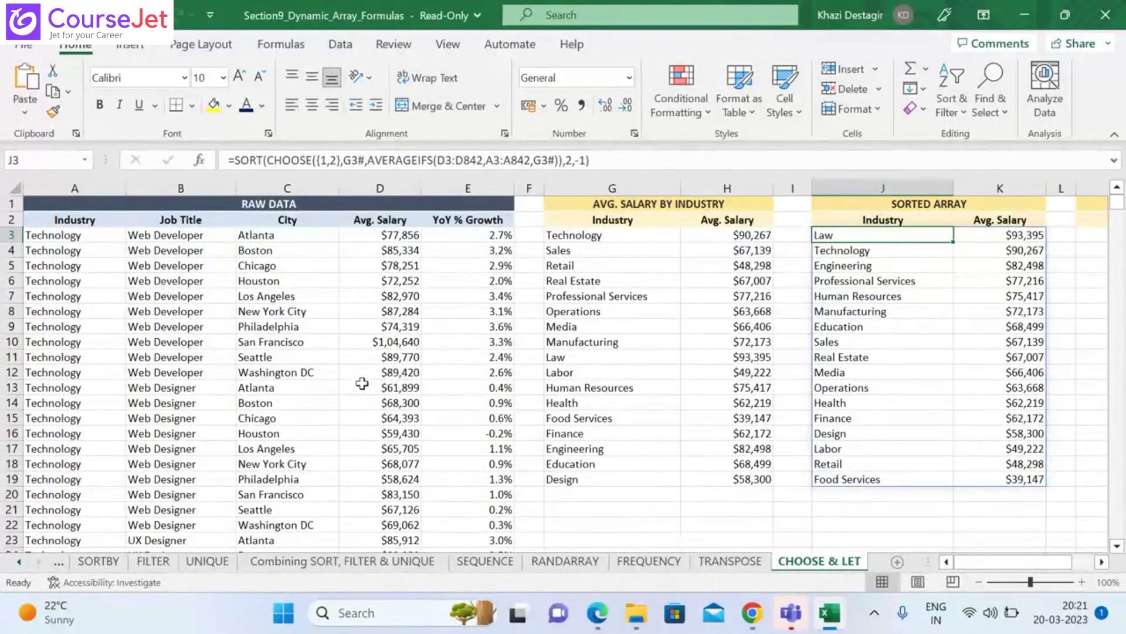
Show File > Open and briefly view the Excel Demo Workbooks folder
left_click(23, 46)
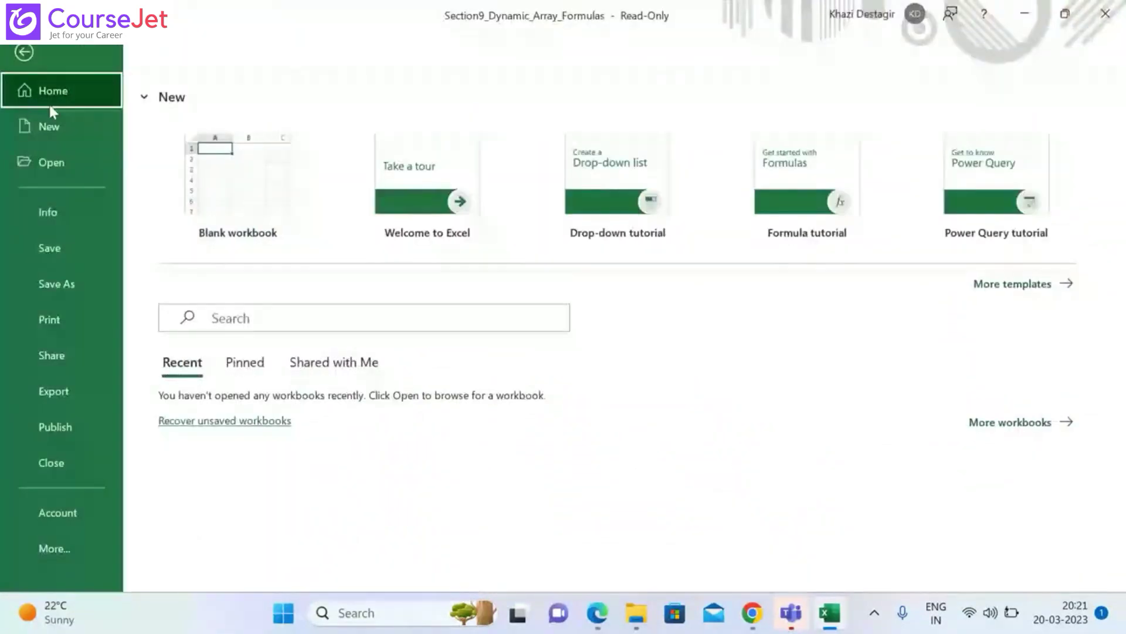
left_click(64, 161)
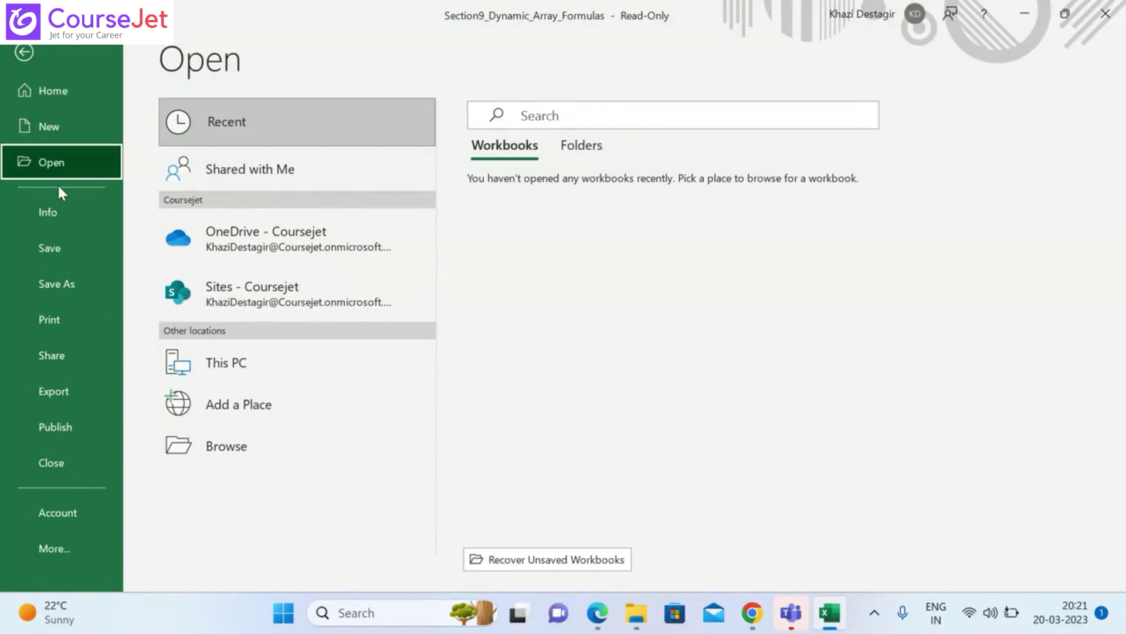
left_click(637, 614)
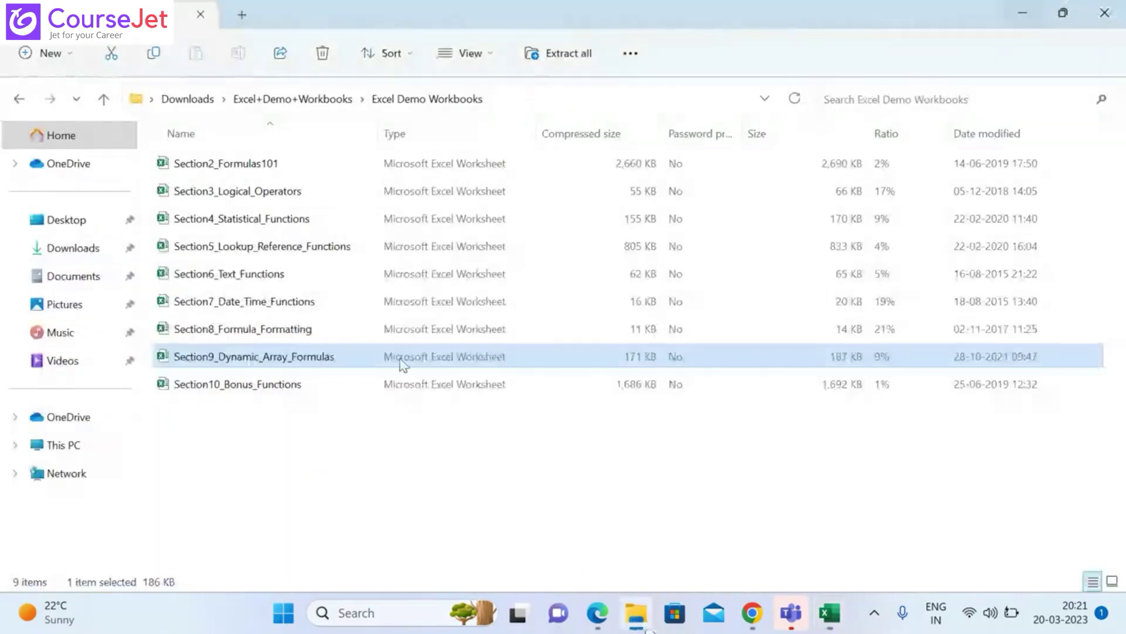
key("alt+Tab")
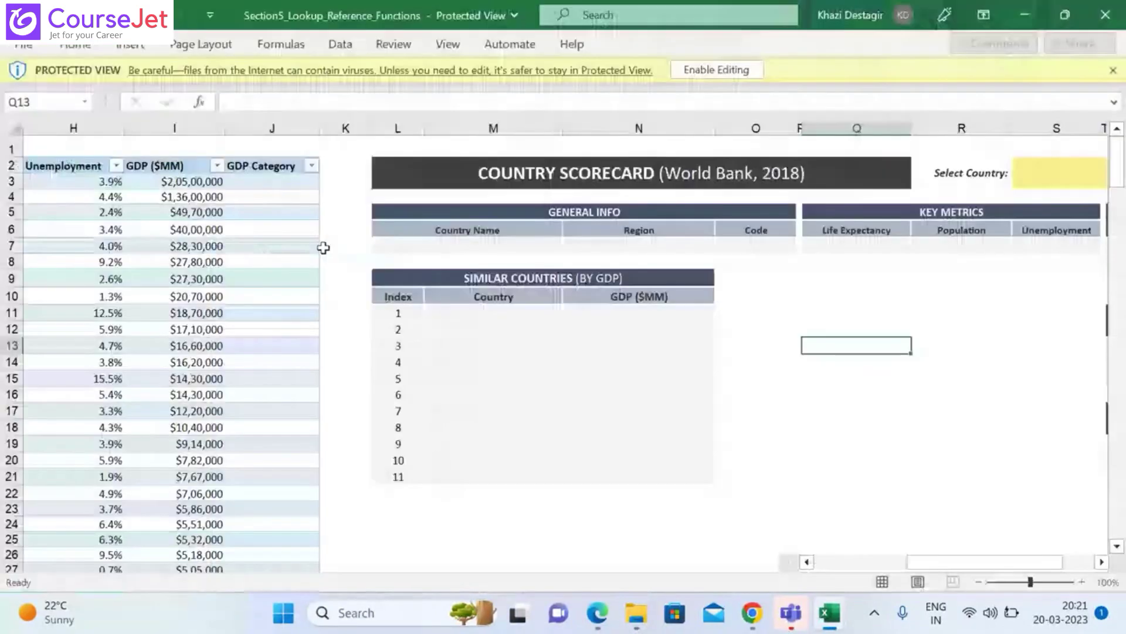
Move past the Fuzzy Match Lookup sheet to the XLOOKUP sheet's blank Country Scorecard (World Bank, 2018)
left_click(424, 562)
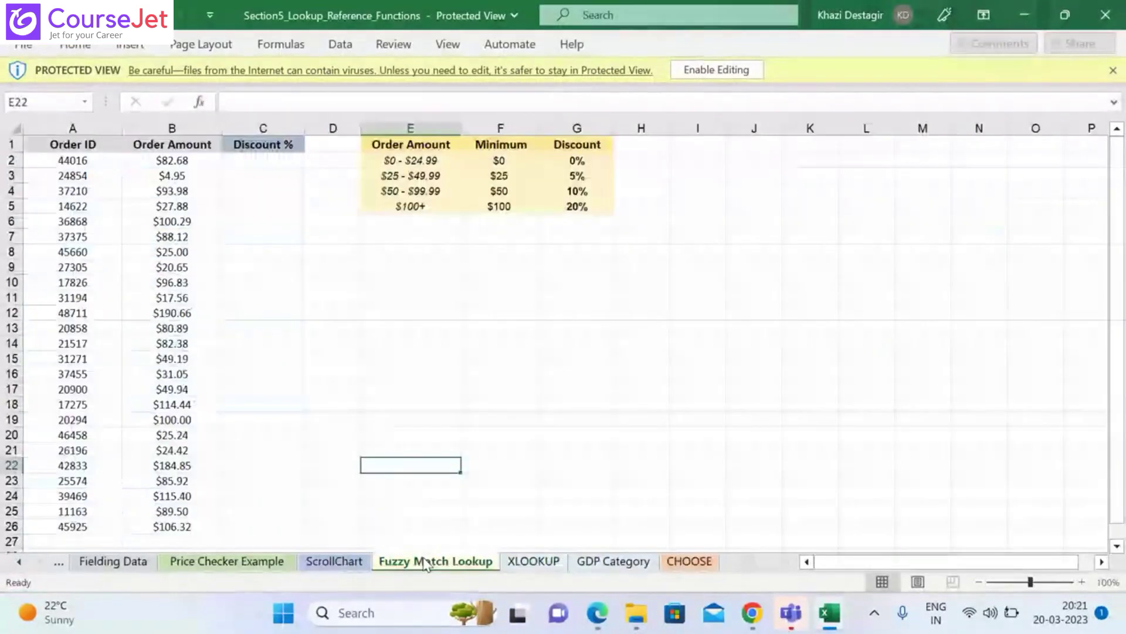
left_click(530, 561)
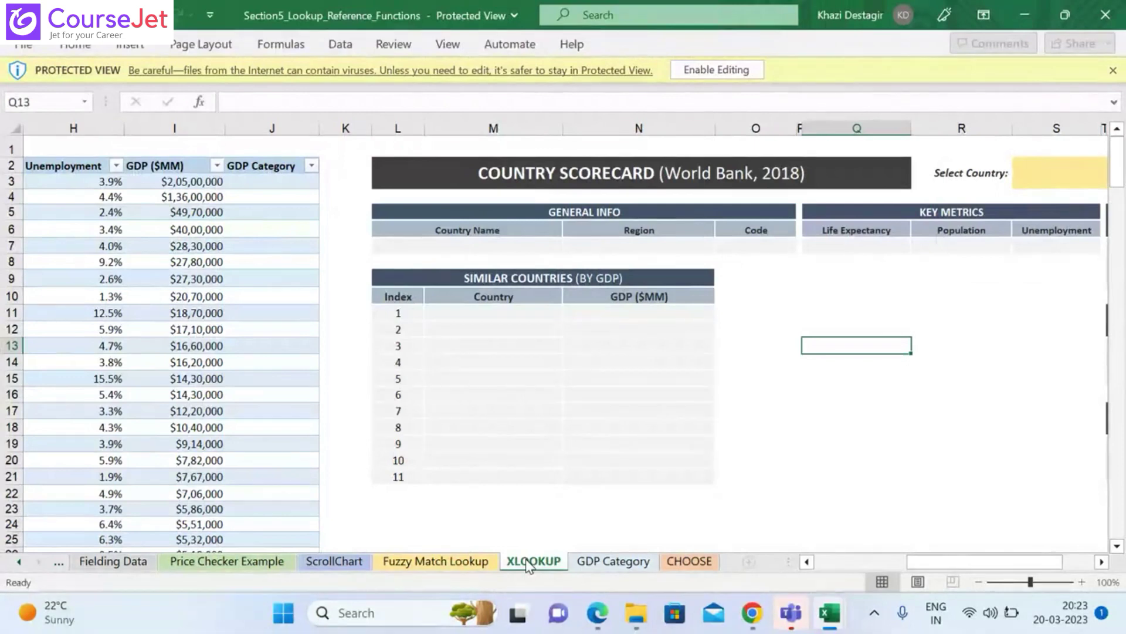
mouse_move(789, 627)
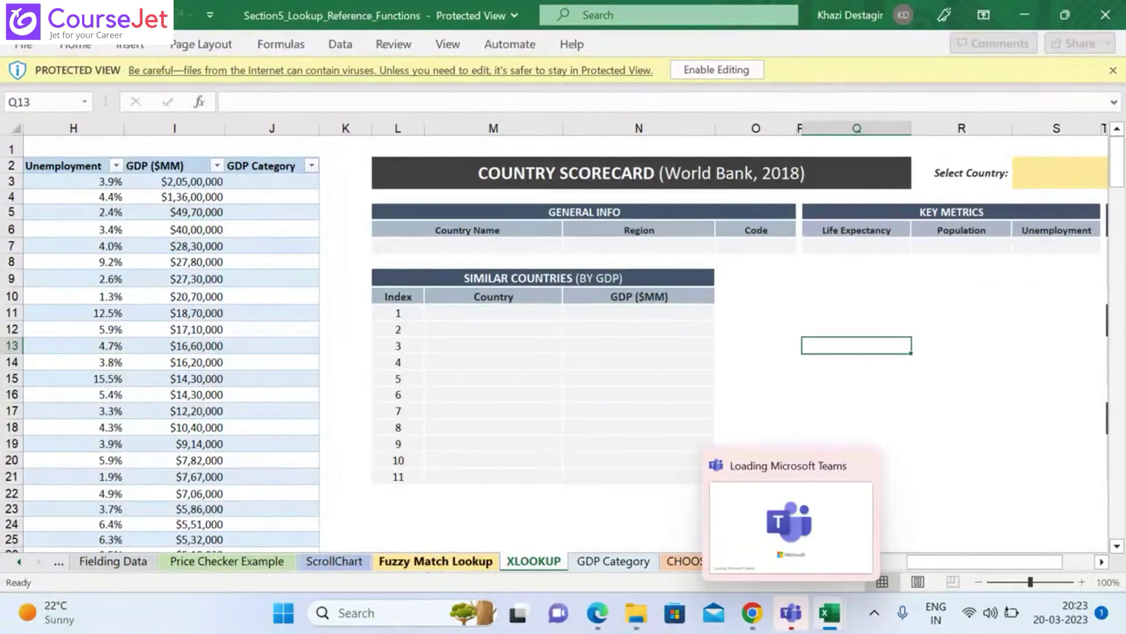